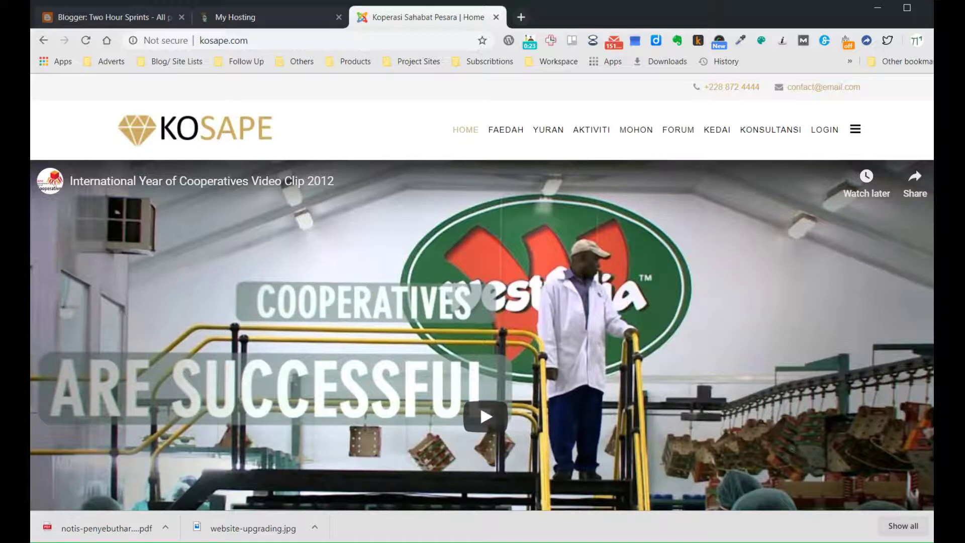
# Step: Log in to the KOSAPE site as admin with the prefilled credentials and Remember me enabled, and dismiss the error message
pyautogui.moveTo(950, 476); pyautogui.dragTo(932, 476)
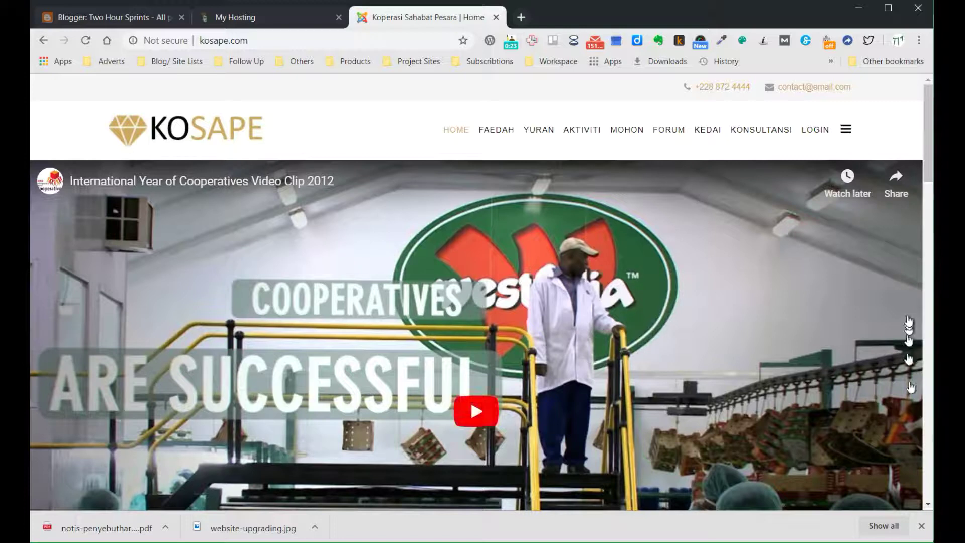
pyautogui.click(815, 134)
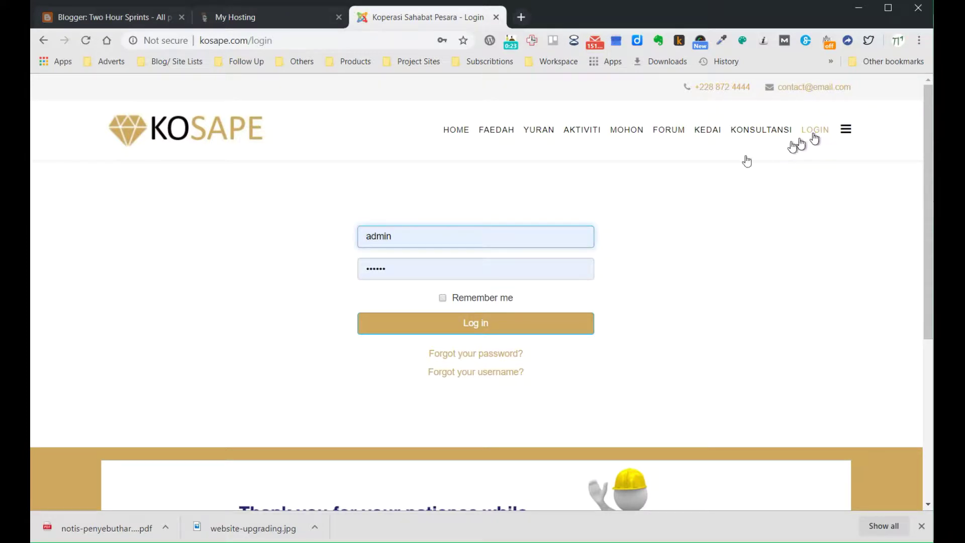
pyautogui.click(443, 298)
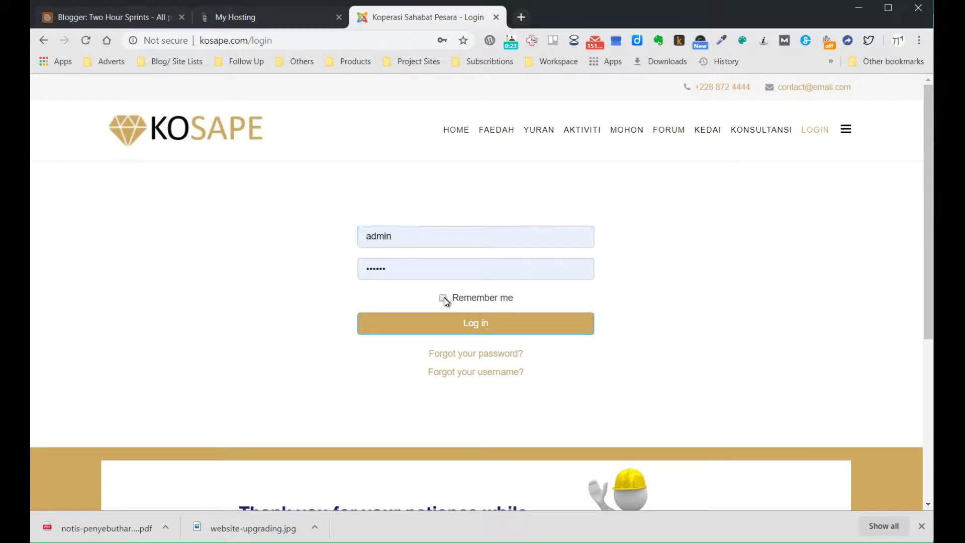
pyautogui.click(461, 324)
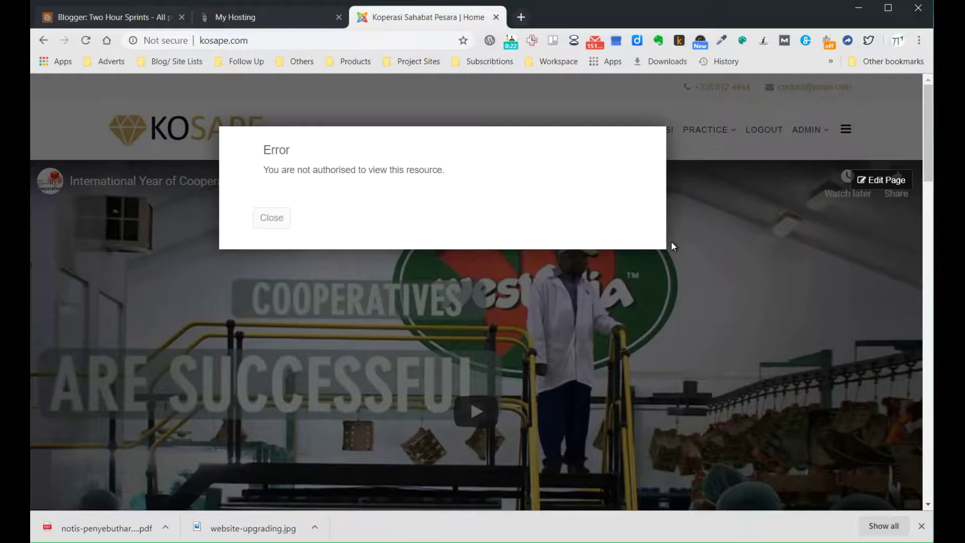
pyautogui.click(284, 218)
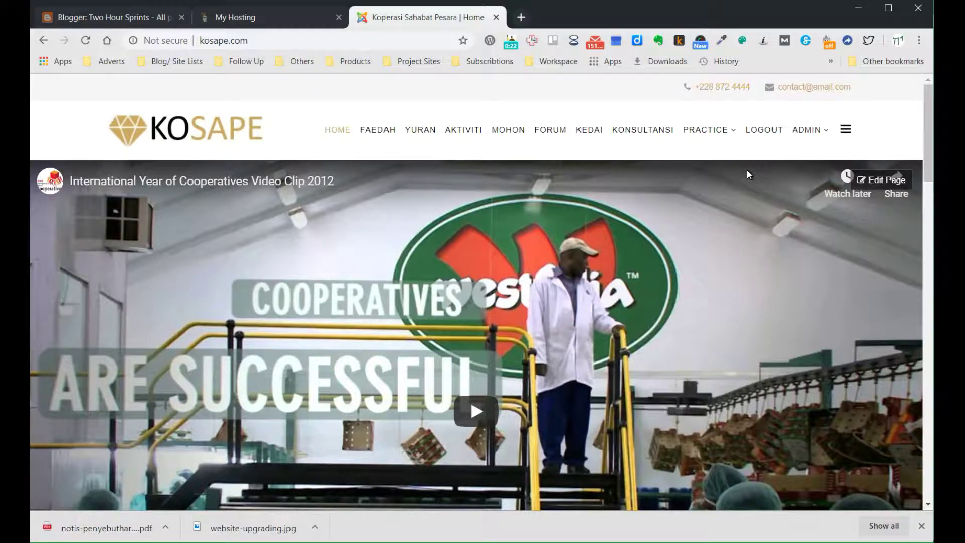
# Step: Go to the site's Admin Area and open the HikaShop component
pyautogui.moveTo(819, 140)
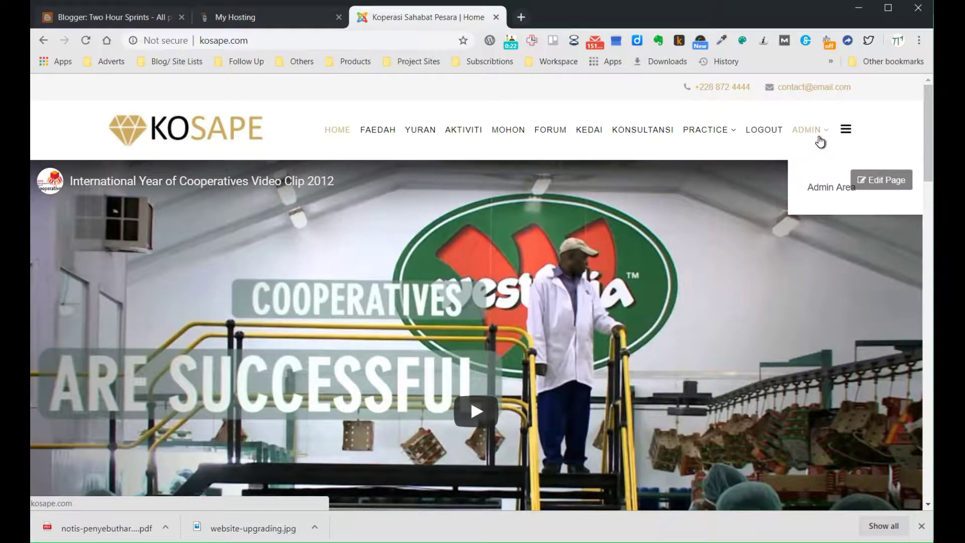
pyautogui.click(823, 194)
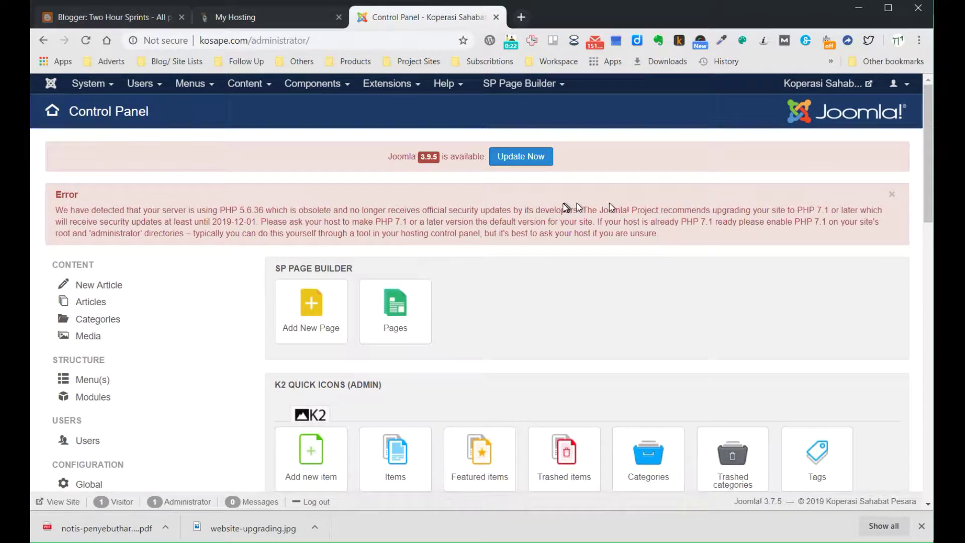
pyautogui.click(347, 86)
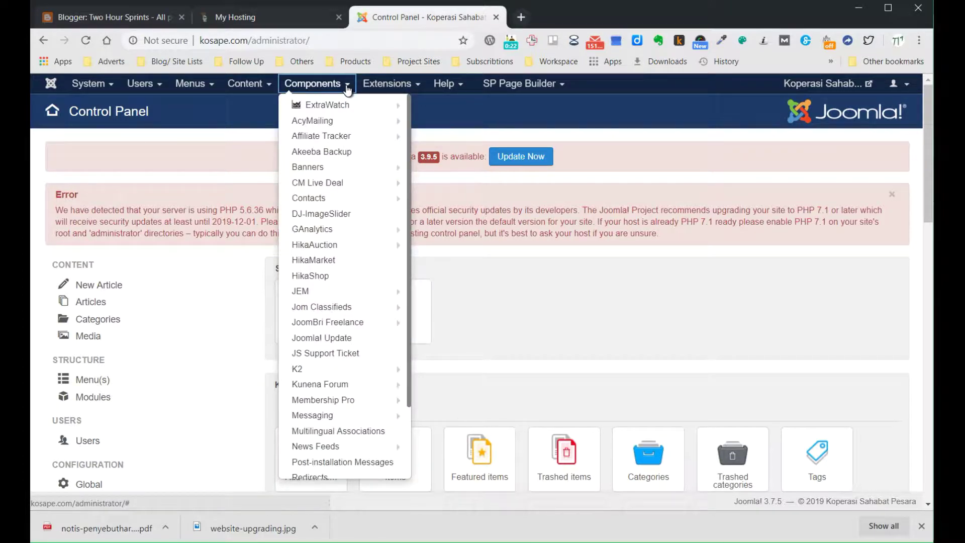
pyautogui.click(326, 284)
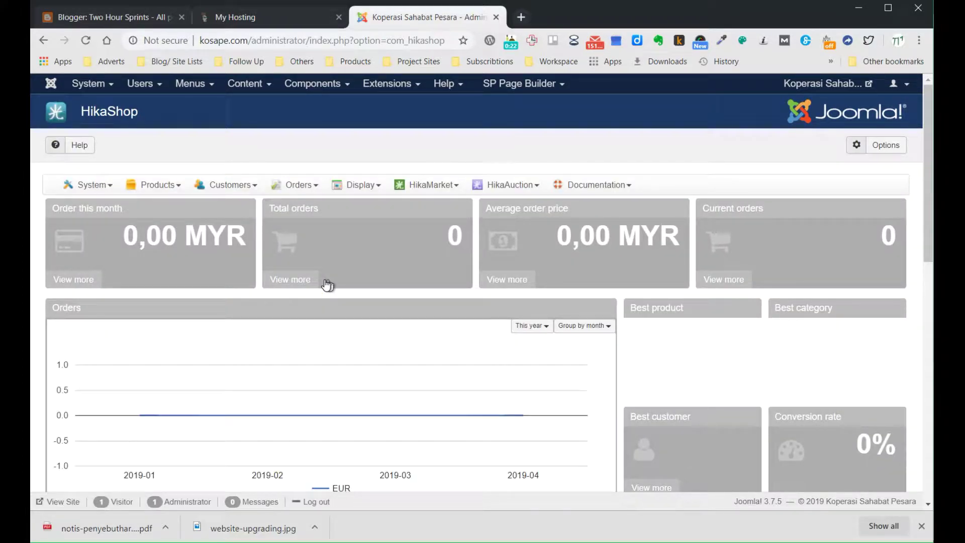
# Step: Look over the HikaShop dashboard down to the last orders and check the related Hika entries among the installed components
pyautogui.scroll(-5, 327, 285)
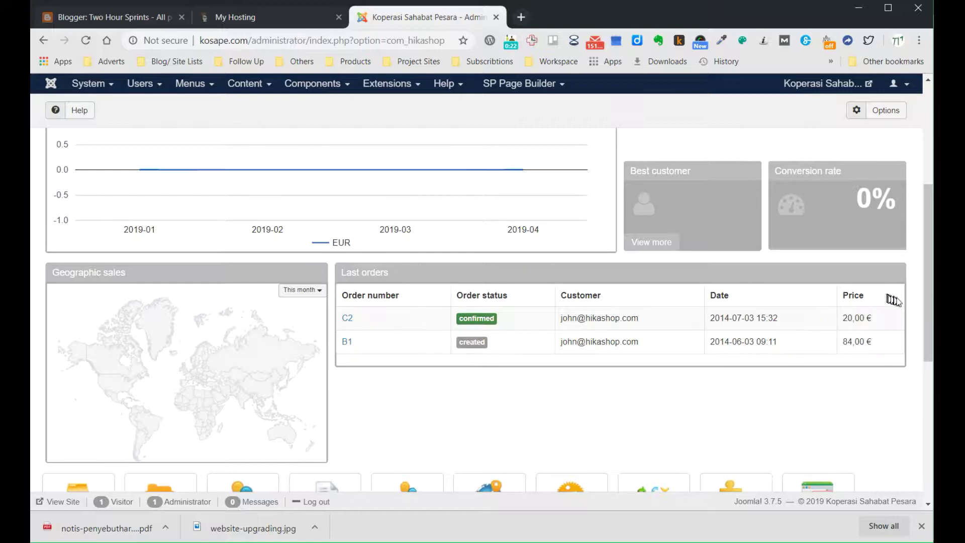
pyautogui.scroll(1, 928, 321)
pyautogui.scroll(4, 928, 320)
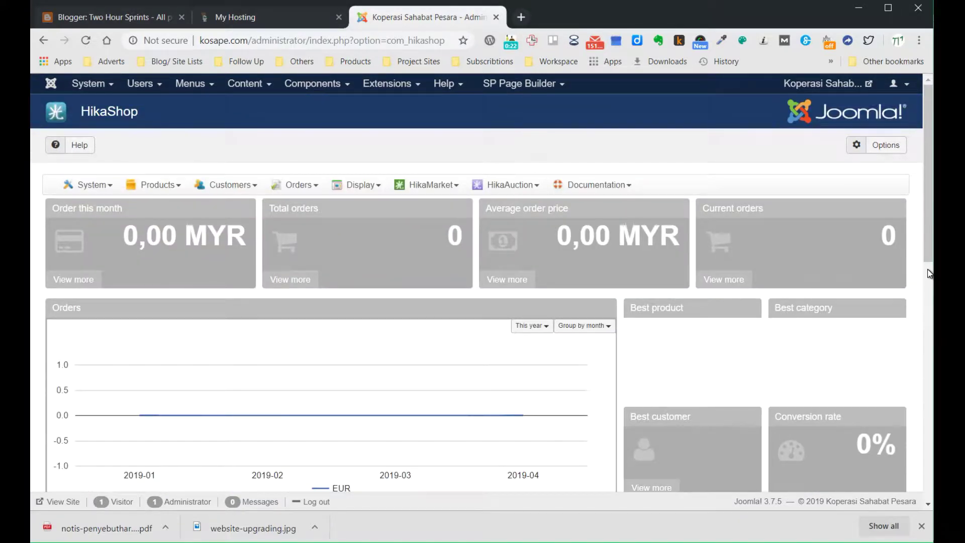
pyautogui.moveTo(928, 251)
pyautogui.mouseDown()
pyautogui.moveTo(928, 279)
pyautogui.moveTo(927, 246)
pyautogui.mouseUp()
pyautogui.click(347, 91)
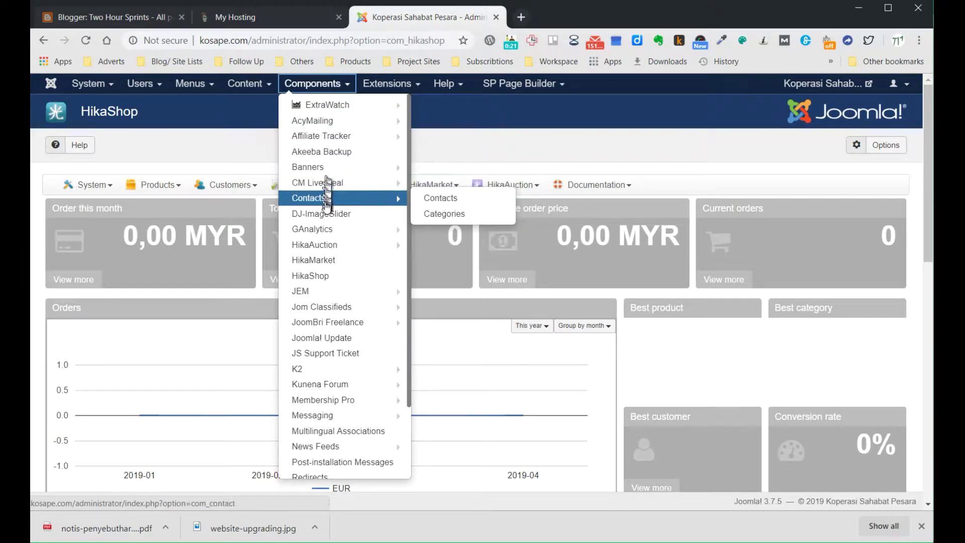
pyautogui.moveTo(325, 231)
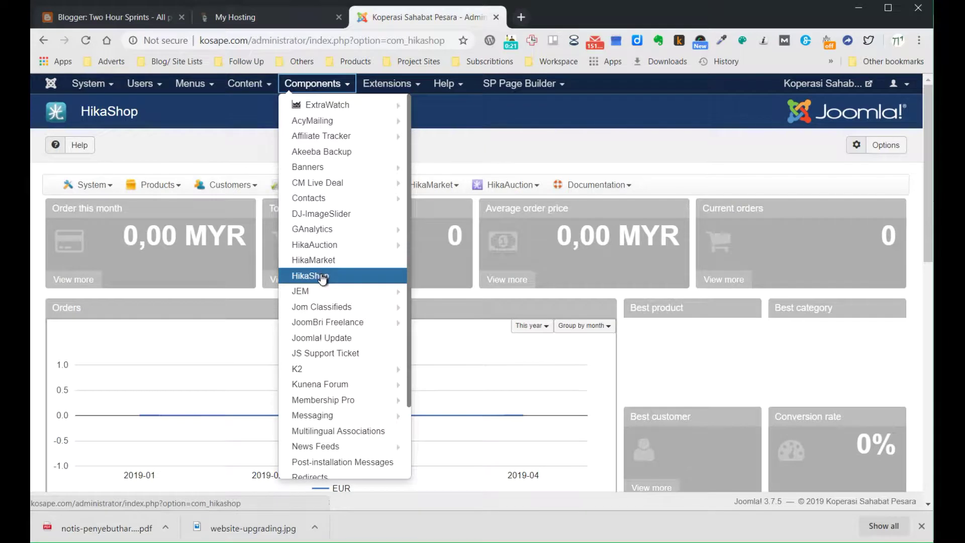
pyautogui.moveTo(322, 293)
pyautogui.click(248, 138)
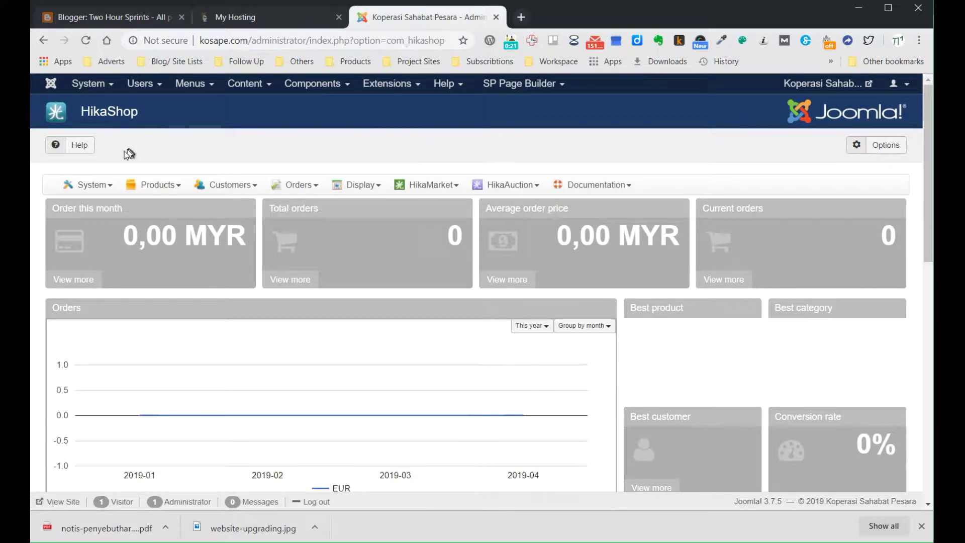
# Step: Review the functions HikaShop offers for system setup, products, customers, orders and display
pyautogui.click(108, 186)
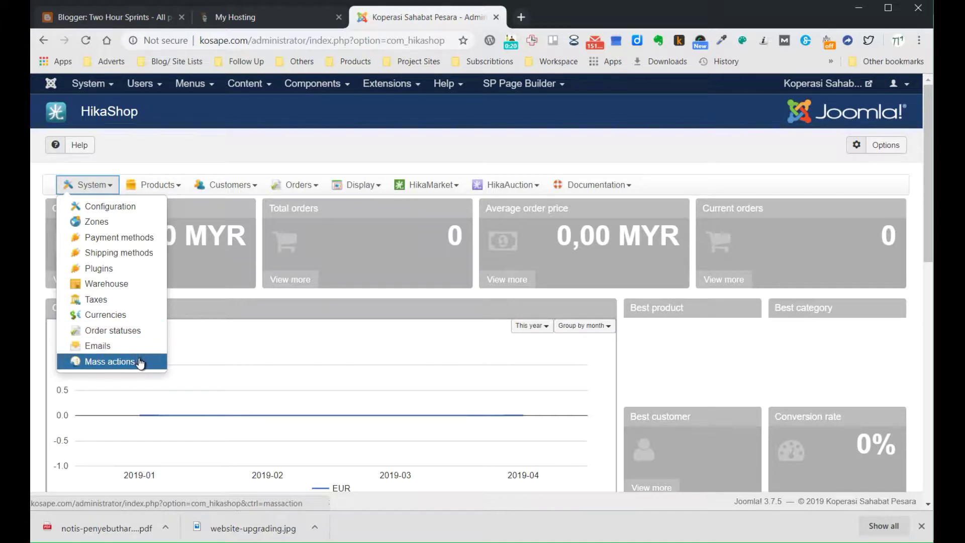
pyautogui.click(172, 184)
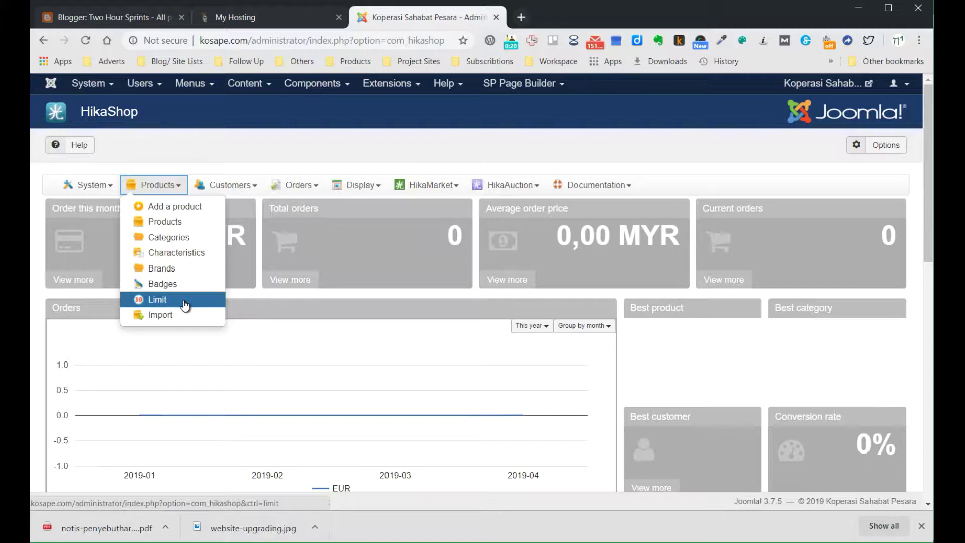
pyautogui.click(226, 185)
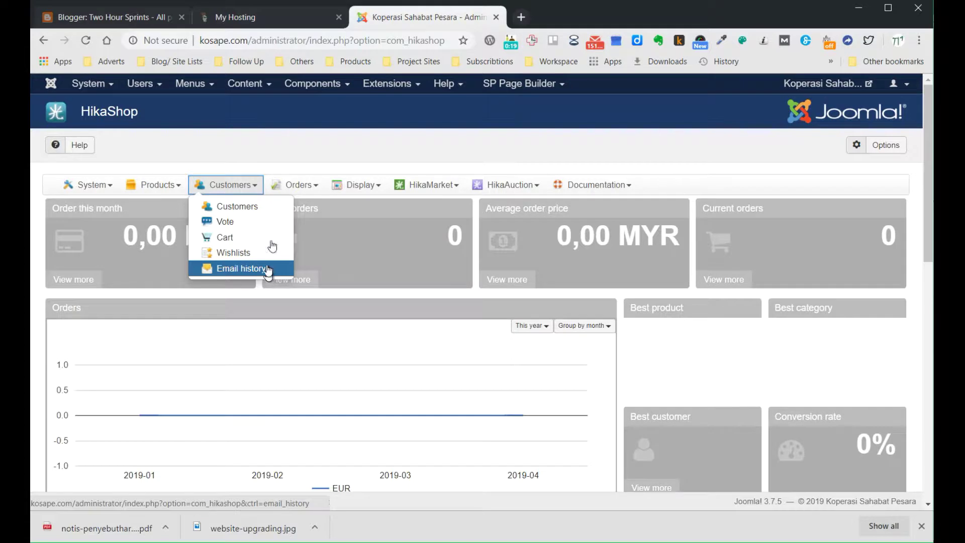
pyautogui.click(311, 185)
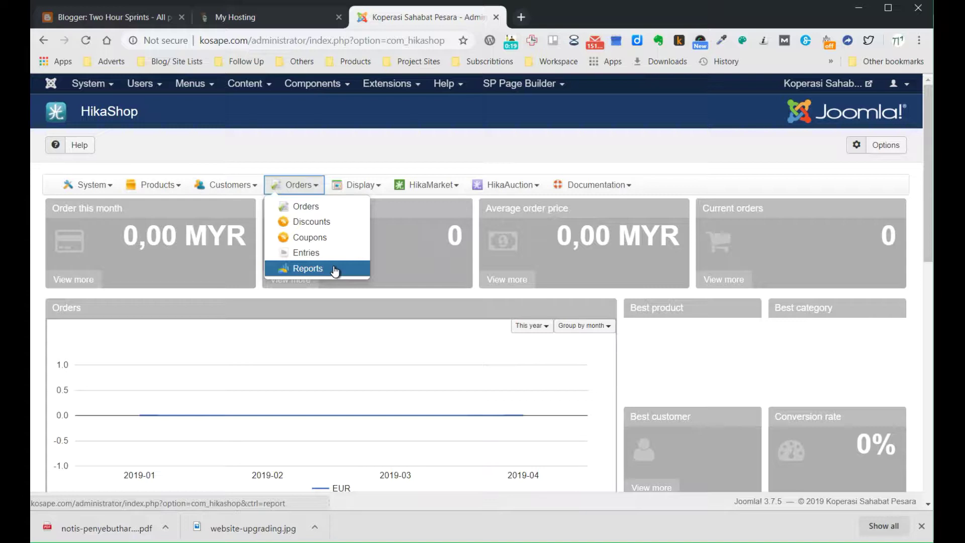
pyautogui.click(364, 186)
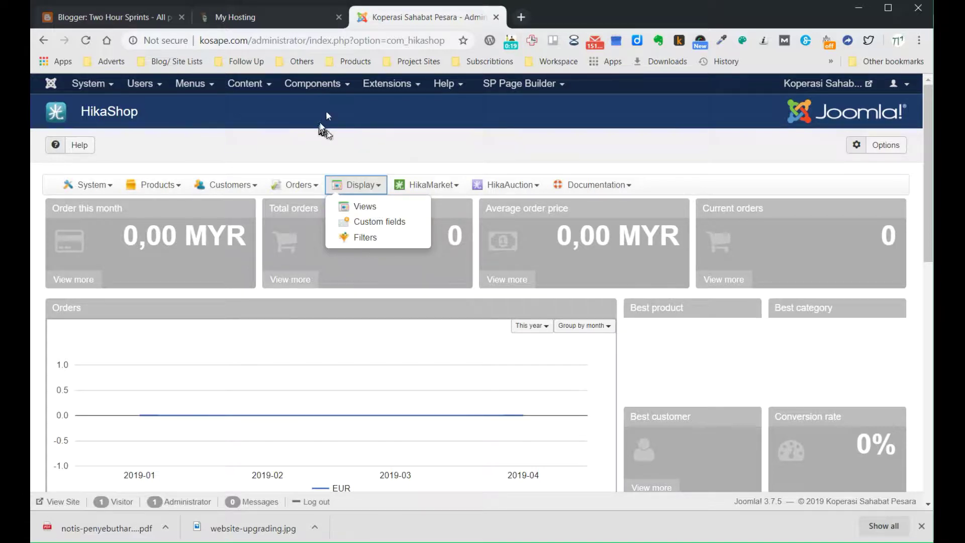
# Step: Review the HikaMarket, HikaAuction and Documentation functions within HikaShop and compare them with the entries among the installed components
pyautogui.click(314, 84)
pyautogui.moveTo(341, 122)
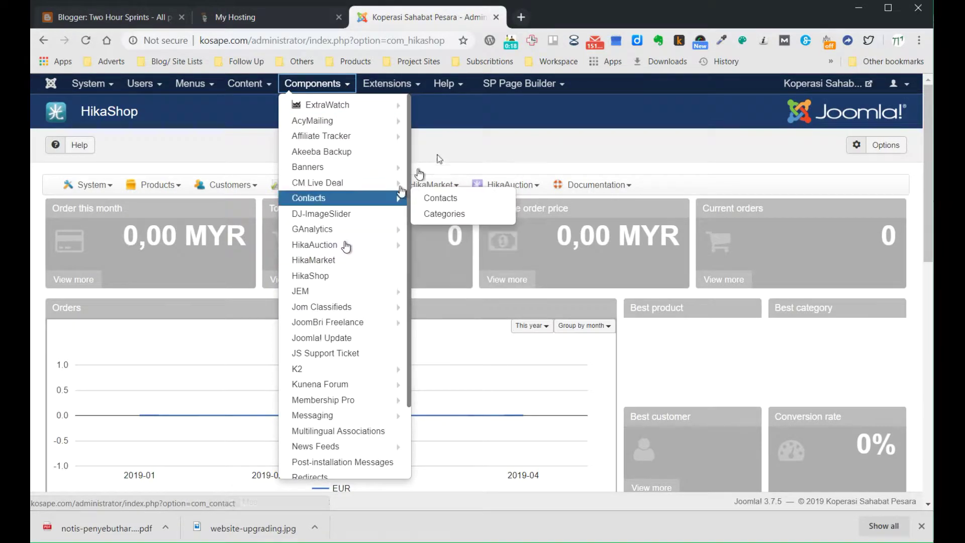
pyautogui.click(441, 152)
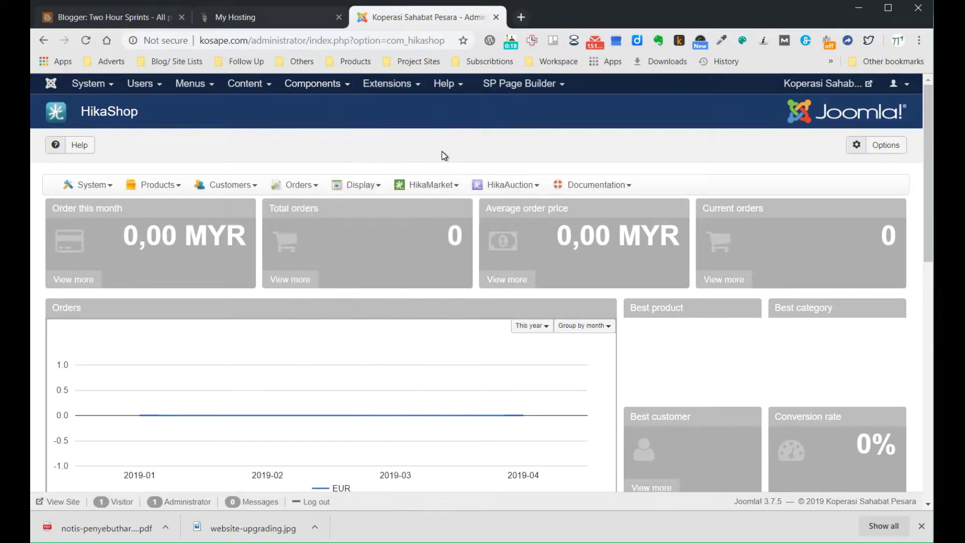
pyautogui.click(454, 184)
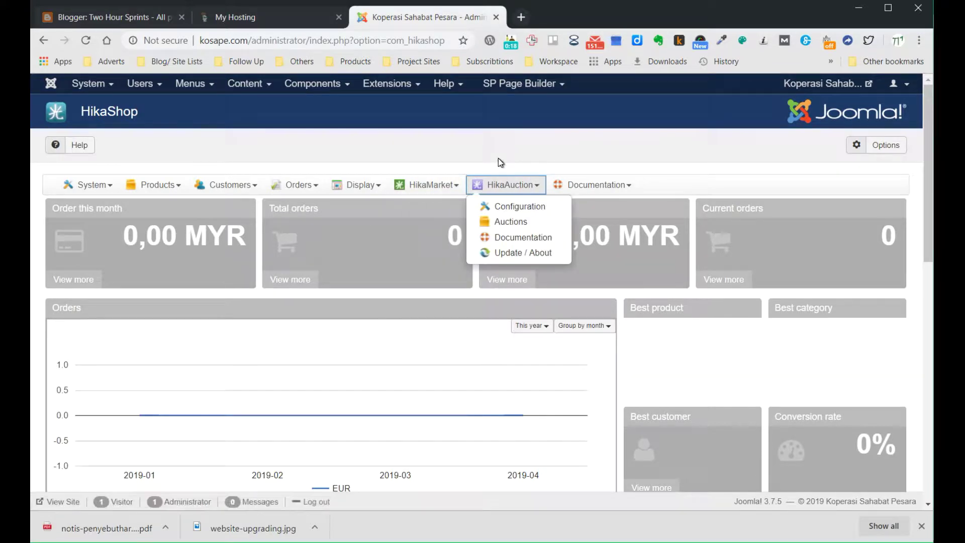
pyautogui.click(345, 84)
pyautogui.moveTo(340, 201)
pyautogui.moveTo(339, 244)
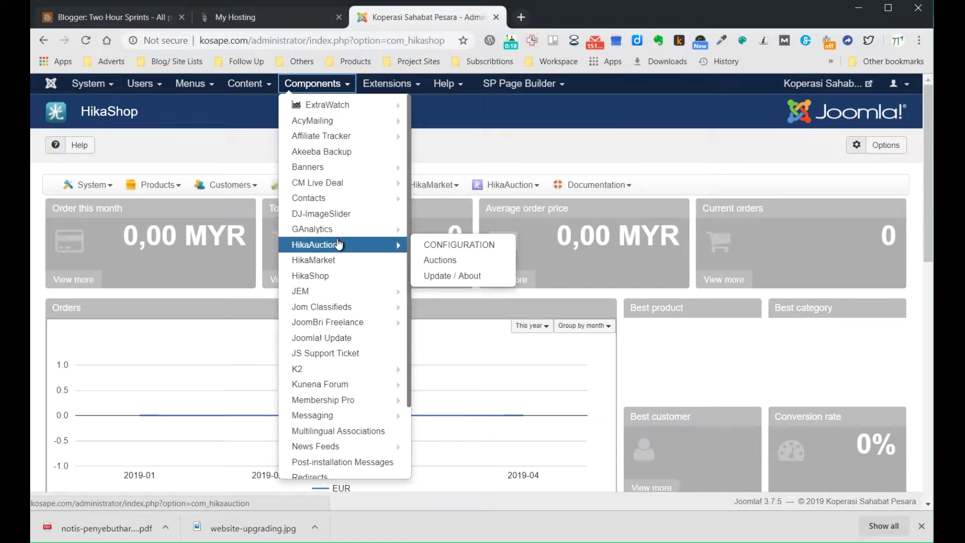
pyautogui.click(474, 130)
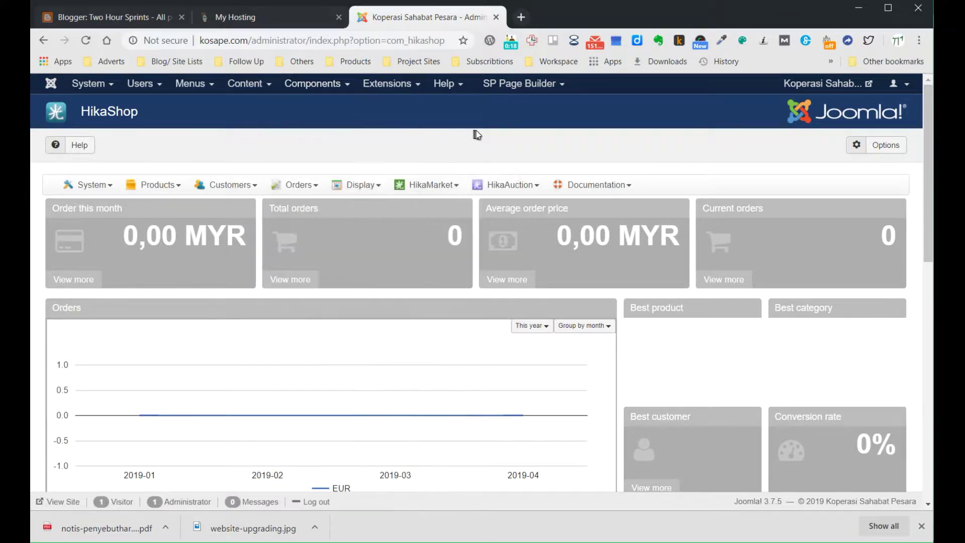
pyautogui.click(537, 193)
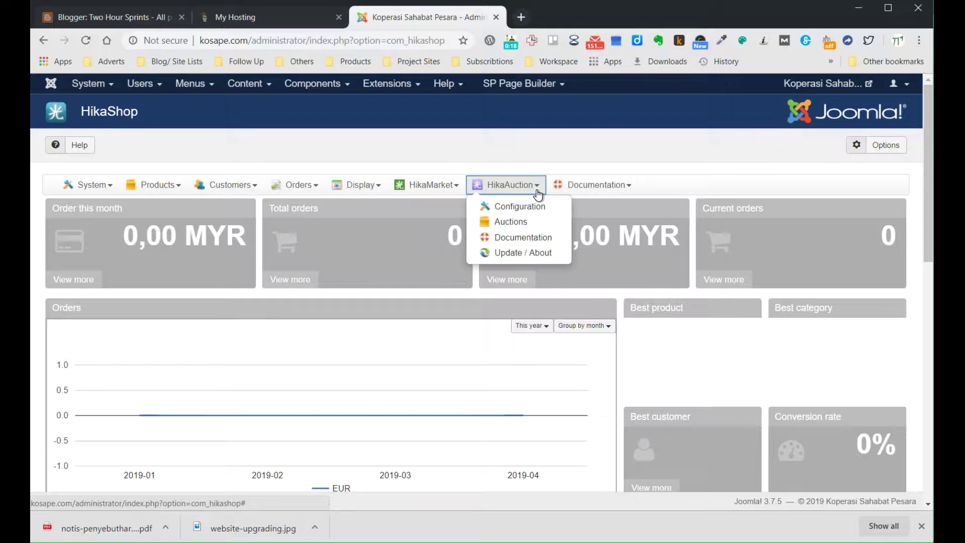
pyautogui.click(551, 152)
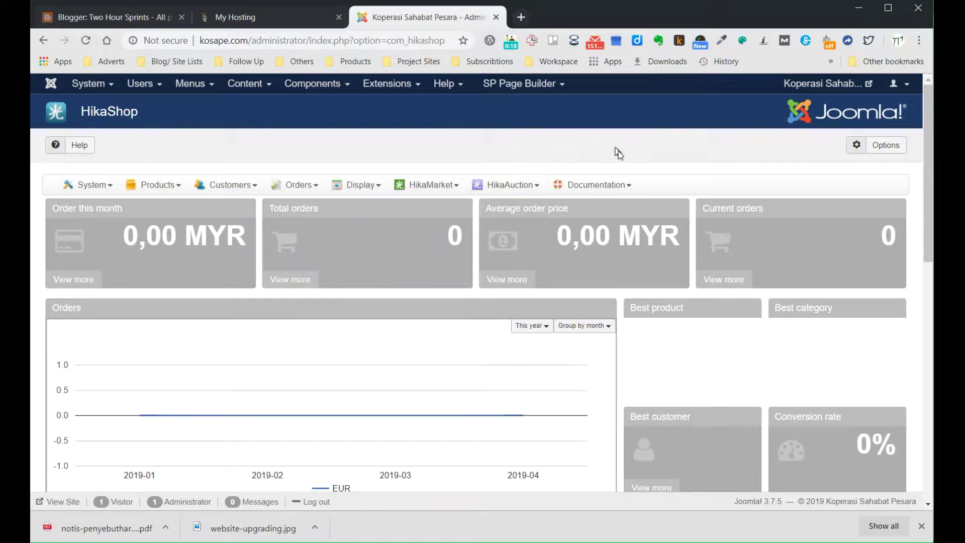
pyautogui.click(631, 191)
# Step: Open the HikaShop product categories, list the Shoes category, and expand Shoes, Computing, E-books and Automobile to show their subcategories
pyautogui.moveTo(179, 190)
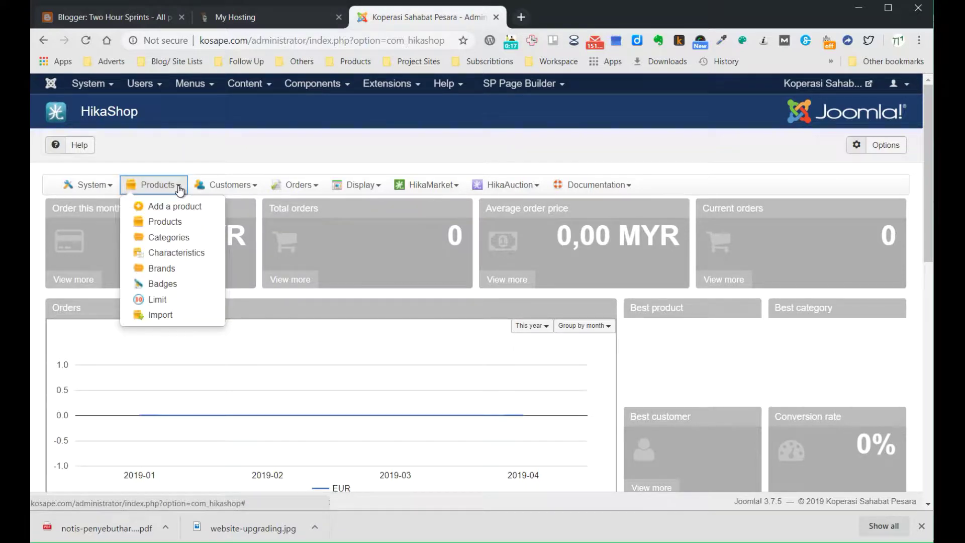
pyautogui.click(180, 238)
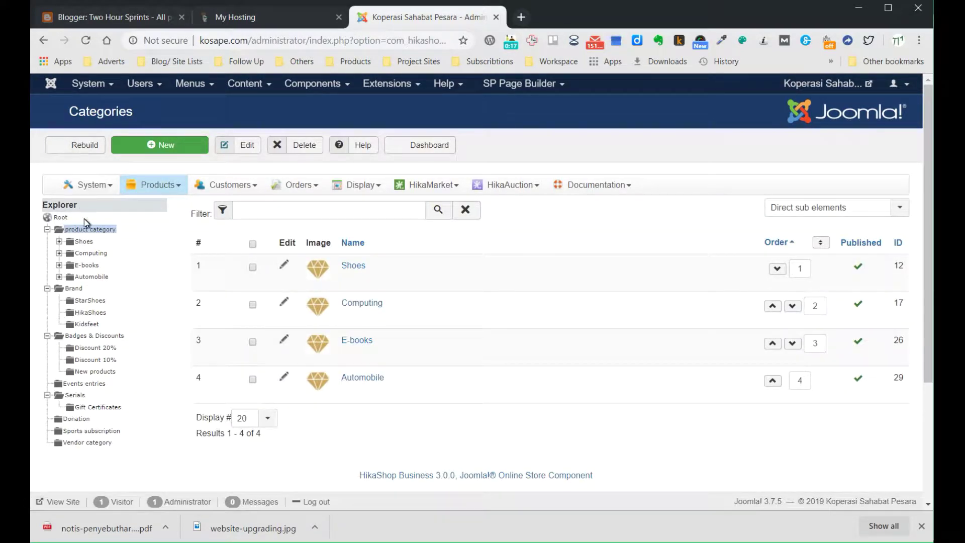
pyautogui.click(91, 245)
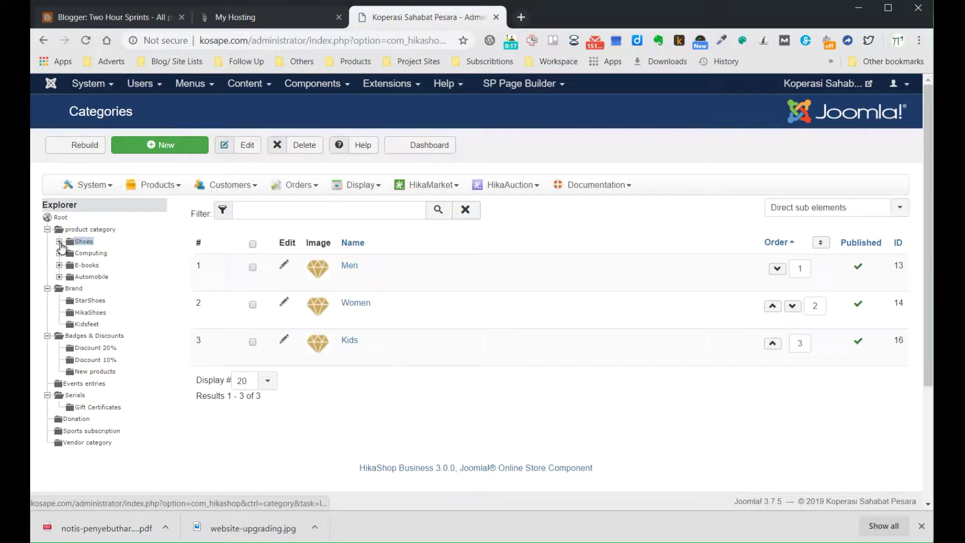
pyautogui.click(60, 243)
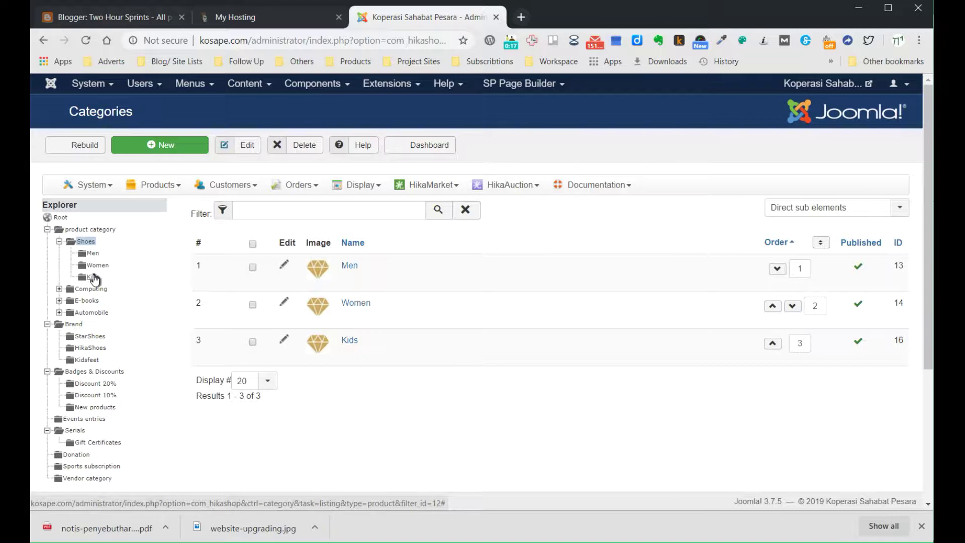
pyautogui.click(59, 290)
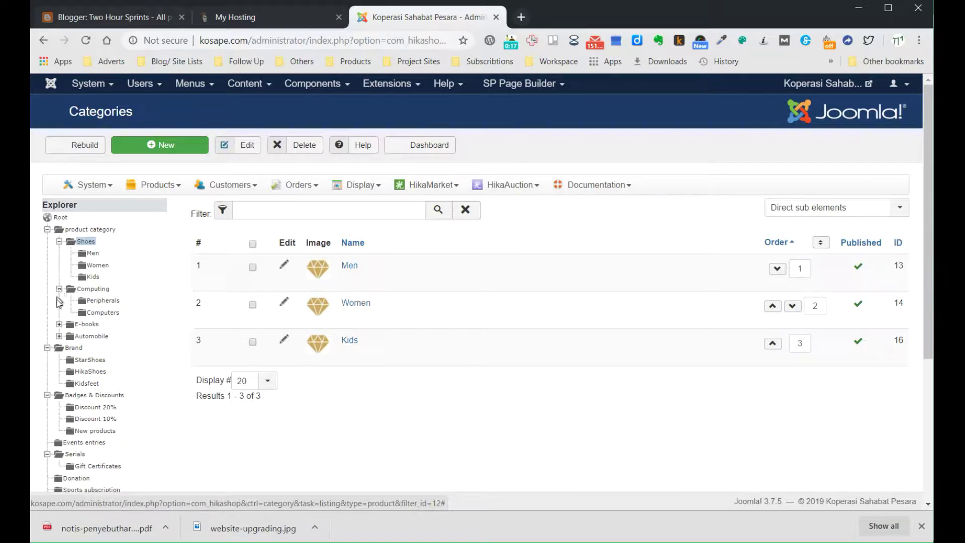
pyautogui.click(59, 324)
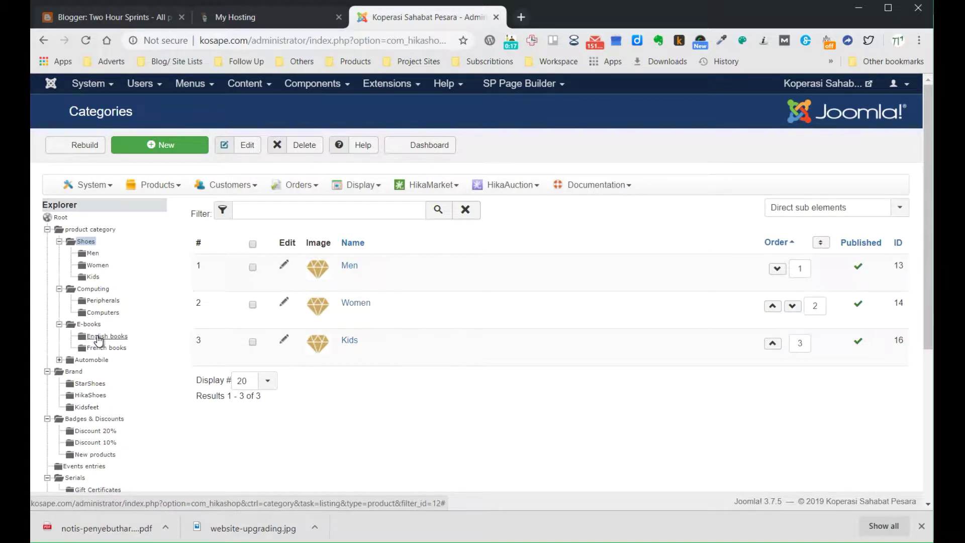
pyautogui.click(60, 360)
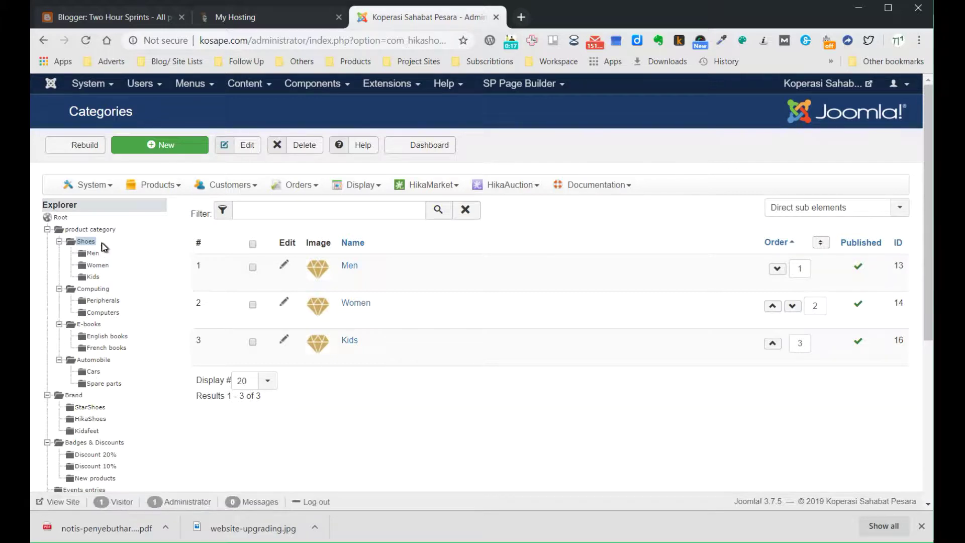
# Step: View the listings of the Men and Women subcategories under Shoes
pyautogui.click(94, 254)
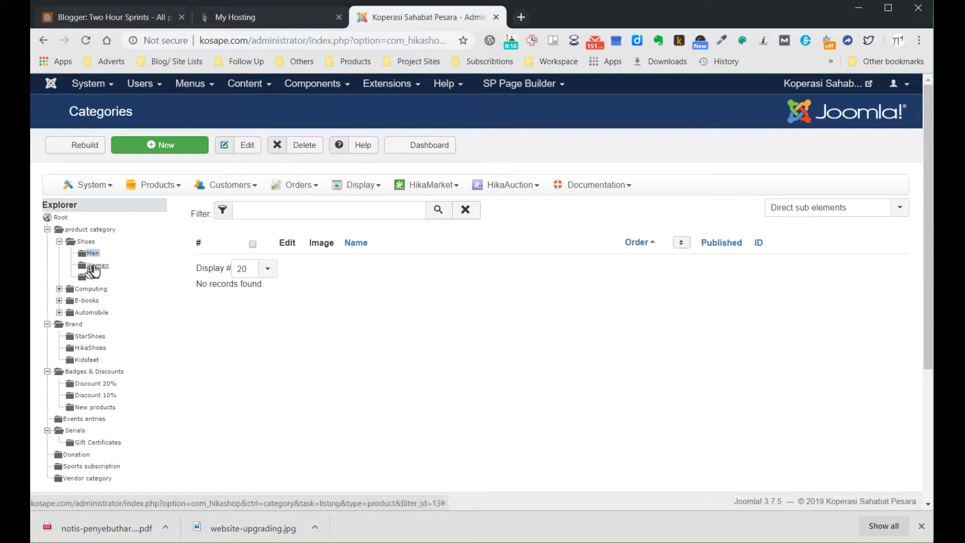
pyautogui.click(95, 266)
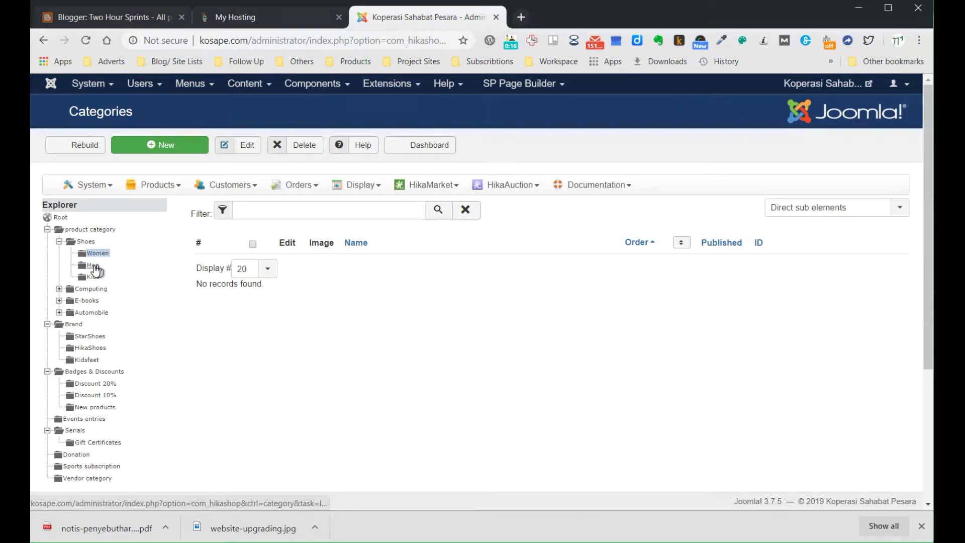
# Step: View the listings of the Kids subcategory under Shoes and of the Computing category, and expand Automobile in the category tree
pyautogui.click(93, 278)
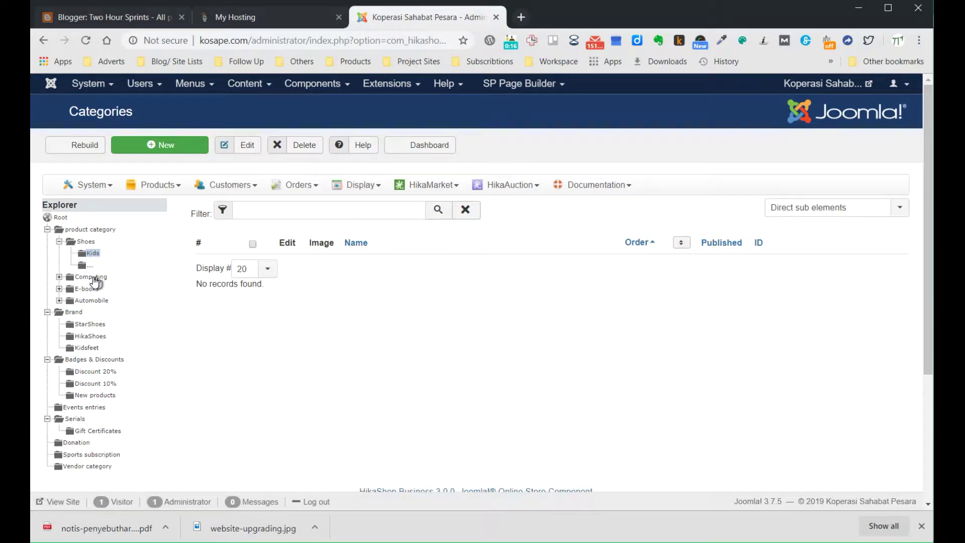
pyautogui.click(94, 278)
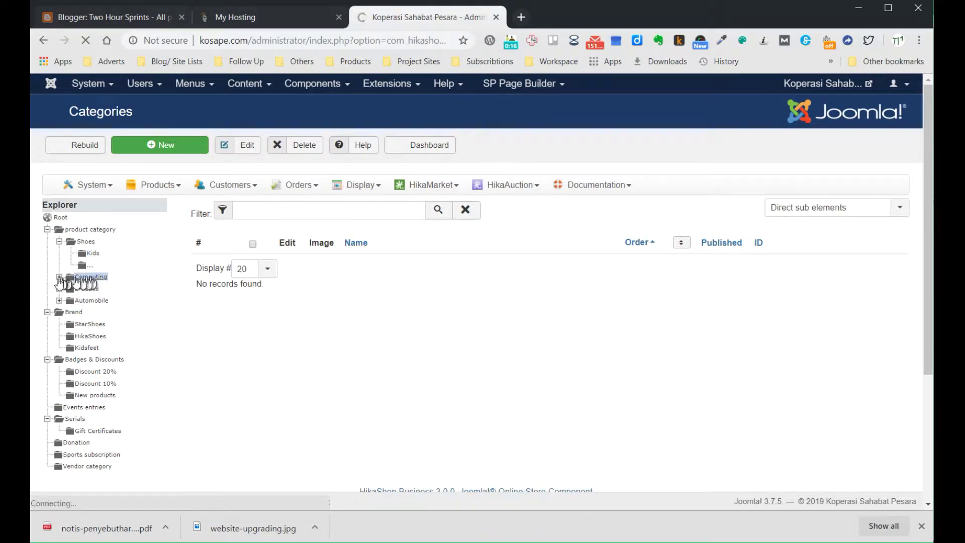
pyautogui.click(59, 277)
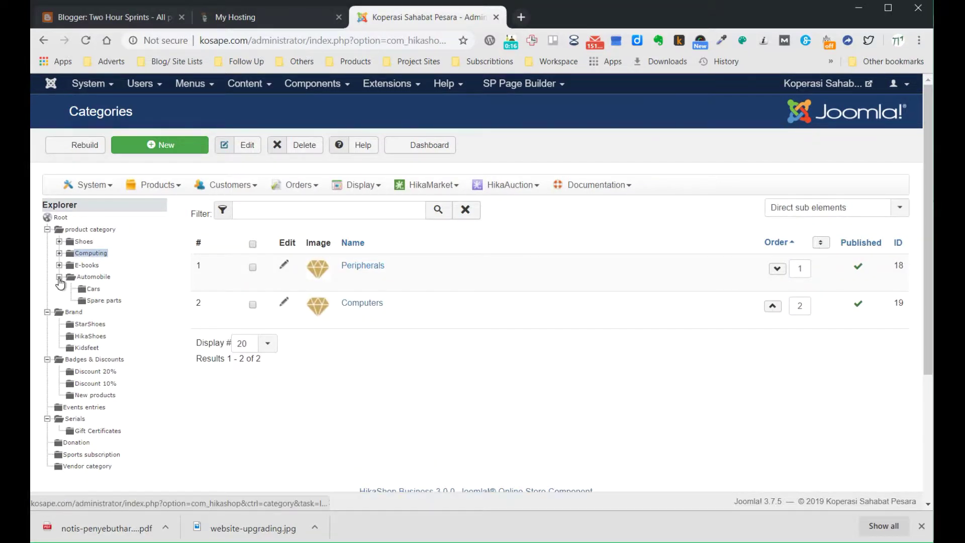
# Step: Return to the Shoes listing, expand Shoes and Computing, and view the listings of Computing and its Peripherals subcategory
pyautogui.click(89, 243)
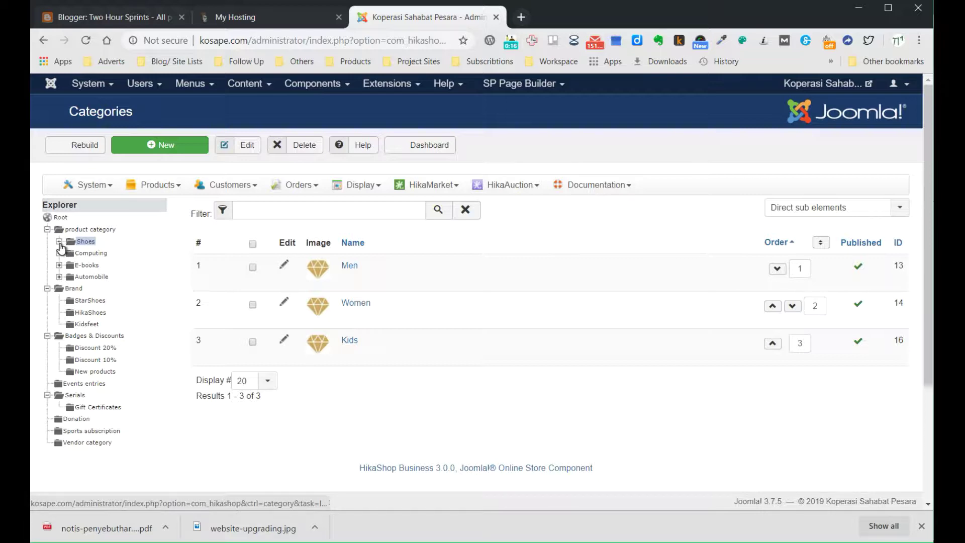
pyautogui.click(60, 242)
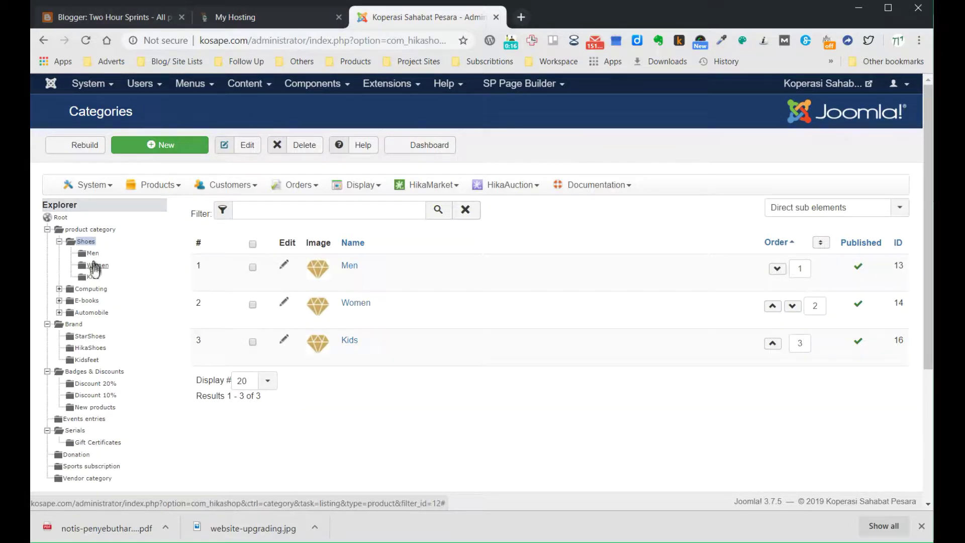
pyautogui.click(58, 290)
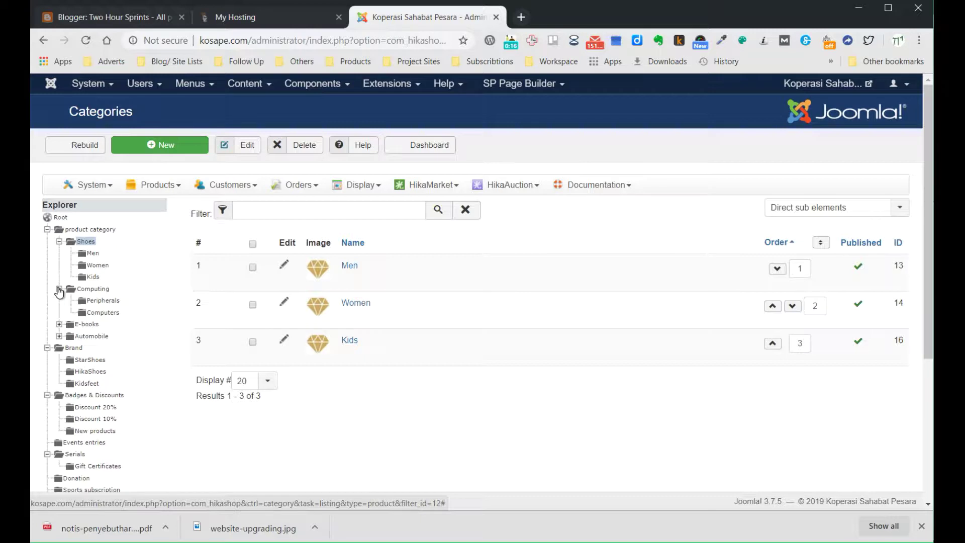
pyautogui.click(85, 290)
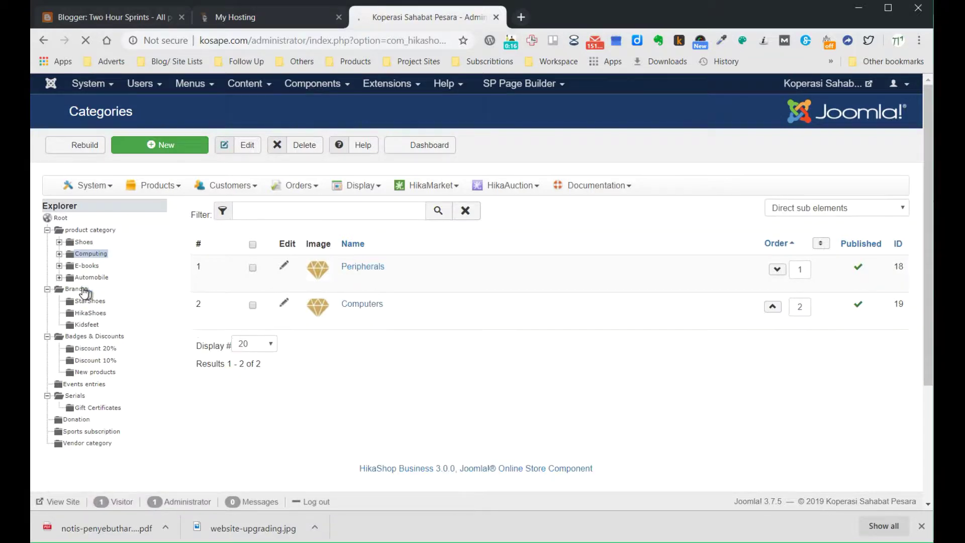
pyautogui.click(59, 253)
pyautogui.click(105, 266)
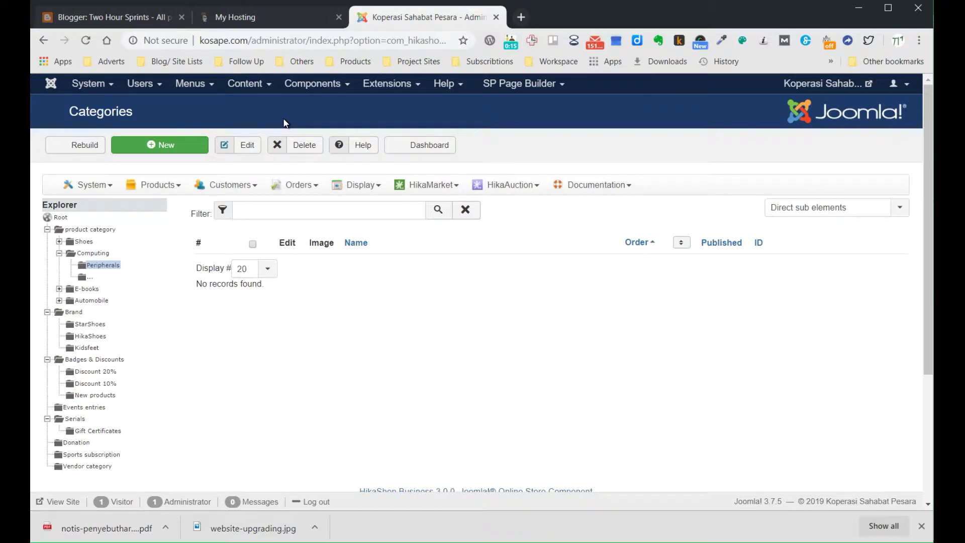
# Step: Create a new category under product category and name it "Household Product"
pyautogui.click(90, 229)
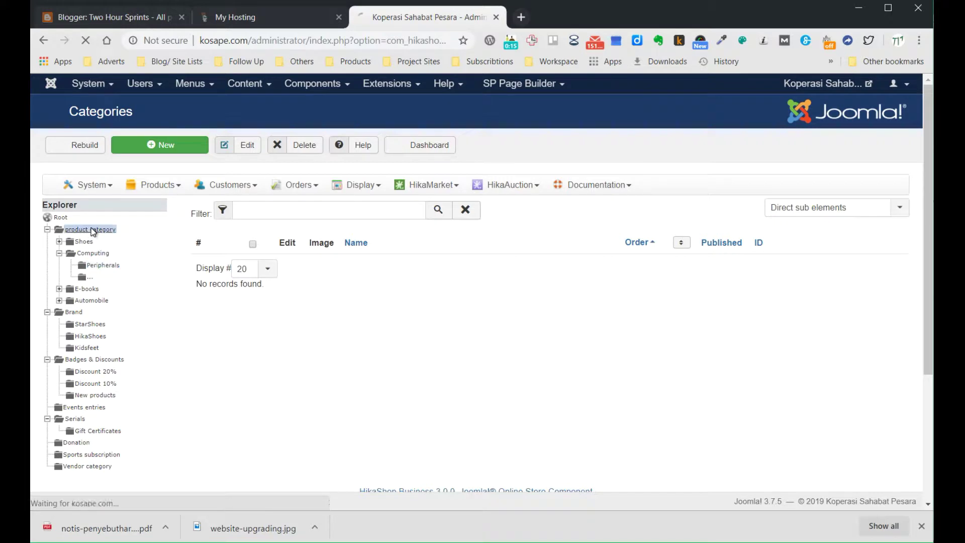
pyautogui.click(157, 148)
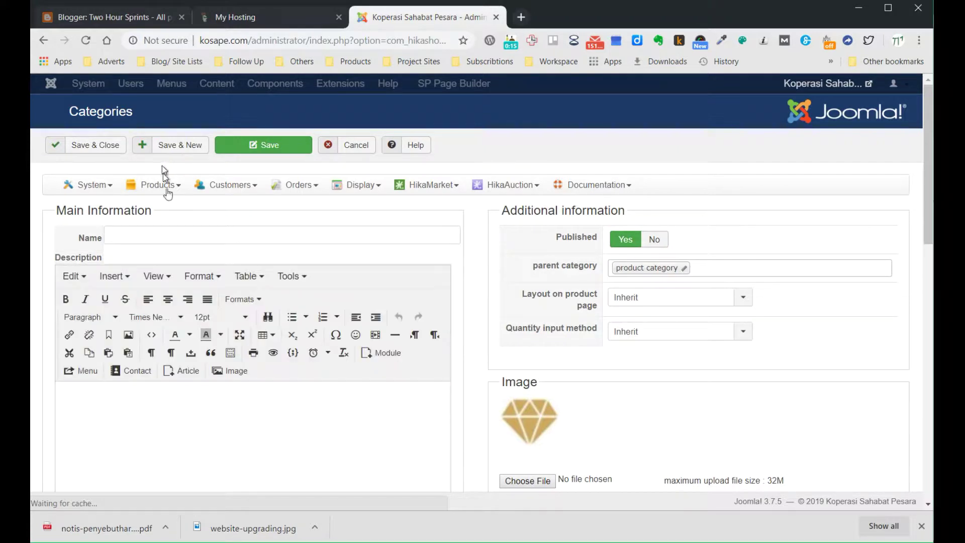
pyautogui.click(169, 234)
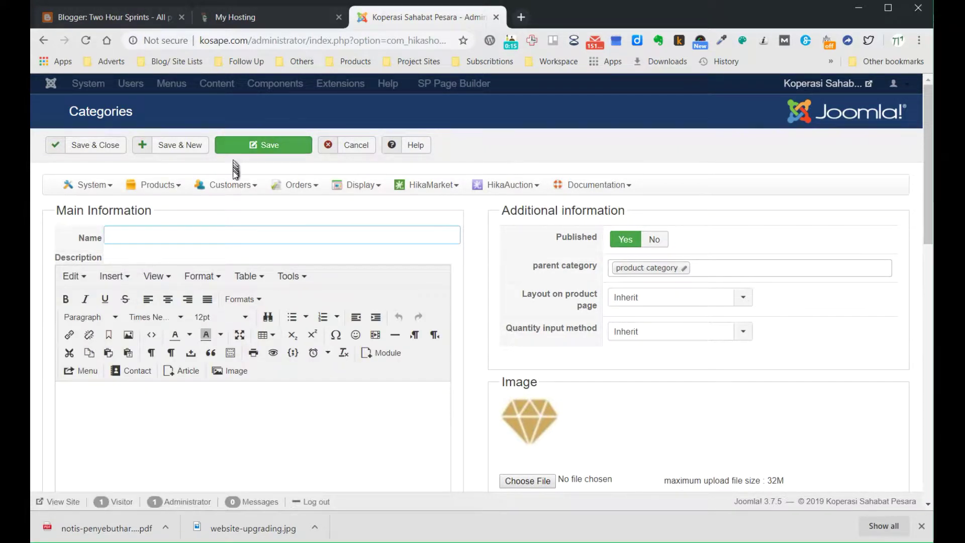
pyautogui.write('H')
pyautogui.write('ousehold Product')
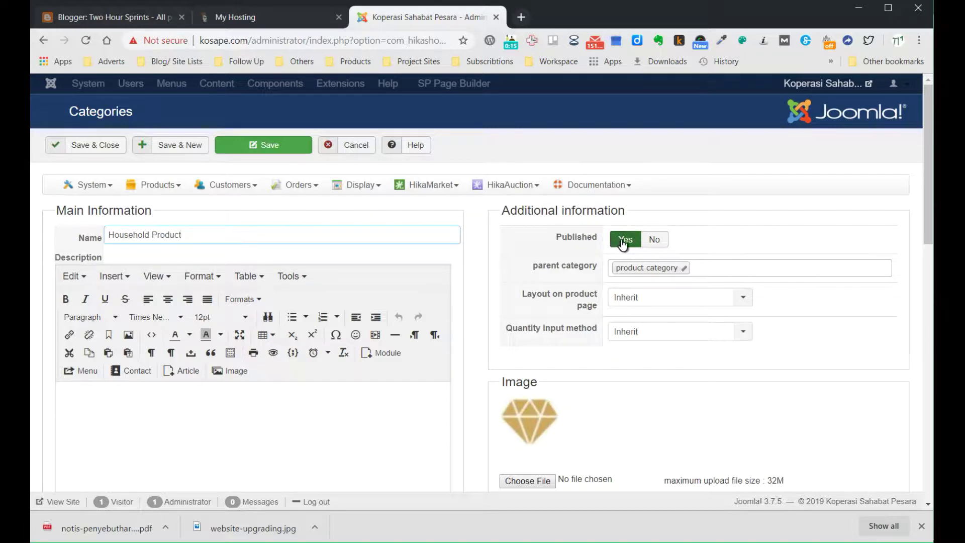
# Step: Review the new category's published, product page layout, quantity input, image and access level options, keeping it published with both inherited settings
pyautogui.click(651, 242)
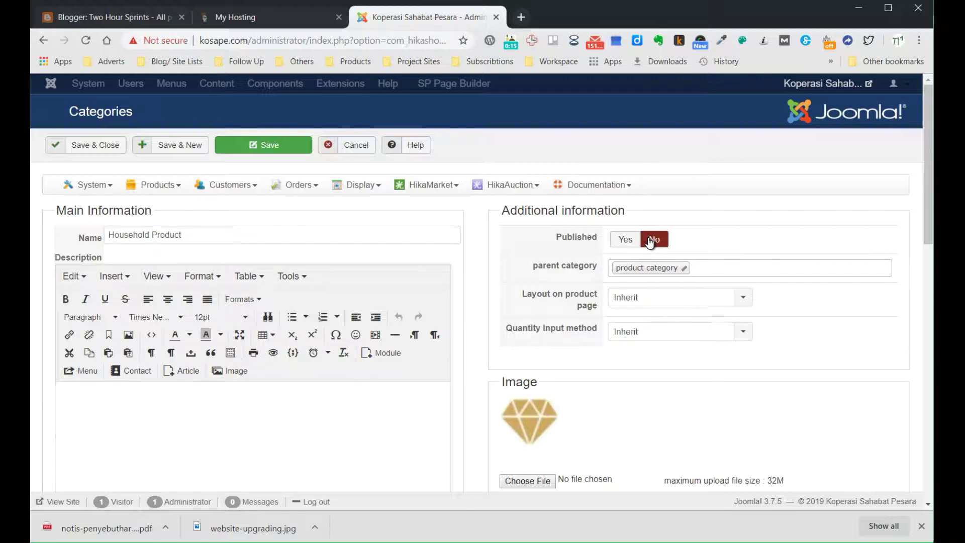
pyautogui.click(623, 240)
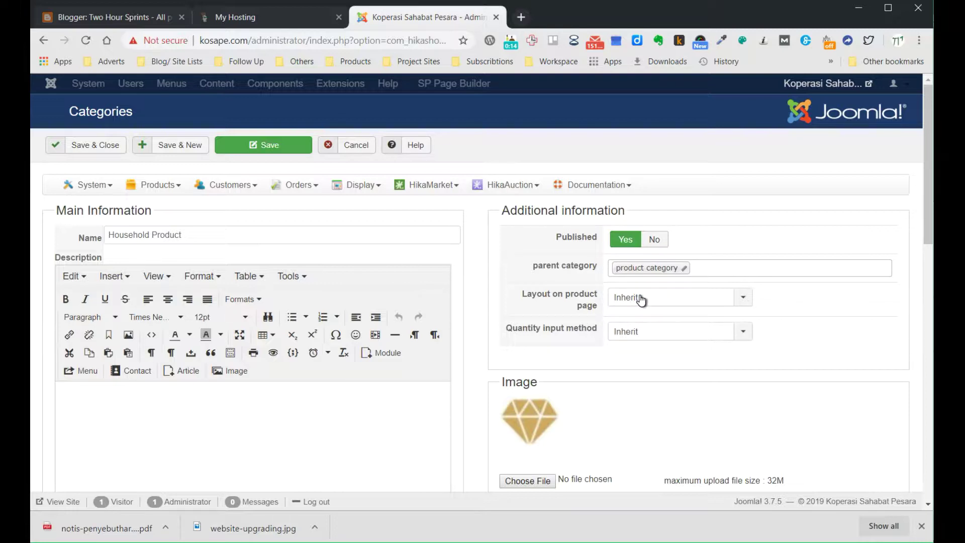
pyautogui.click(742, 300)
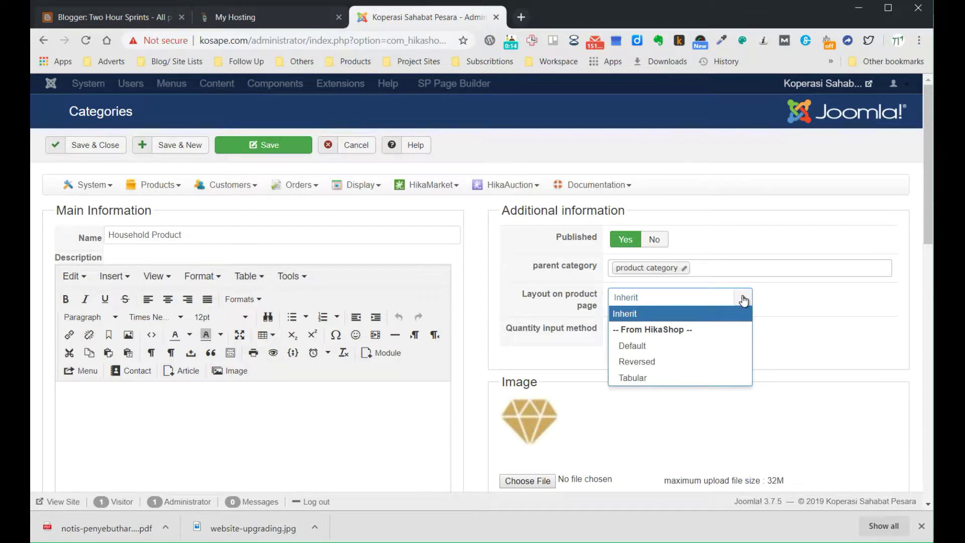
pyautogui.click(768, 300)
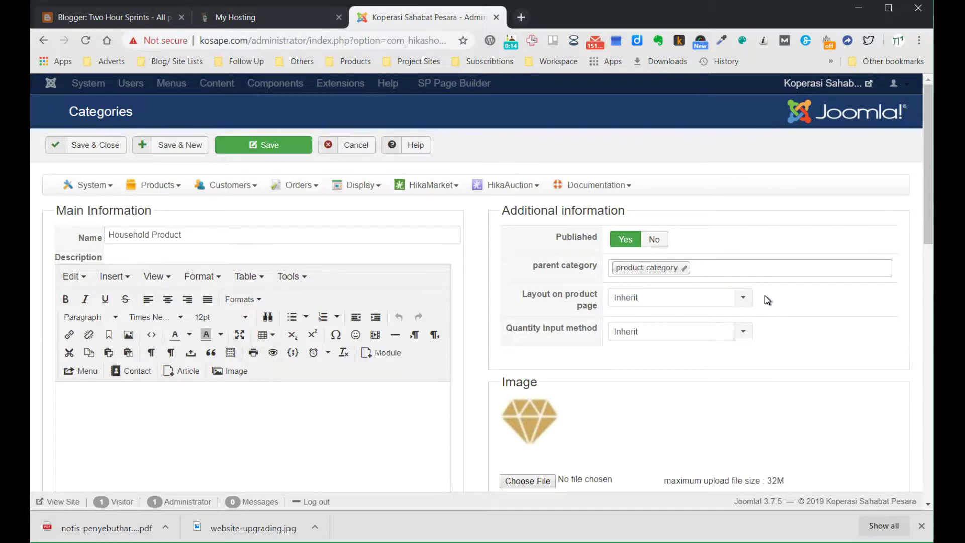
pyautogui.click(745, 333)
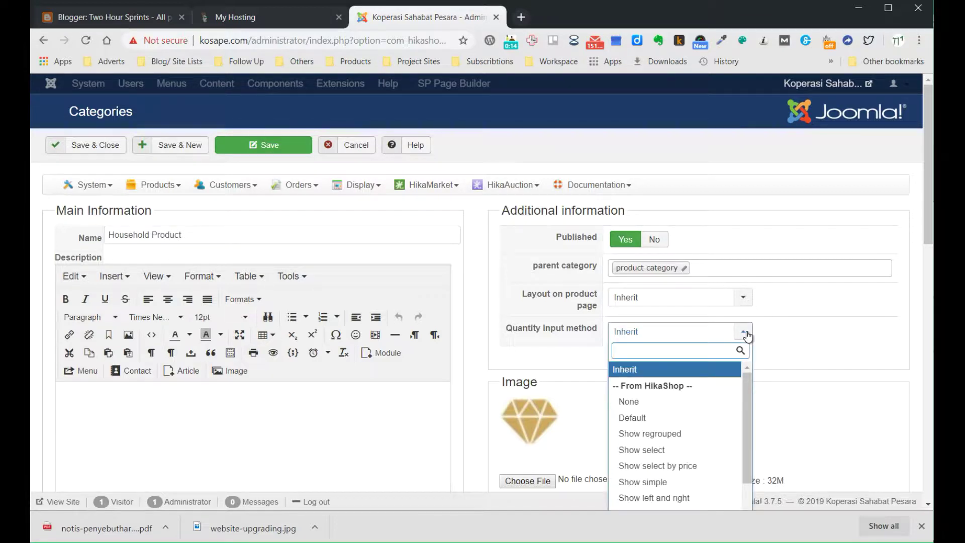
pyautogui.click(779, 323)
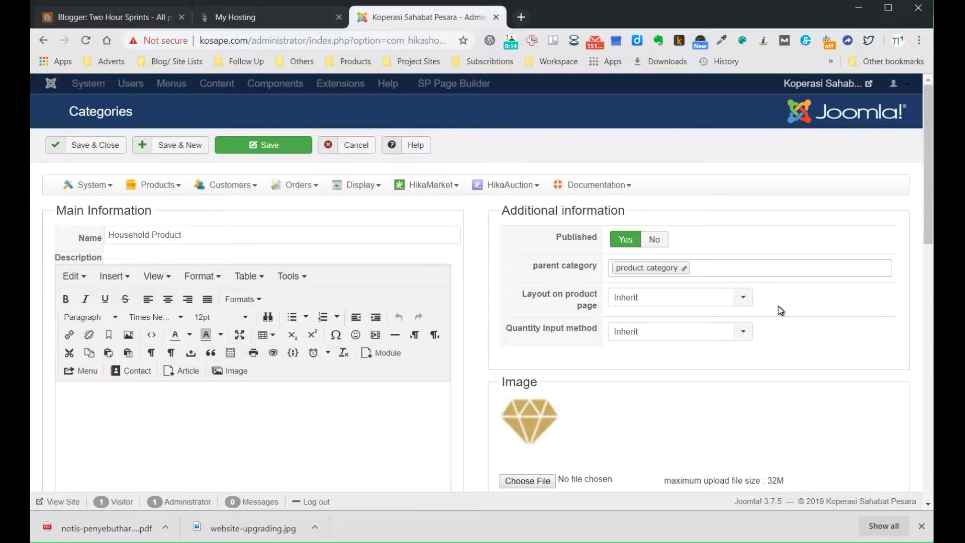
pyautogui.scroll(-3, 778, 305)
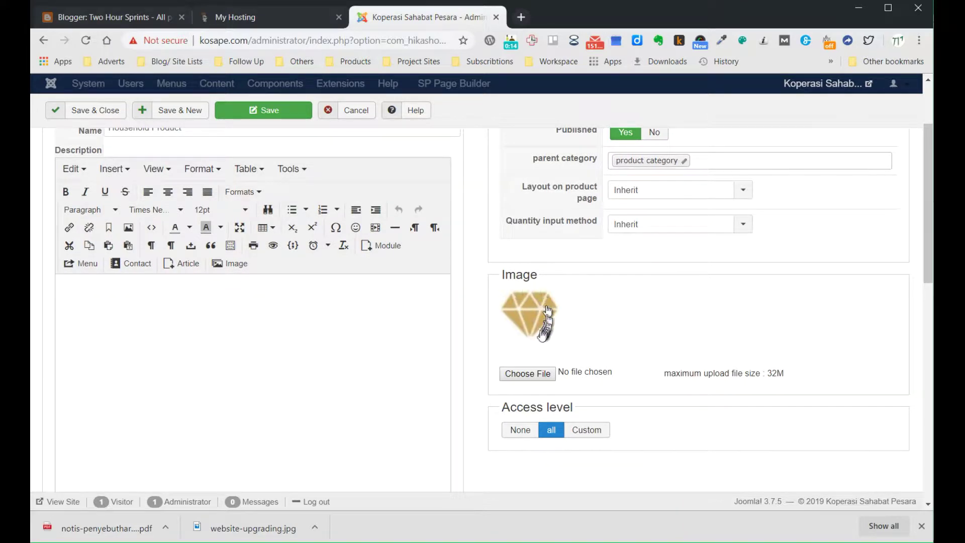
pyautogui.scroll(3, 541, 334)
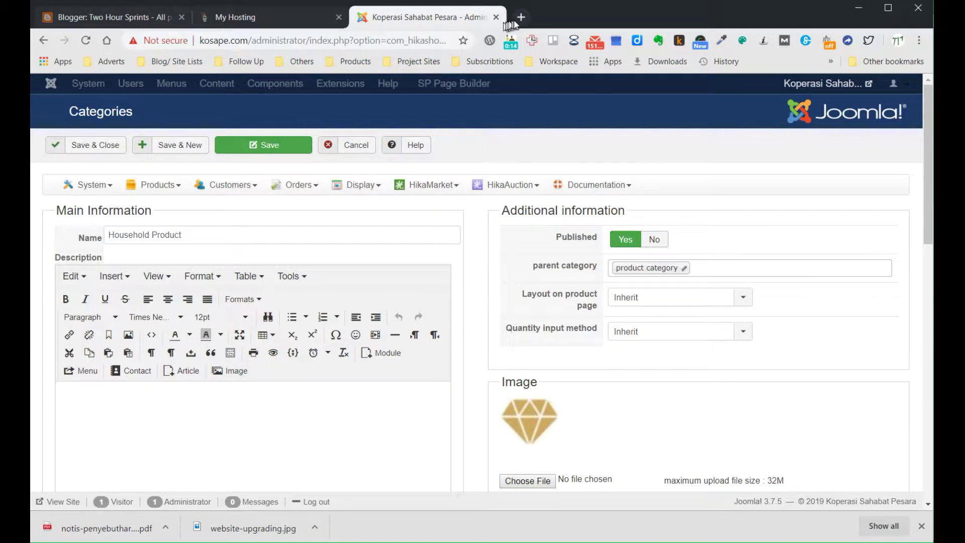
# Step: Search Google Images in a new browser tab for "household products icon"
pyautogui.click(521, 18)
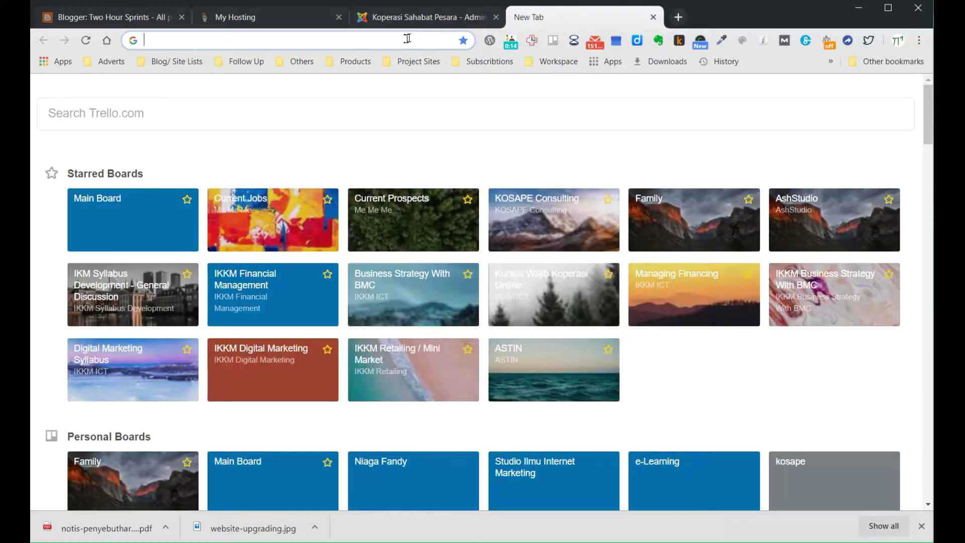
pyautogui.write('ho')
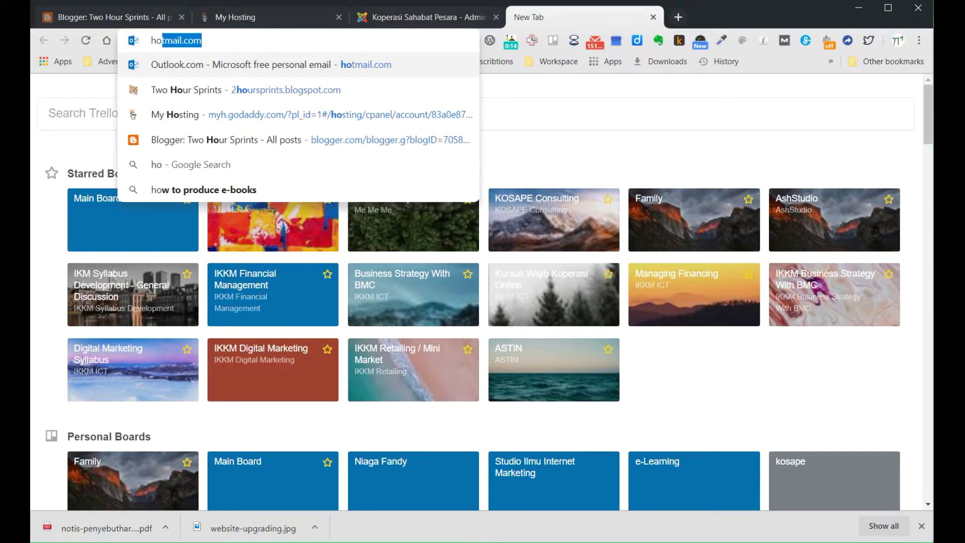
pyautogui.write('usehol')
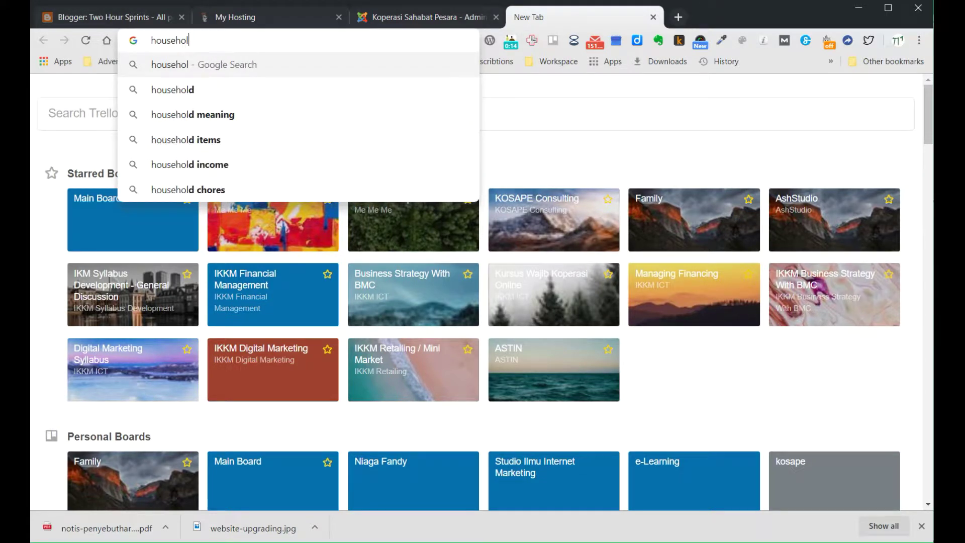
pyautogui.write('d pr')
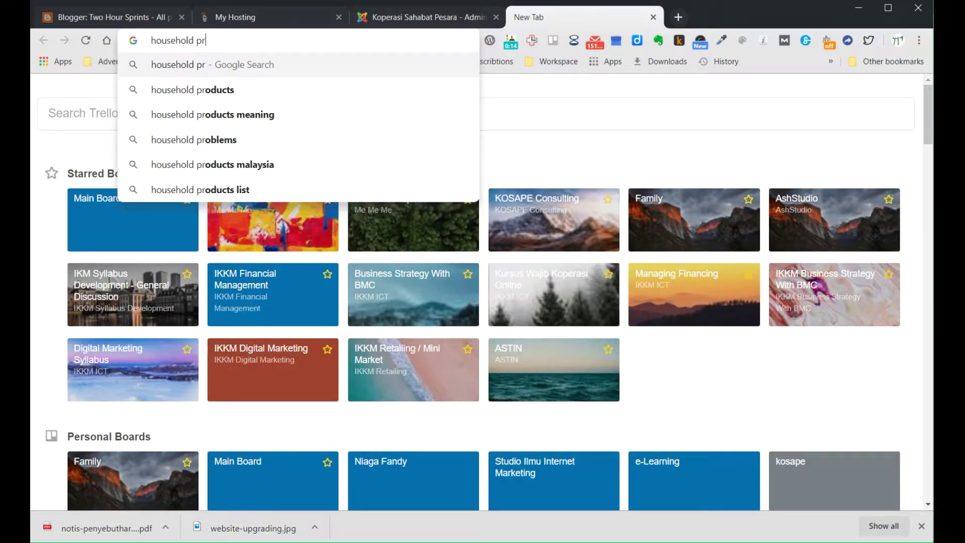
pyautogui.write('oducts ')
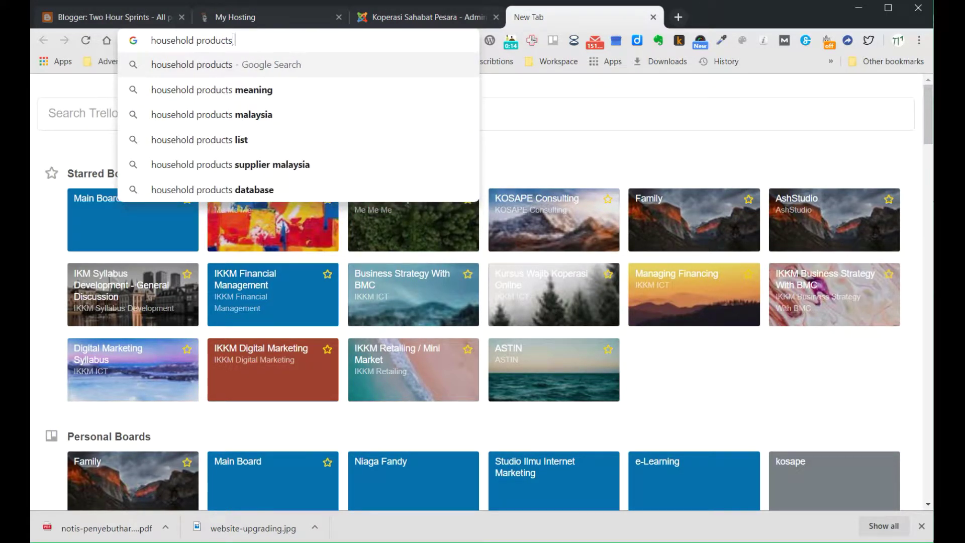
pyautogui.write('icon')
pyautogui.press('Return')
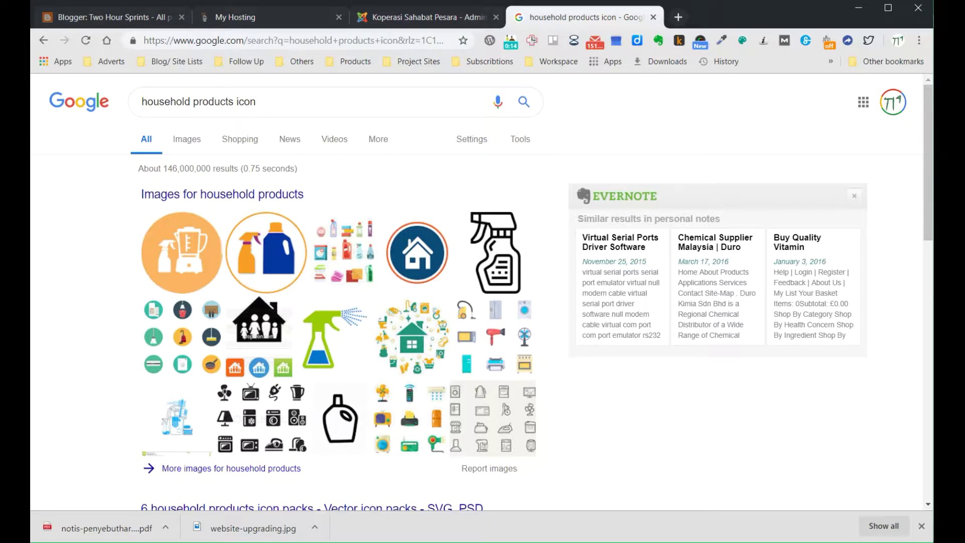
pyautogui.click(192, 143)
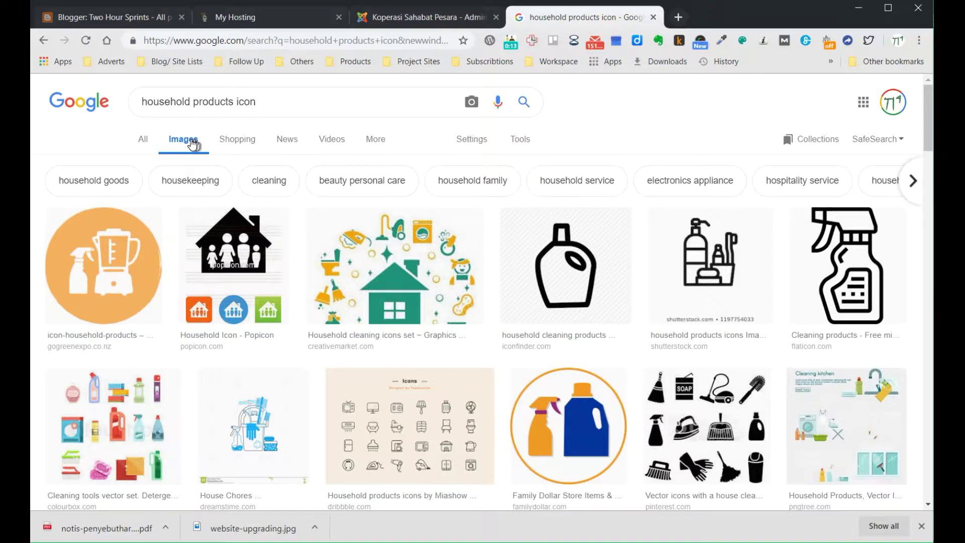
# Step: Save the orange spray bottle and blender icon to the Desktop as icon-household-products.png
pyautogui.click(121, 261)
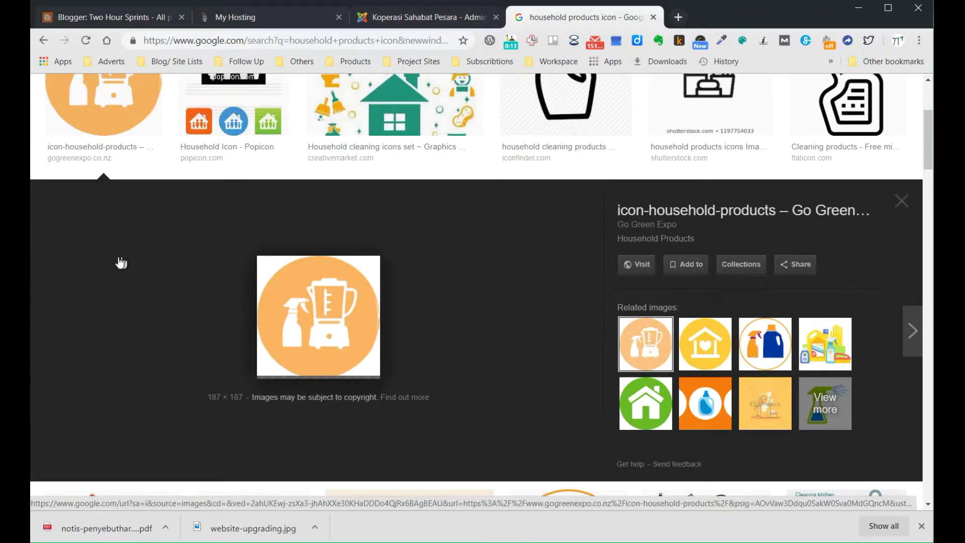
pyautogui.rightClick(304, 317)
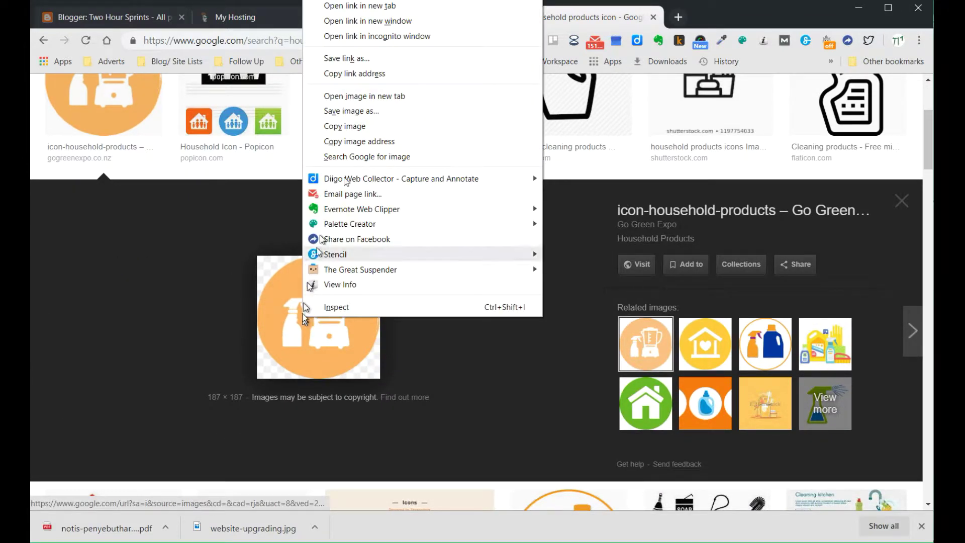
pyautogui.click(373, 111)
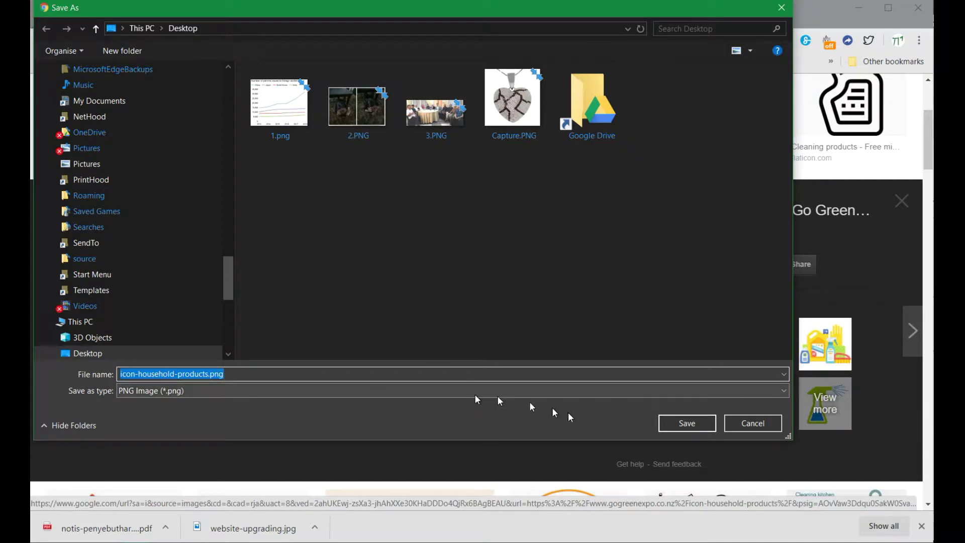
pyautogui.click(668, 423)
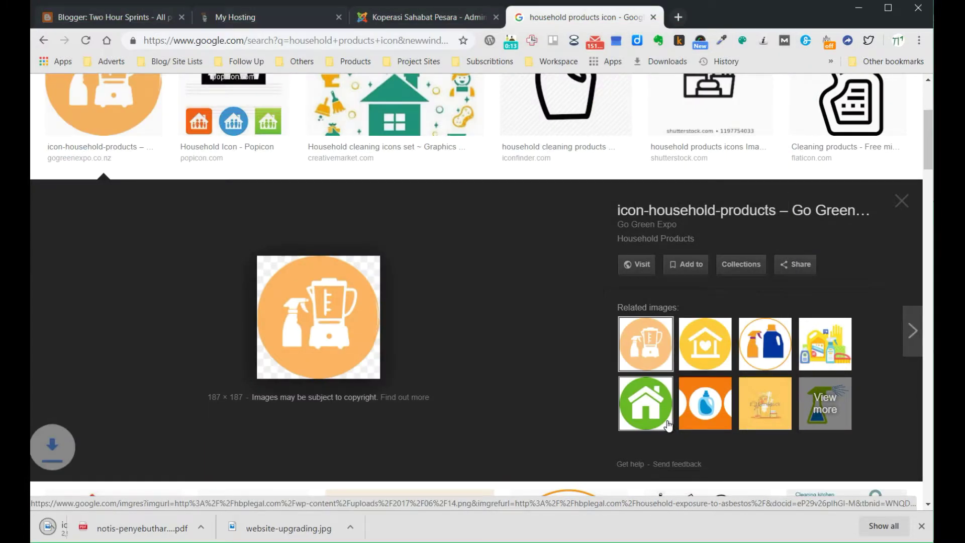
# Step: Return to the Joomla category form and choose icon-household-products.png from the Desktop as the Household Product category's image
pyautogui.click(424, 20)
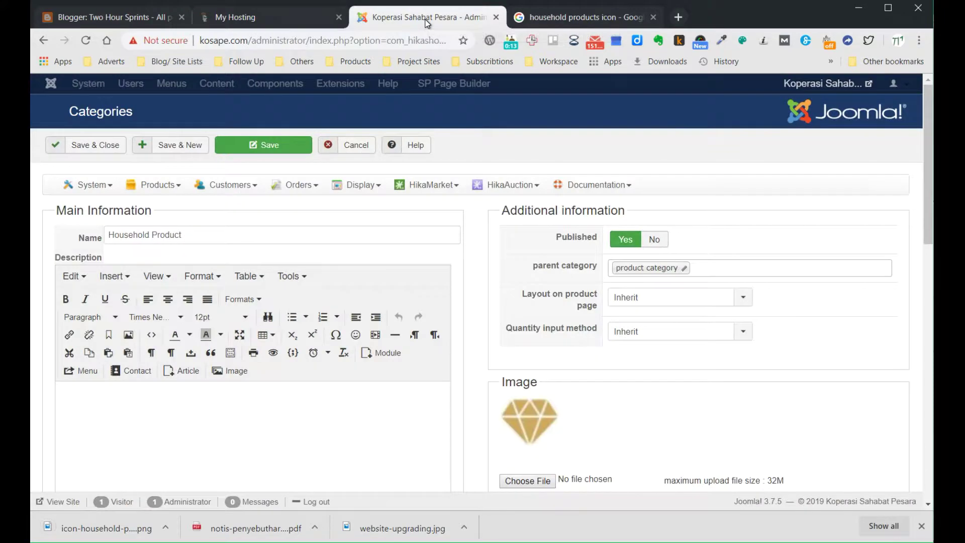
pyautogui.click(537, 481)
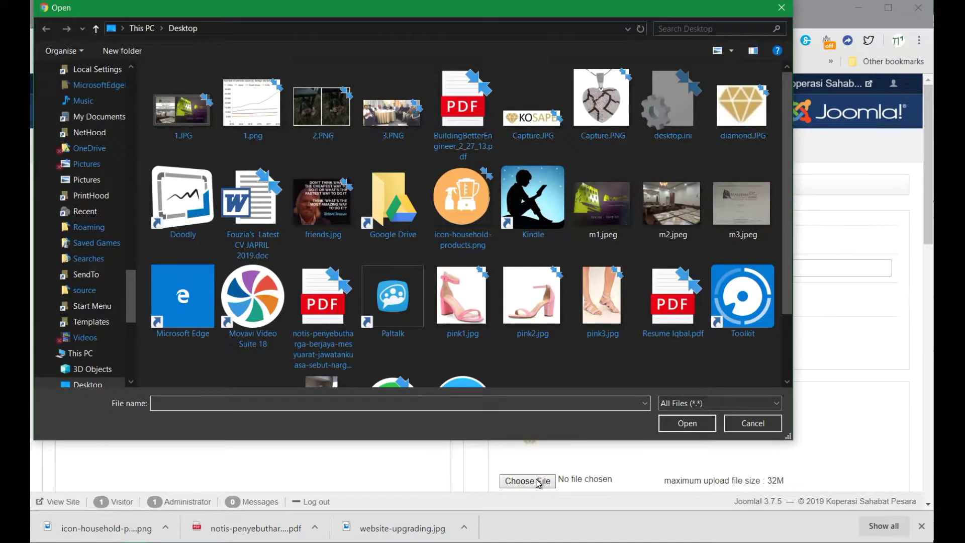
pyautogui.click(481, 219)
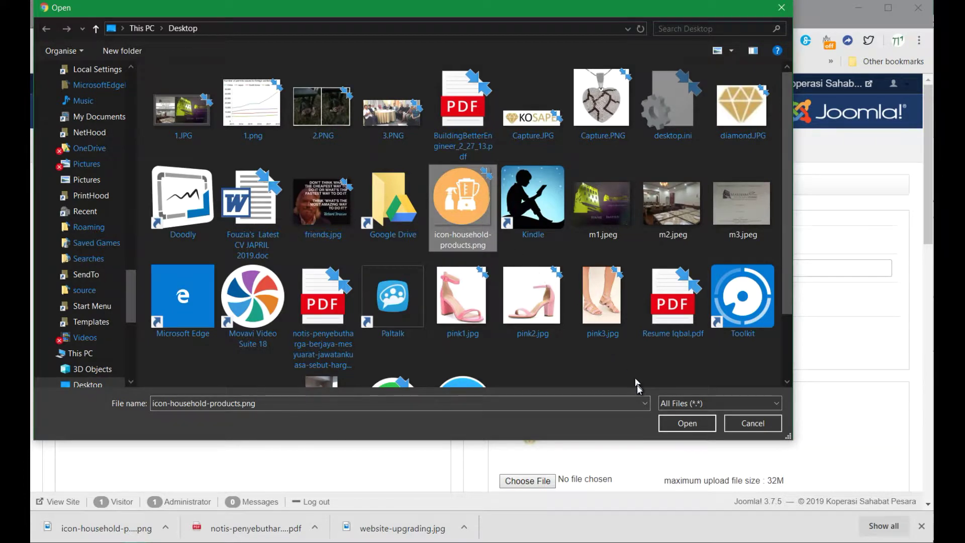
pyautogui.click(689, 425)
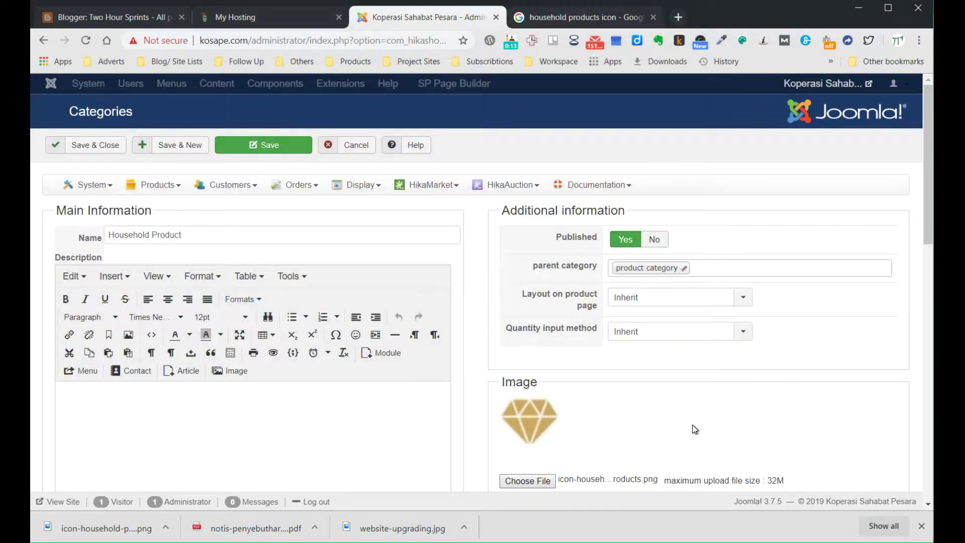
# Step: Review the None and Custom access level options for the Household Product category, keeping access set to all
pyautogui.scroll(-2, 695, 430)
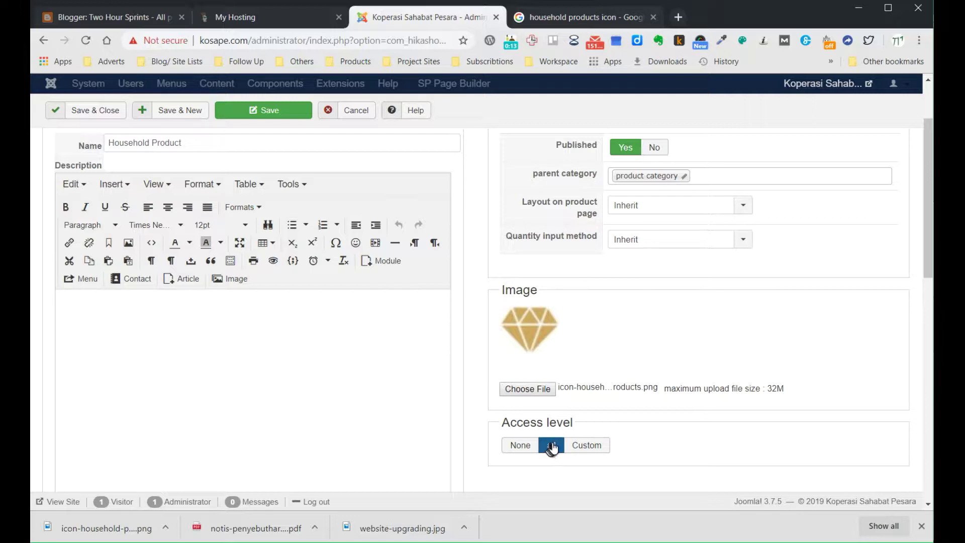
pyautogui.click(524, 449)
pyautogui.click(573, 450)
pyautogui.scroll(-2, 644, 448)
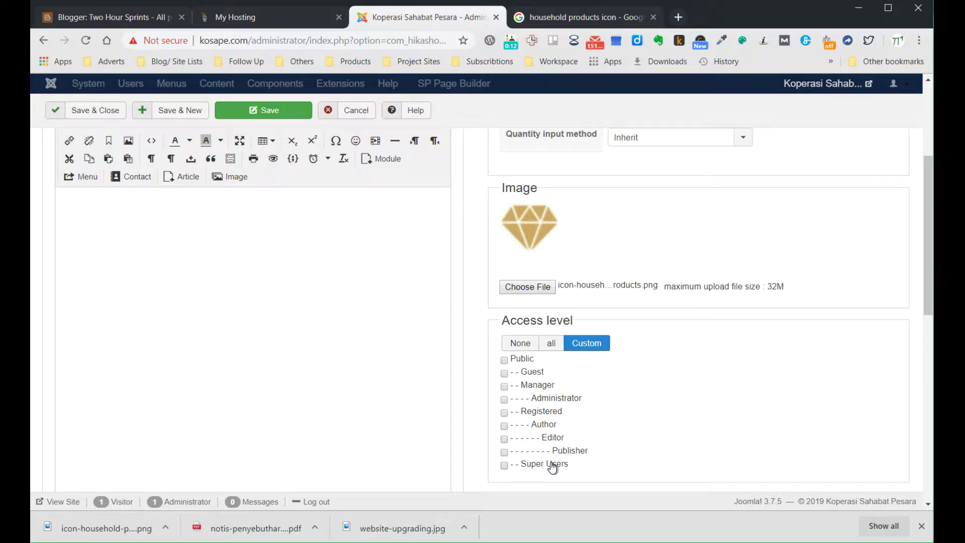
pyautogui.click(554, 347)
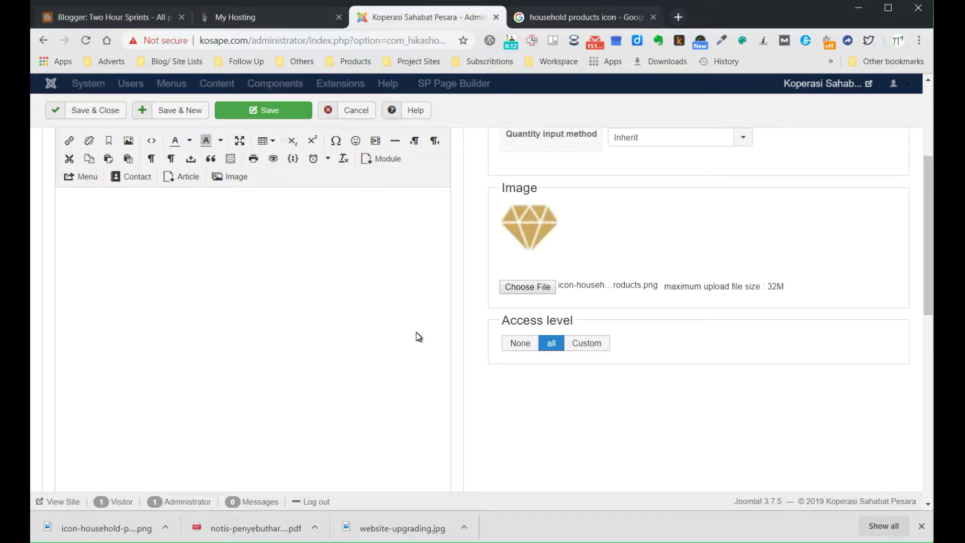
pyautogui.scroll(2, 418, 337)
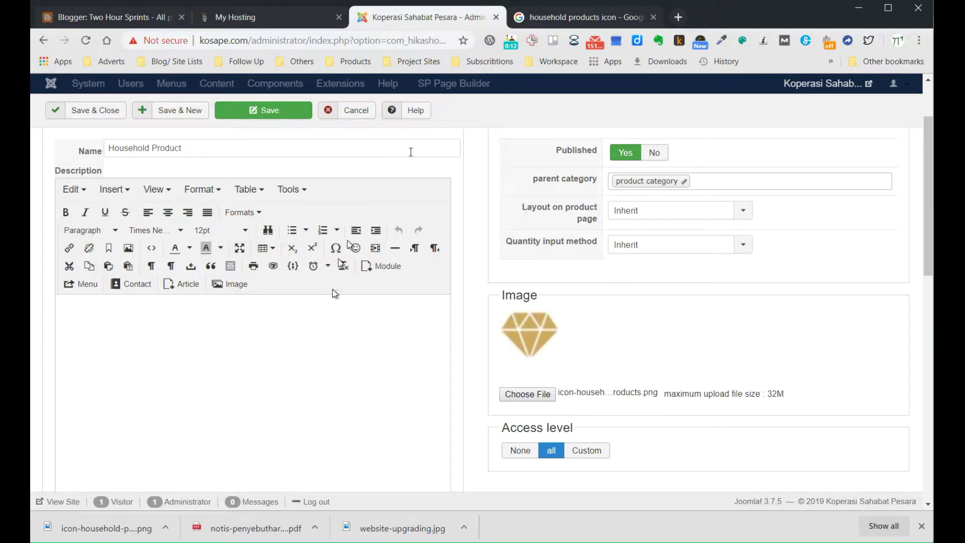
# Step: Return to the Google results tab and run a general web search for "household products"
pyautogui.click(557, 20)
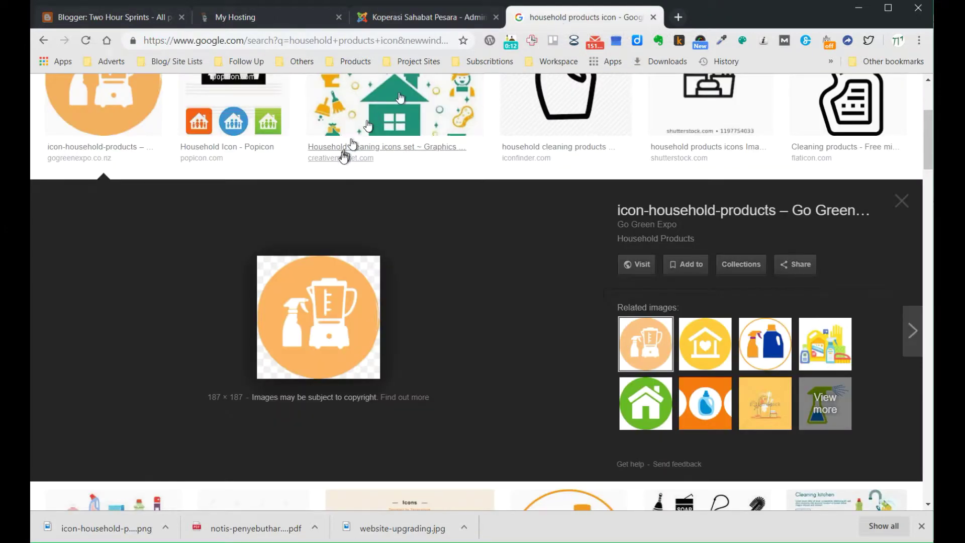
pyautogui.scroll(4, 352, 141)
pyautogui.click(143, 146)
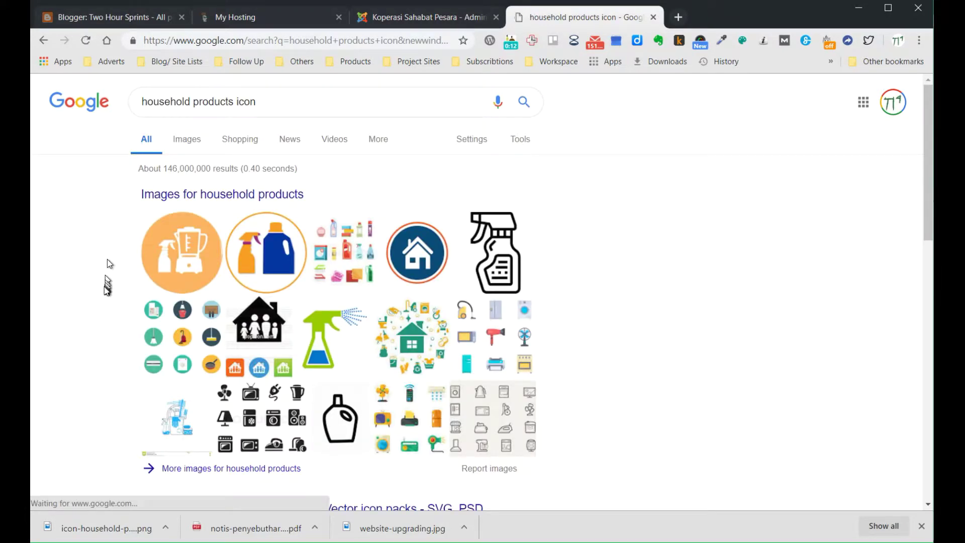
pyautogui.scroll(-5, 104, 286)
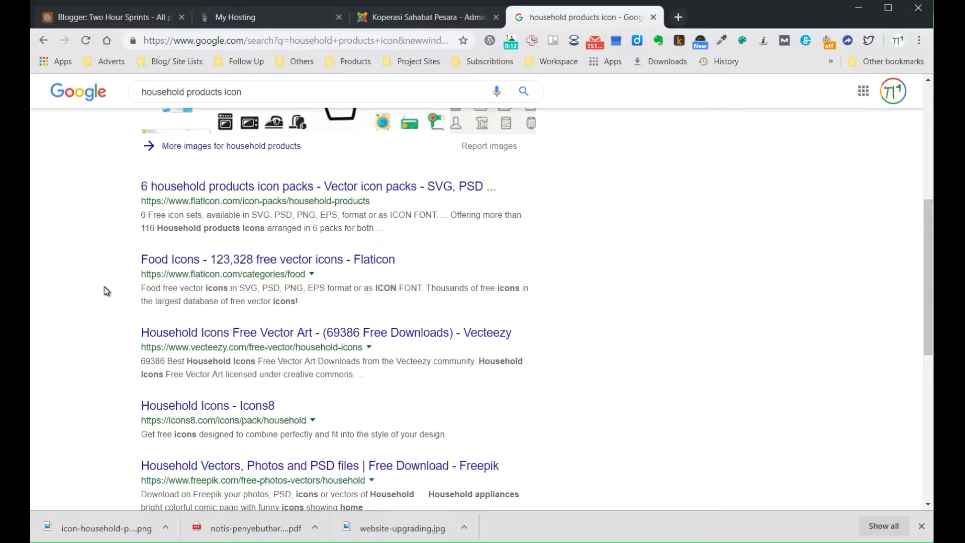
pyautogui.scroll(5, 104, 287)
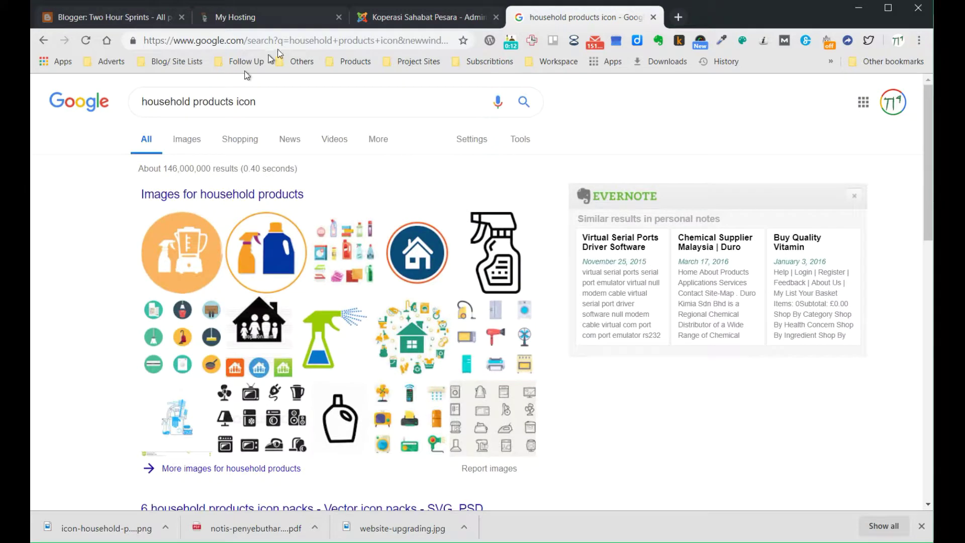
pyautogui.click(266, 101)
pyautogui.press('BackSpace')
pyautogui.press('BackSpace')
pyautogui.press('BackSpace')
pyautogui.press('BackSpace')
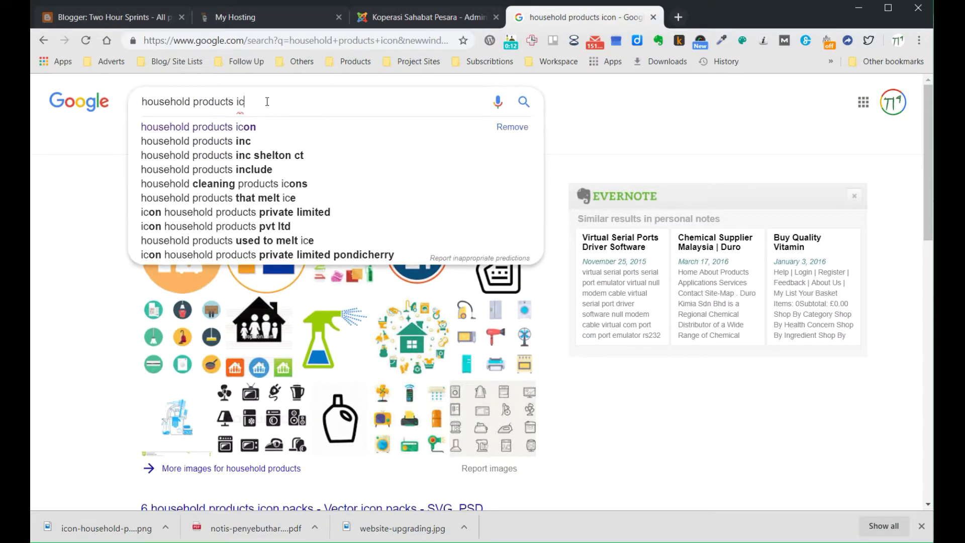
pyautogui.press('Return')
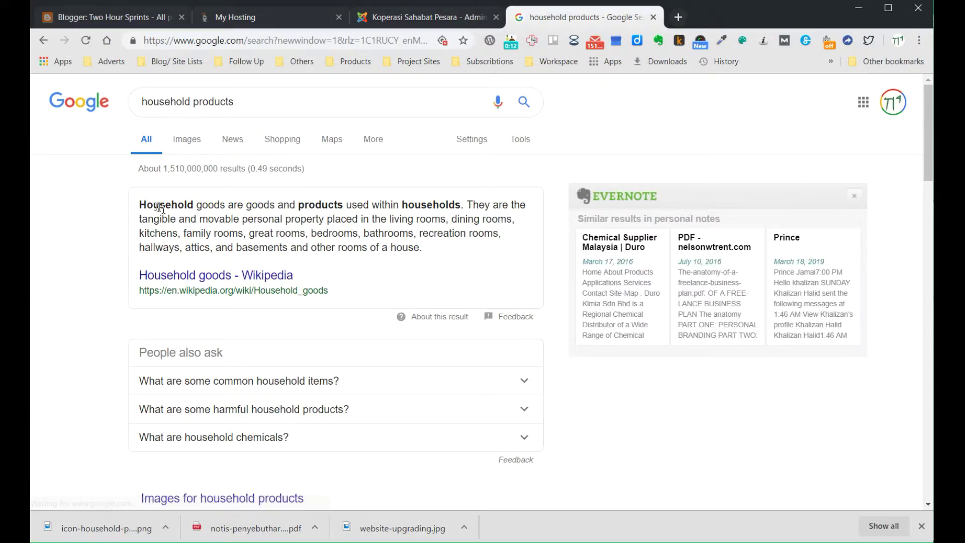
# Step: Copy the household goods definition from the search results into the Household Product category's description in Joomla
pyautogui.moveTo(139, 205); pyautogui.dragTo(431, 257)
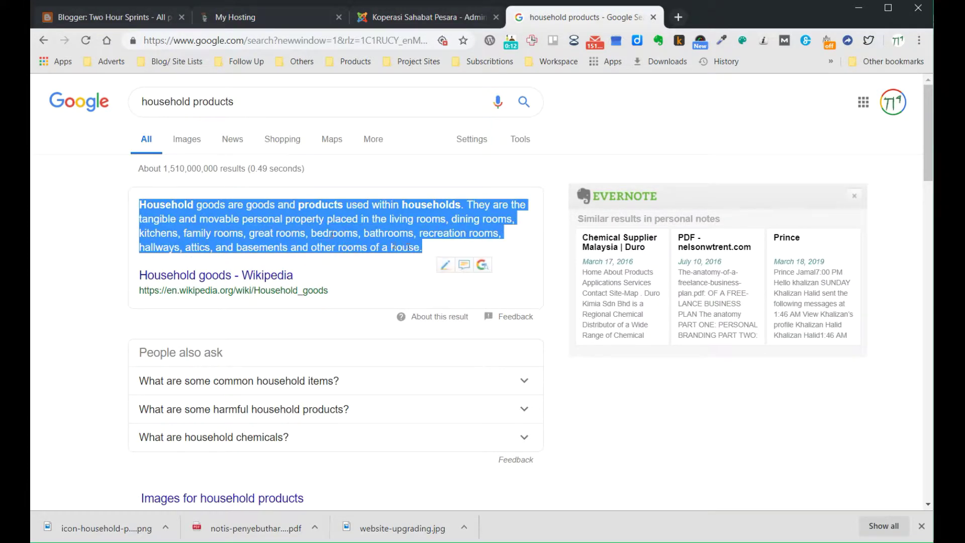
pyautogui.rightClick(298, 224)
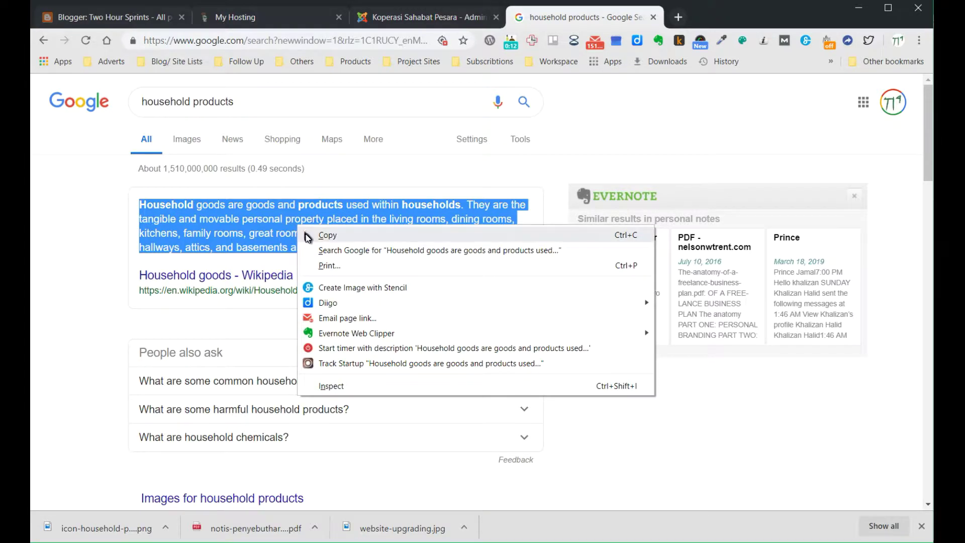
pyautogui.click(311, 234)
pyautogui.click(385, 19)
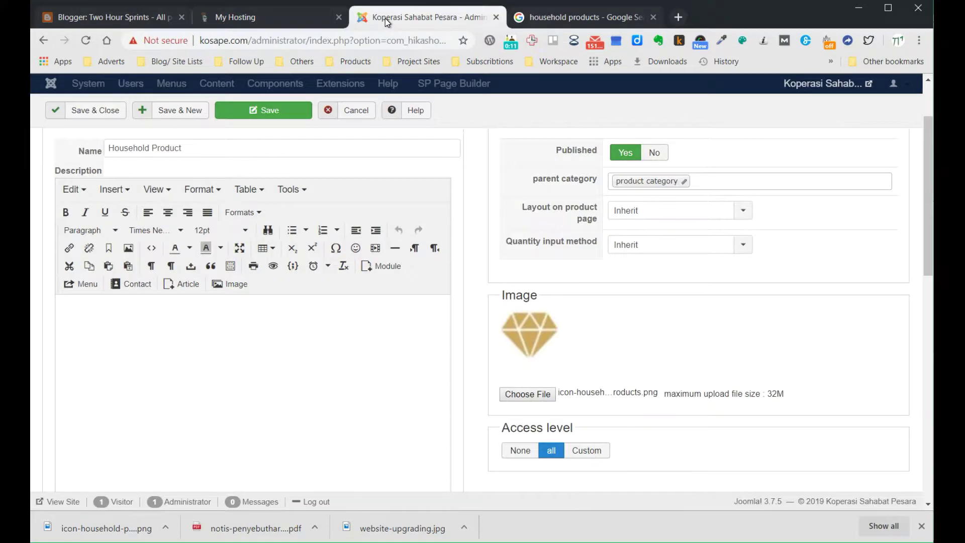
pyautogui.click(256, 309)
pyautogui.hotkey('ctrl', 'v')
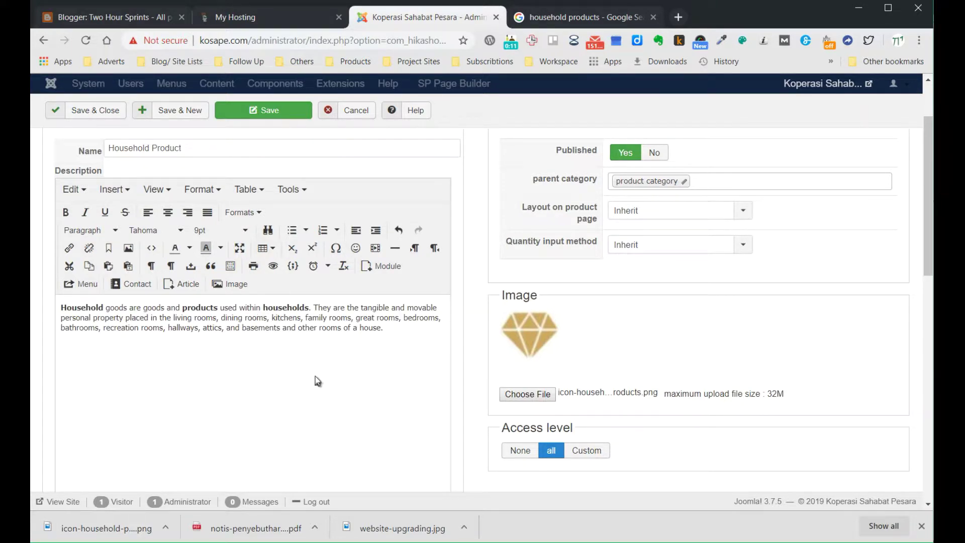
# Step: Save the Household Product category, check its uploaded image and description, and close the form
pyautogui.click(257, 118)
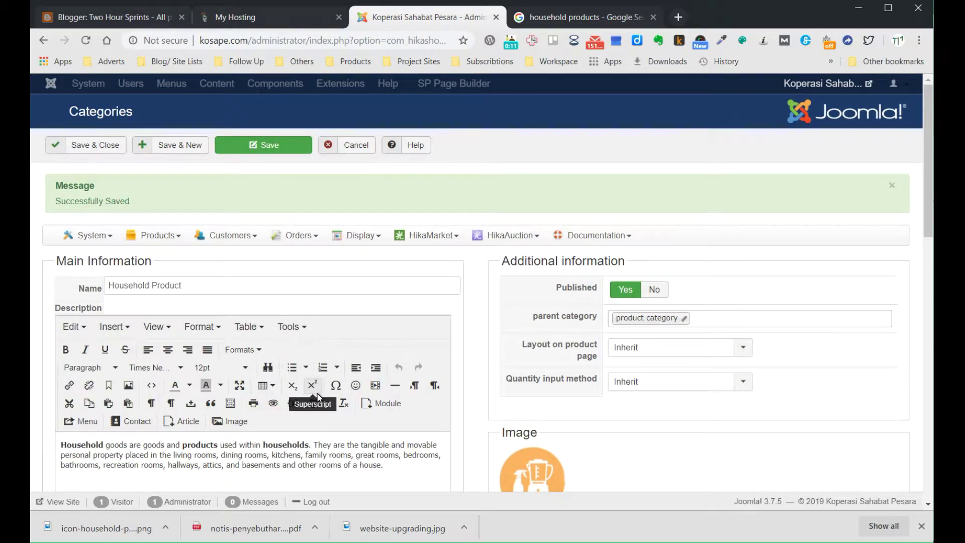
pyautogui.scroll(-4, 318, 393)
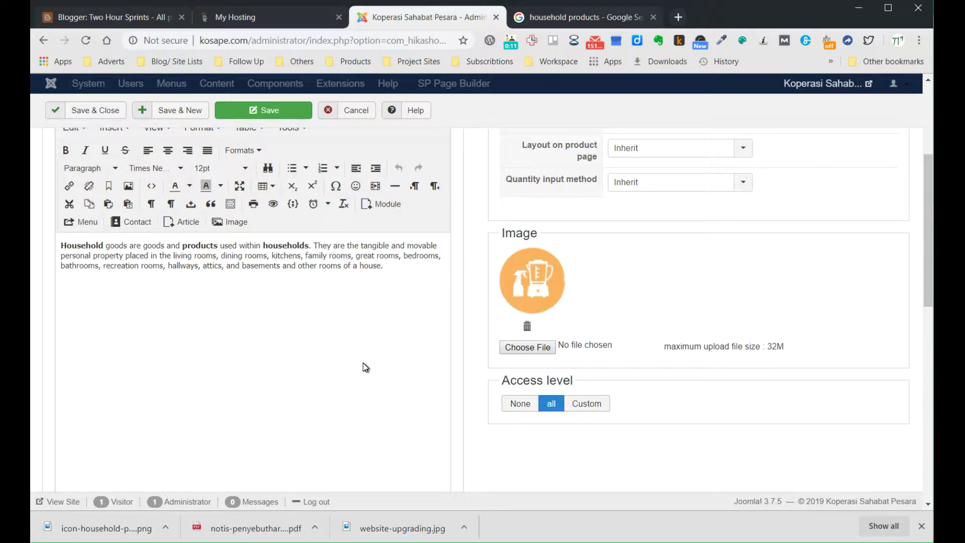
pyautogui.scroll(2, 363, 363)
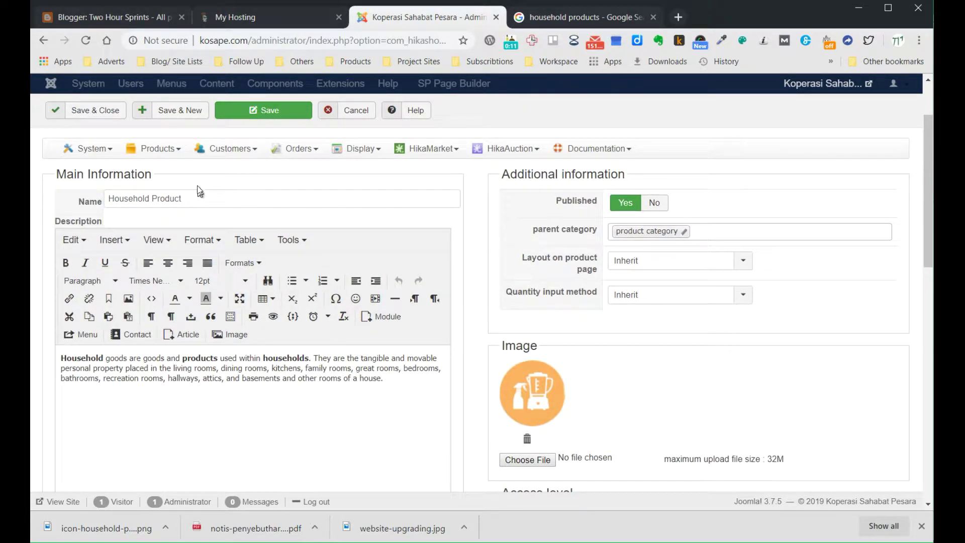
pyautogui.click(356, 112)
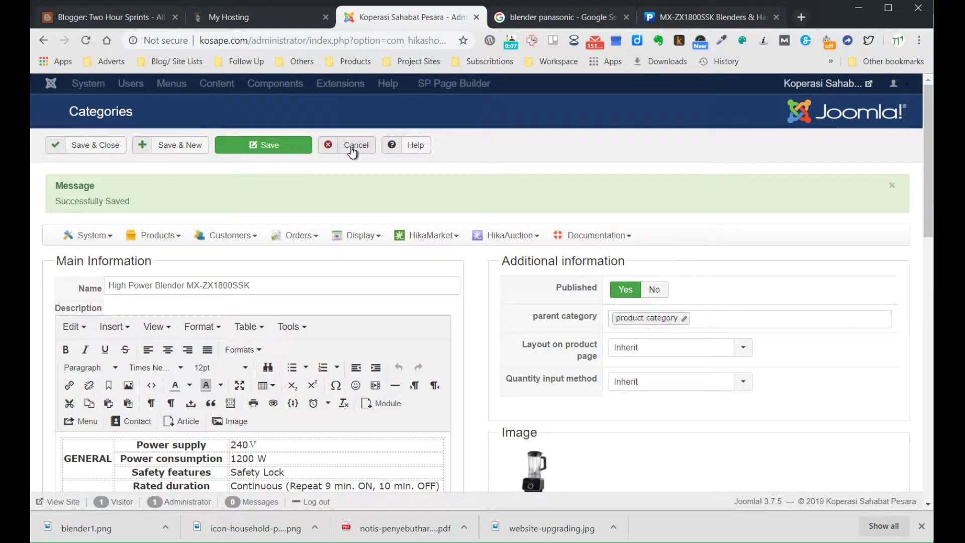
# Step: Close the High Power Blender MX-ZX1800SSK category form and start adding a new HikaShop product
pyautogui.click(353, 151)
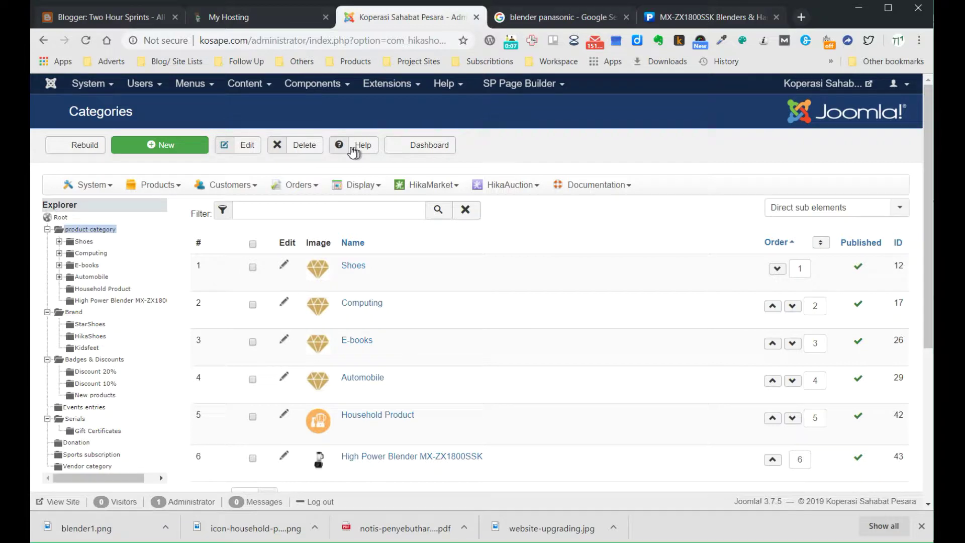
pyautogui.click(182, 185)
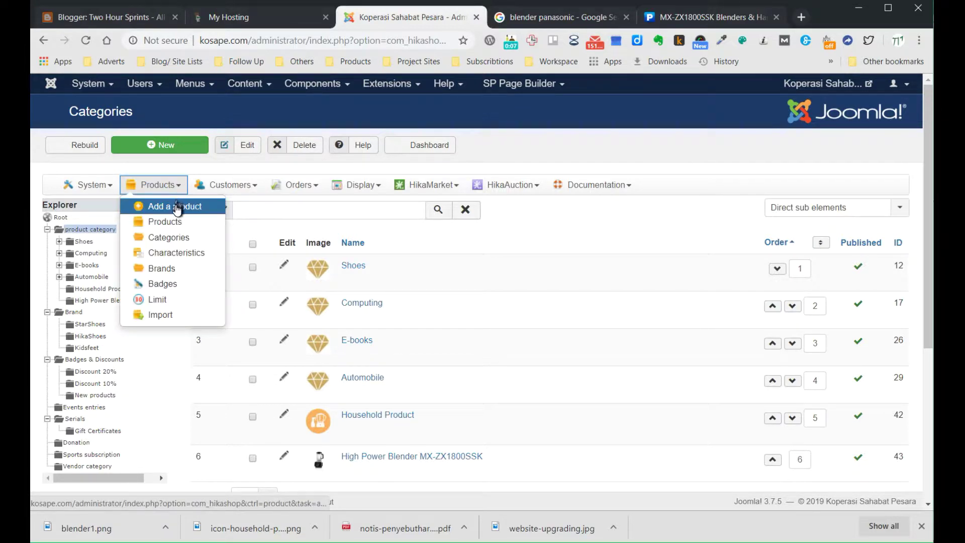
pyautogui.click(177, 208)
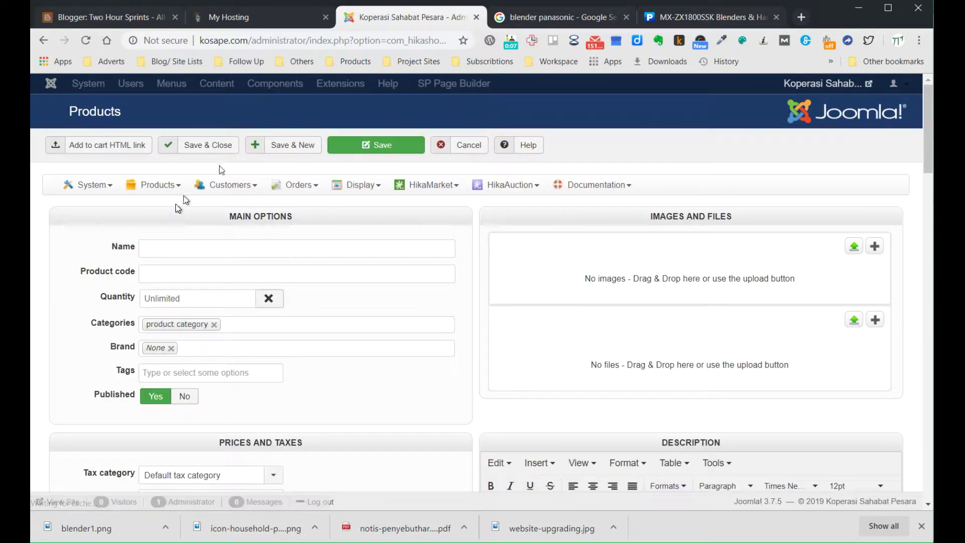
# Step: Copy the product name High Power Blender MX-ZX1800SSK from the Panasonic product page
pyautogui.click(689, 15)
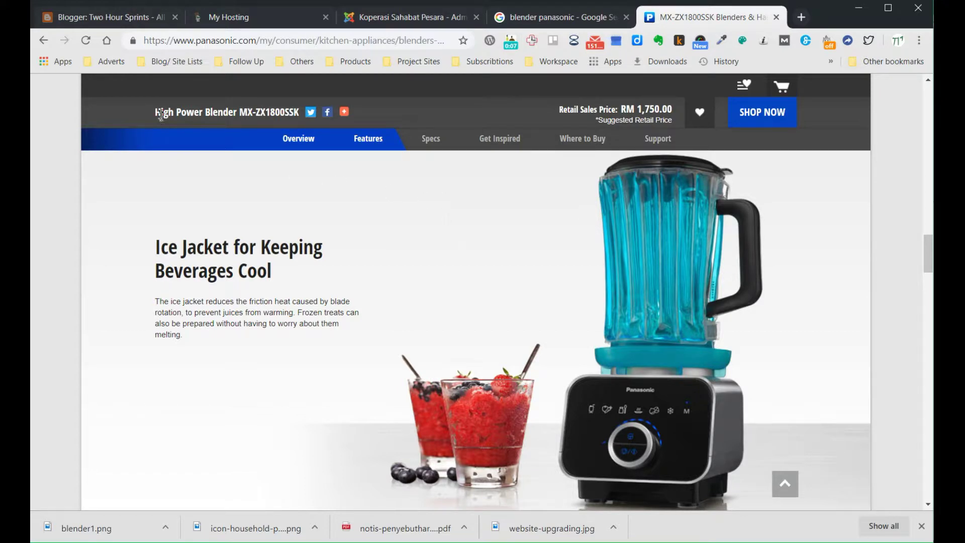
pyautogui.moveTo(156, 112); pyautogui.dragTo(289, 119)
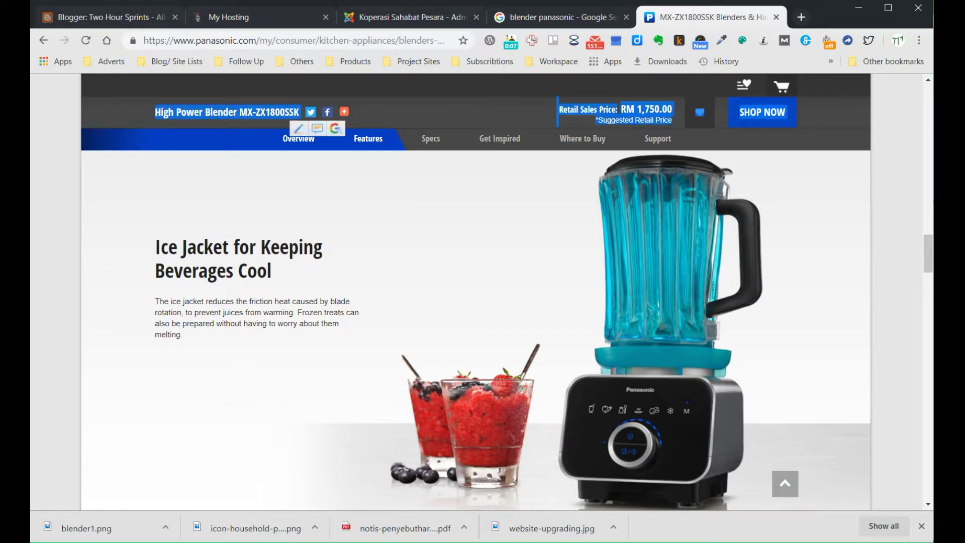
pyautogui.click(300, 113)
pyautogui.moveTo(300, 112); pyautogui.dragTo(157, 114)
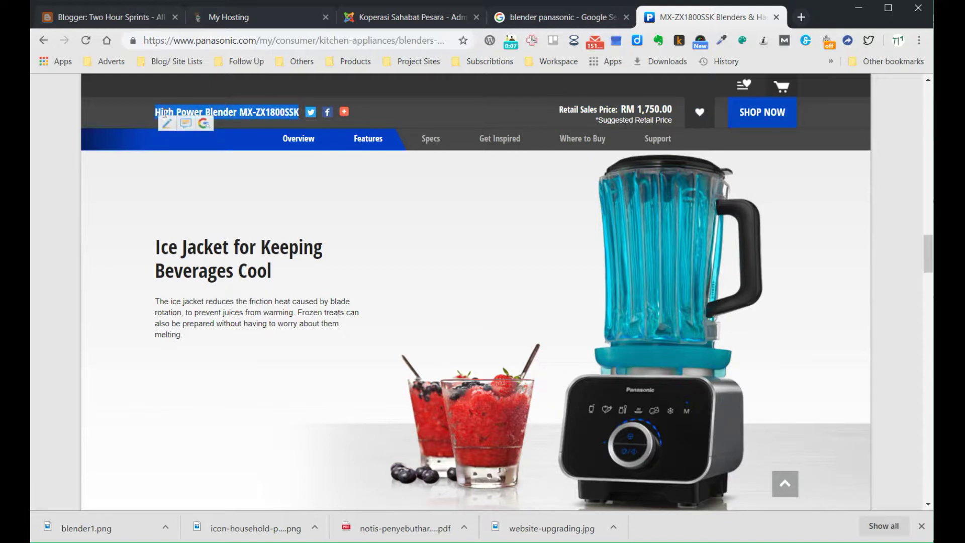
pyautogui.rightClick(165, 112)
pyautogui.click(173, 121)
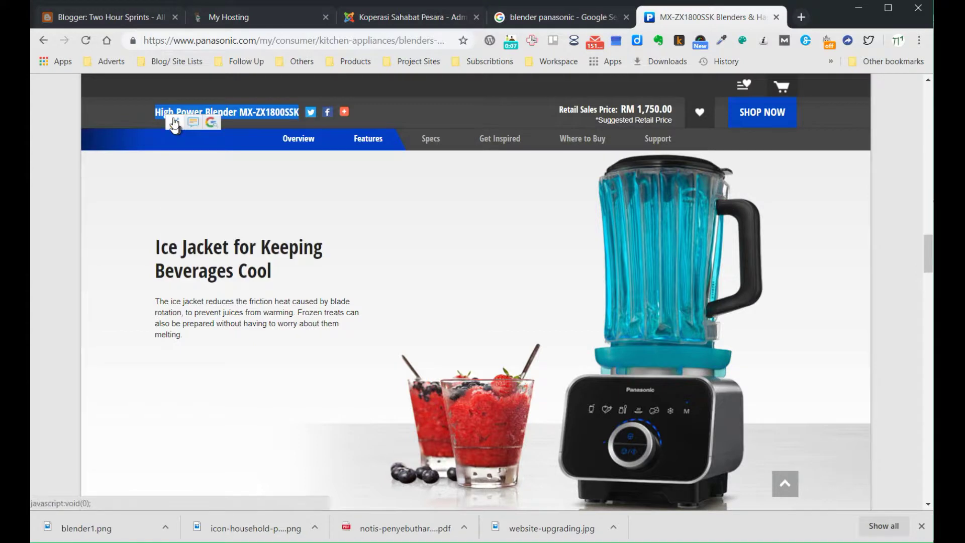
# Step: In the Joomla product form, paste the copied blender name and enter 1800SSK as product code, leaving the quantity Unlimited
pyautogui.click(370, 17)
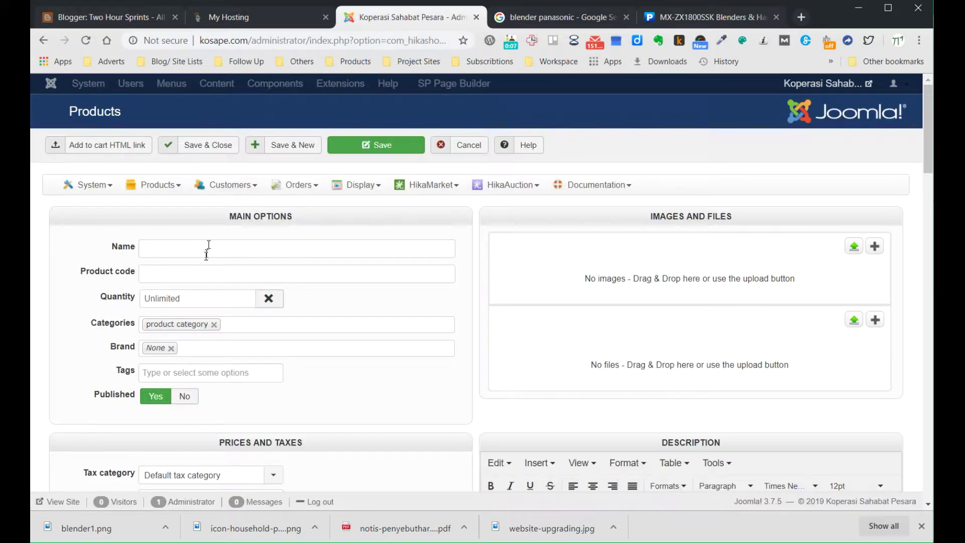
pyautogui.click(206, 251)
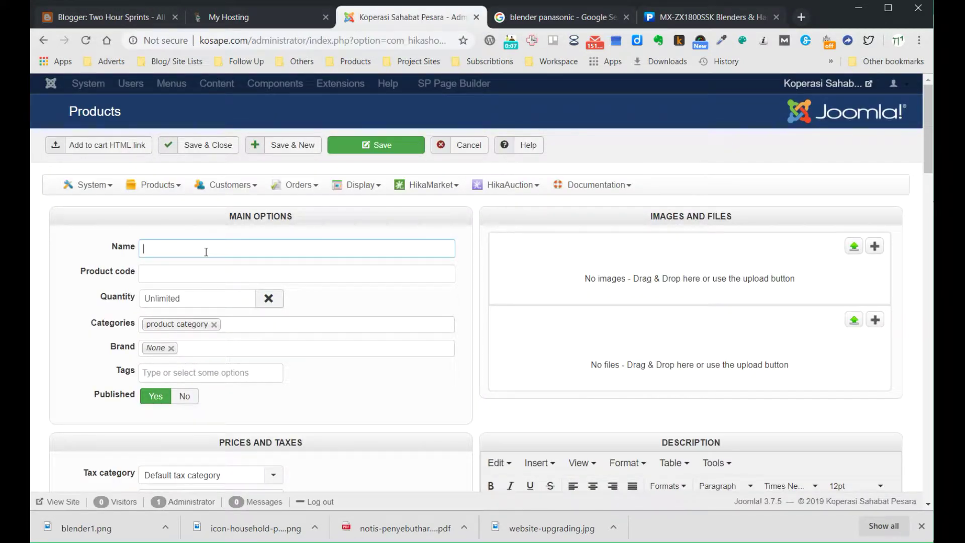
pyautogui.hotkey('ctrl', 'v')
pyautogui.click(210, 271)
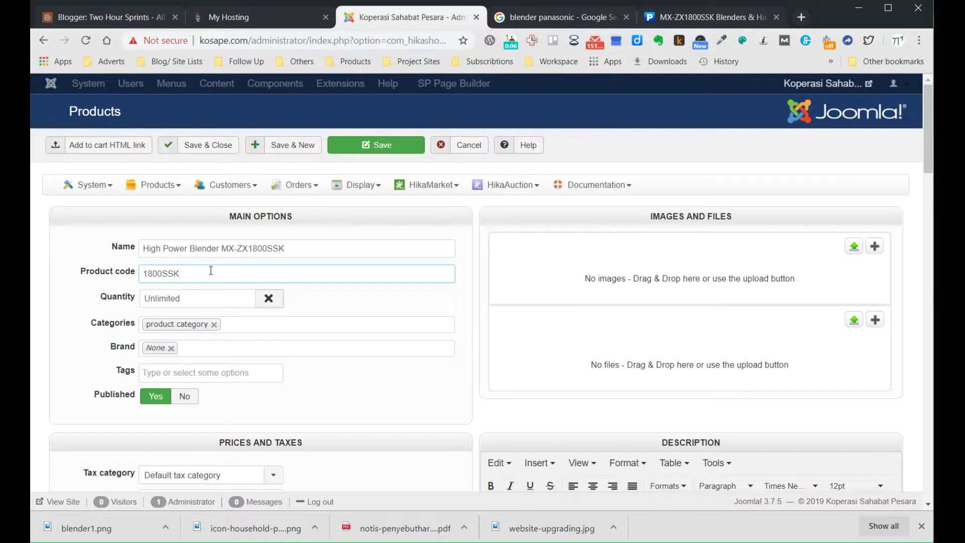
pyautogui.click(190, 298)
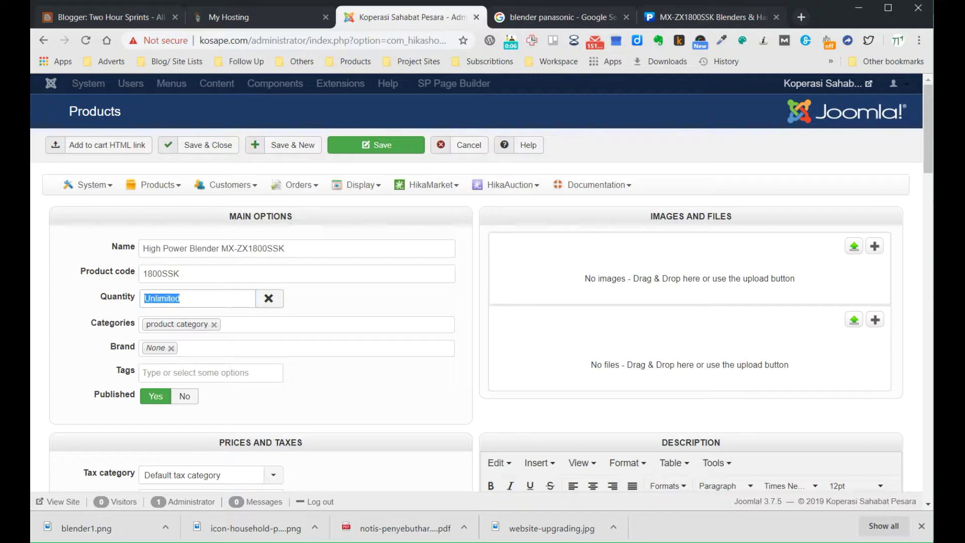
# Step: Assign the blender product to the Household Product category and remove the default product category
pyautogui.click(227, 325)
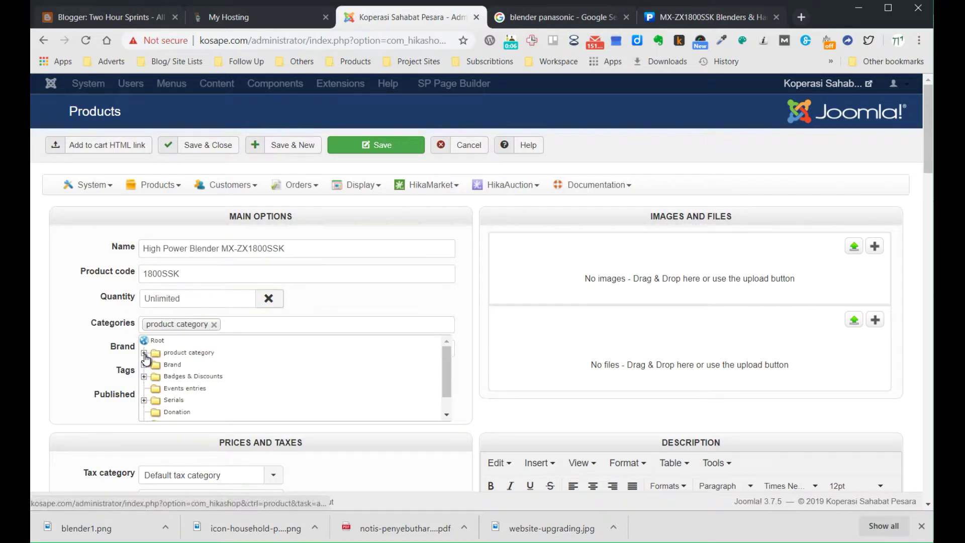
pyautogui.click(144, 353)
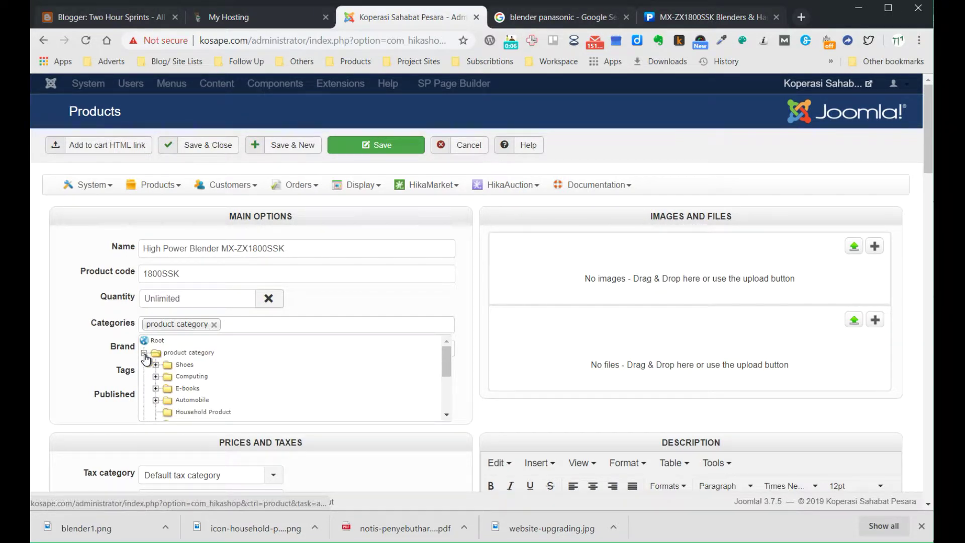
pyautogui.click(182, 413)
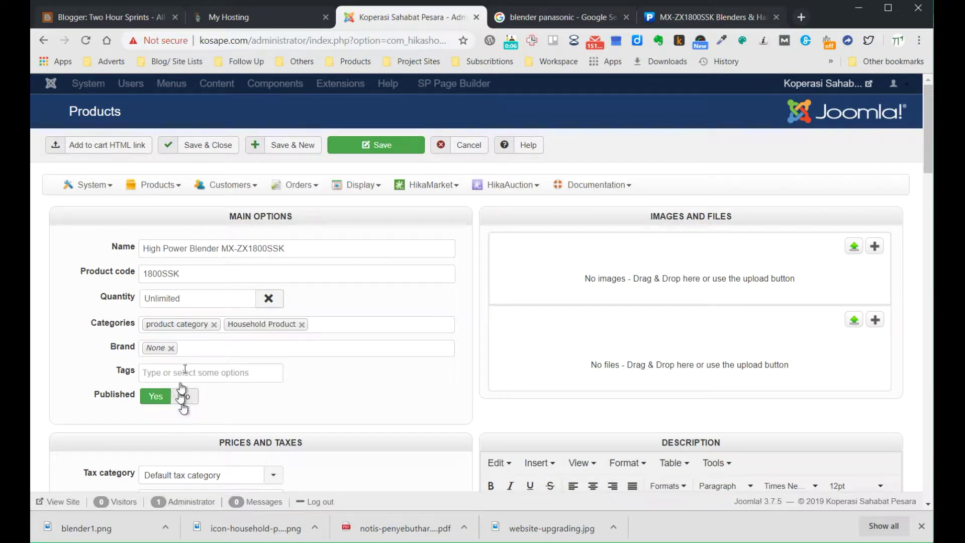
pyautogui.click(214, 324)
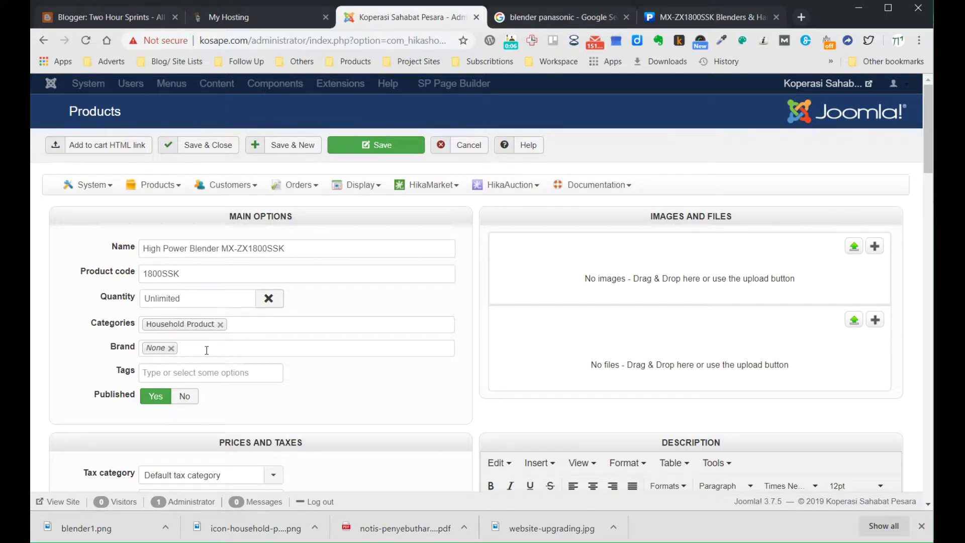
# Step: Add the tags kitchen and blender to the High Power Blender product
pyautogui.click(203, 373)
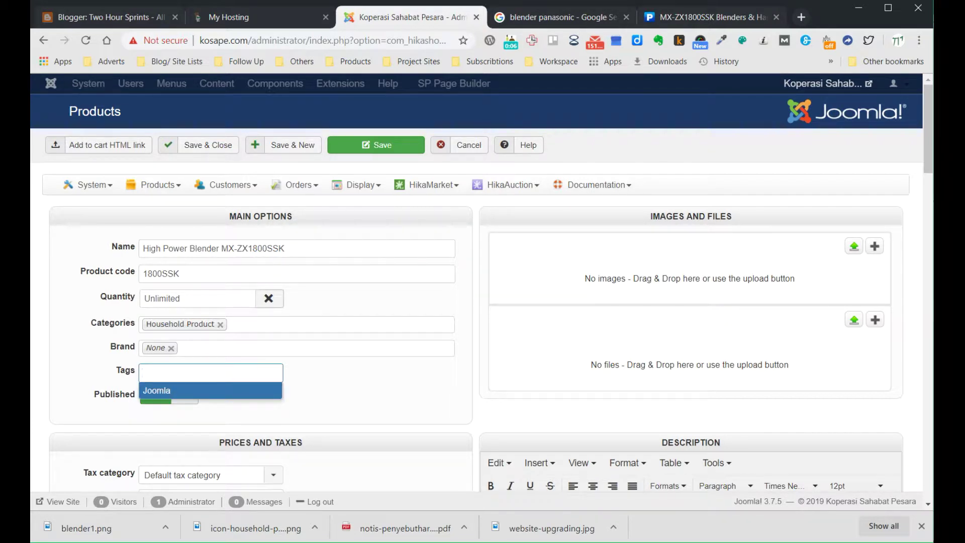
pyautogui.write('kitchen')
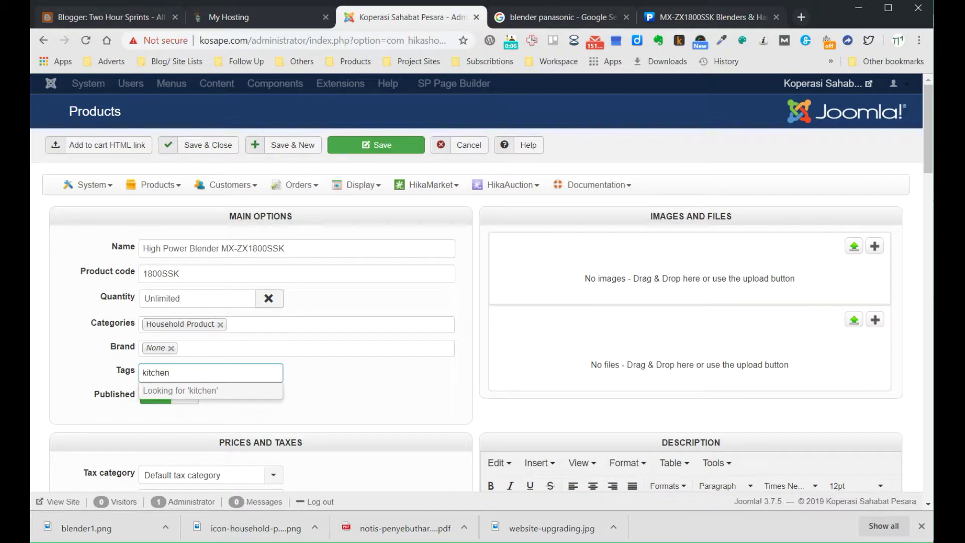
pyautogui.write(', ')
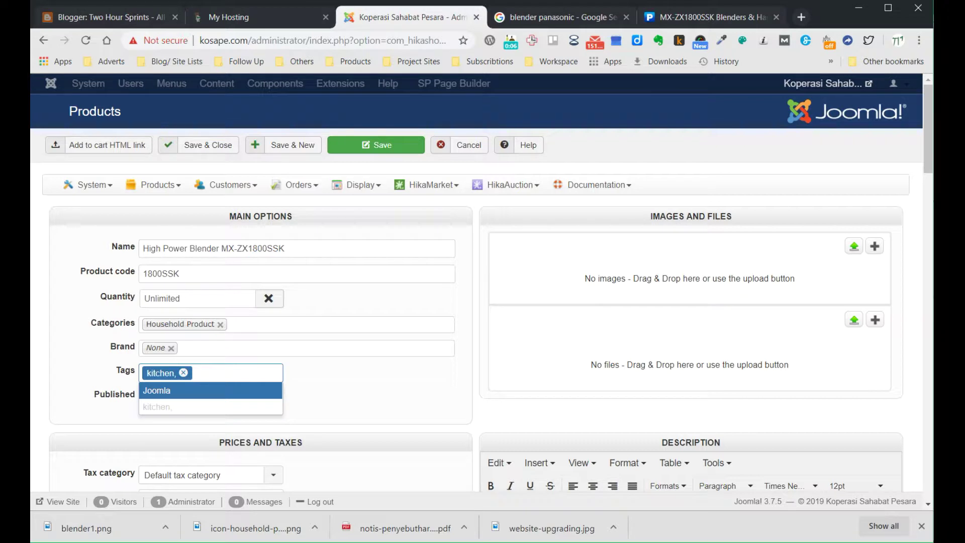
pyautogui.write('food')
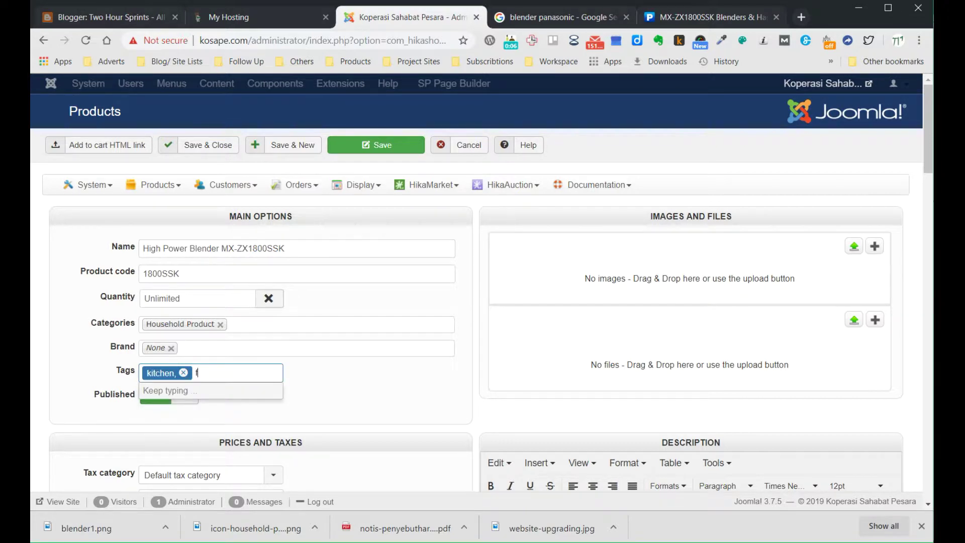
pyautogui.press('BackSpace')
pyautogui.press('BackSpace')
pyautogui.press('BackSpace')
pyautogui.write('blender')
pyautogui.press('Return')
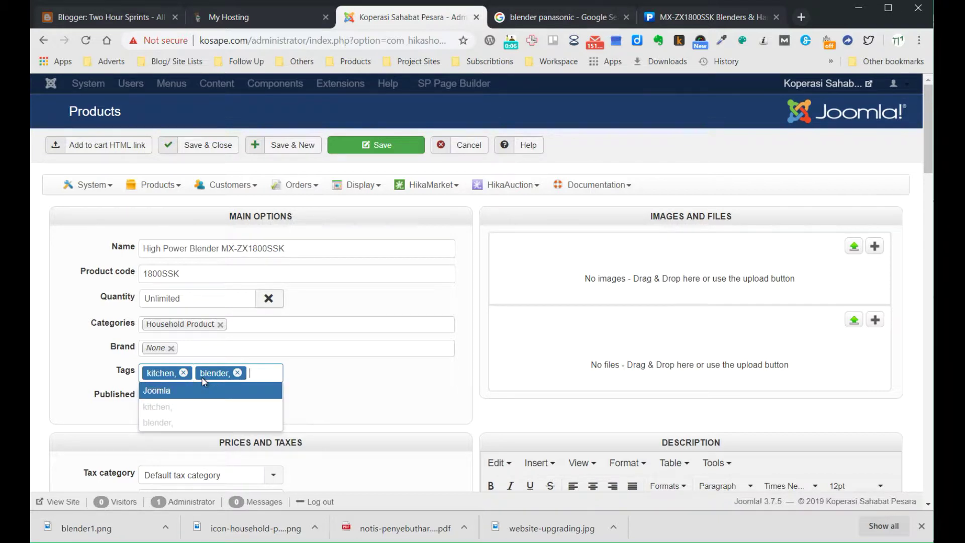
pyautogui.click(321, 382)
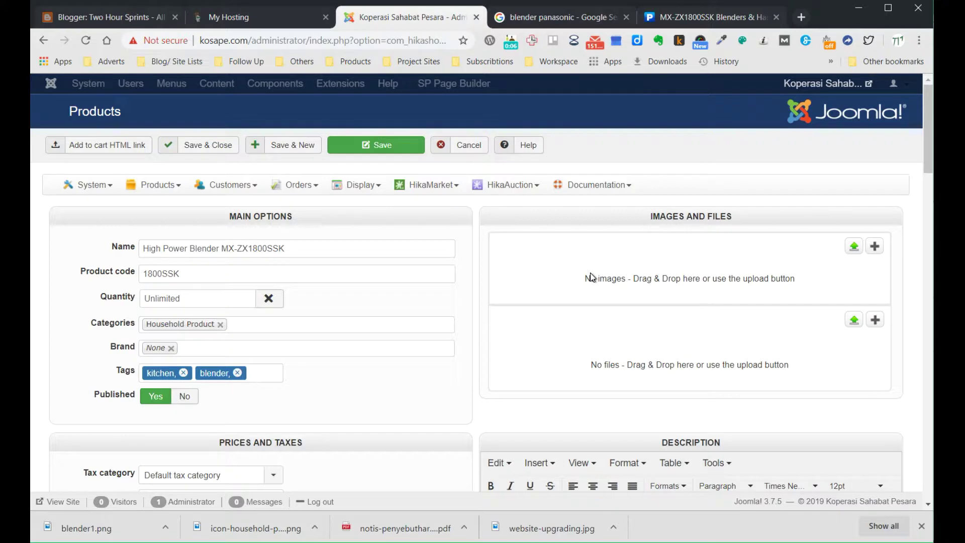
# Step: Upload blender1.png and blender2.PNG from the Desktop as product images and place the blue blender picture first as main image
pyautogui.click(855, 246)
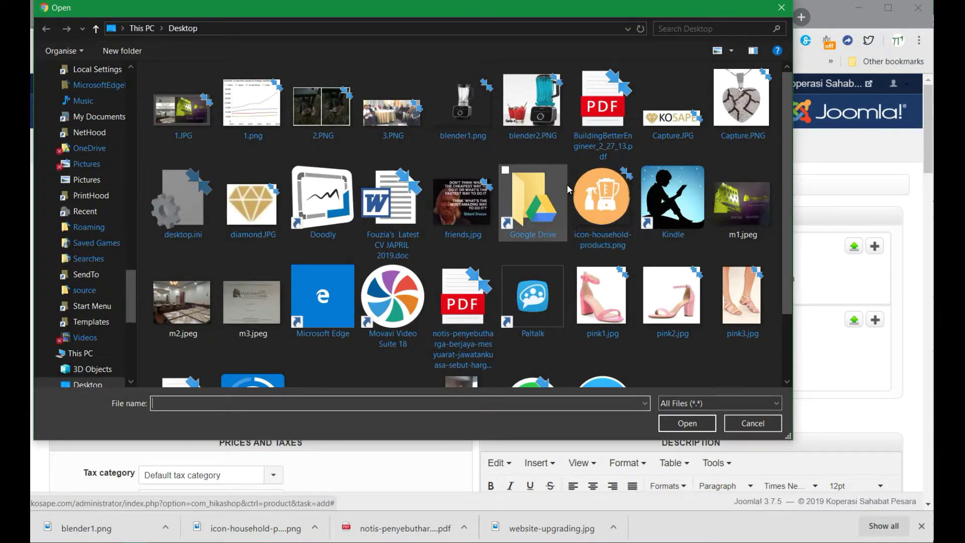
pyautogui.click(437, 75)
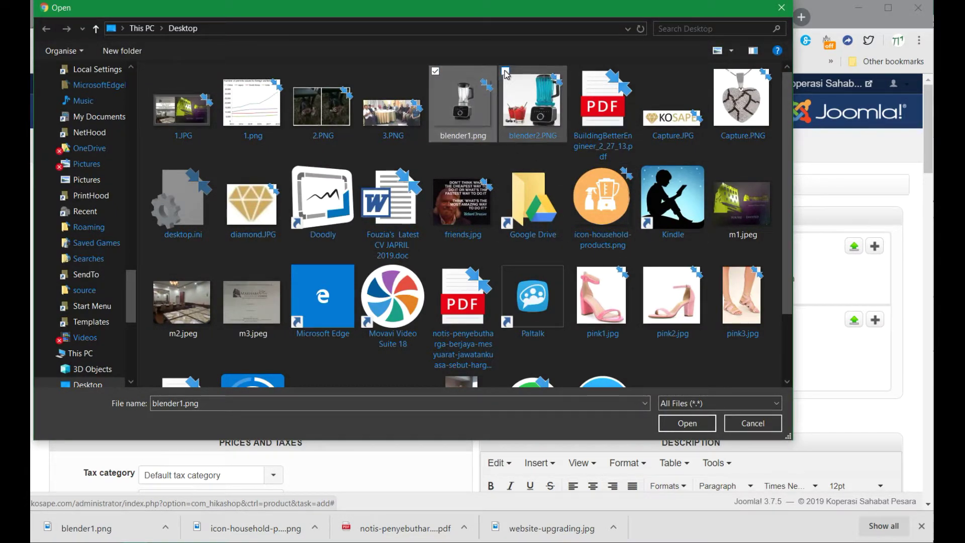
pyautogui.click(506, 74)
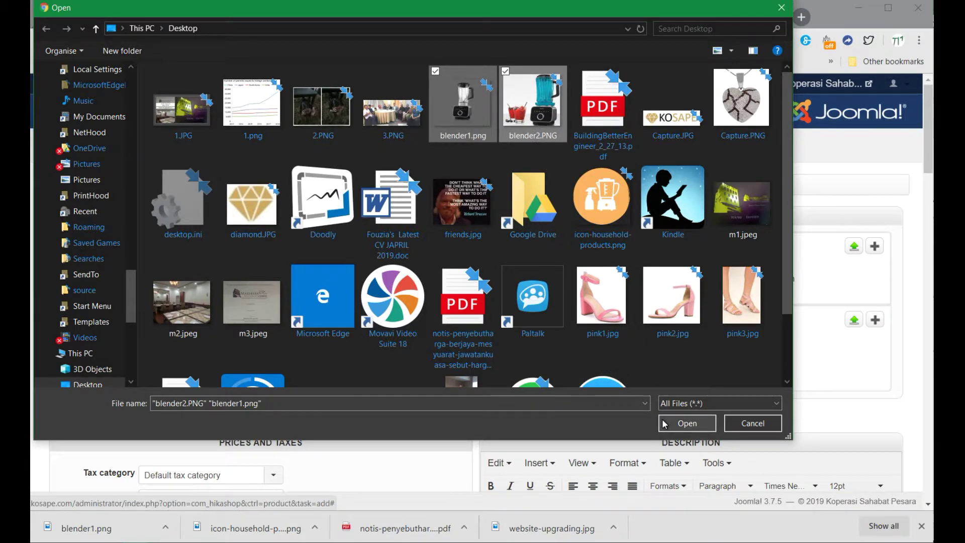
pyautogui.click(687, 423)
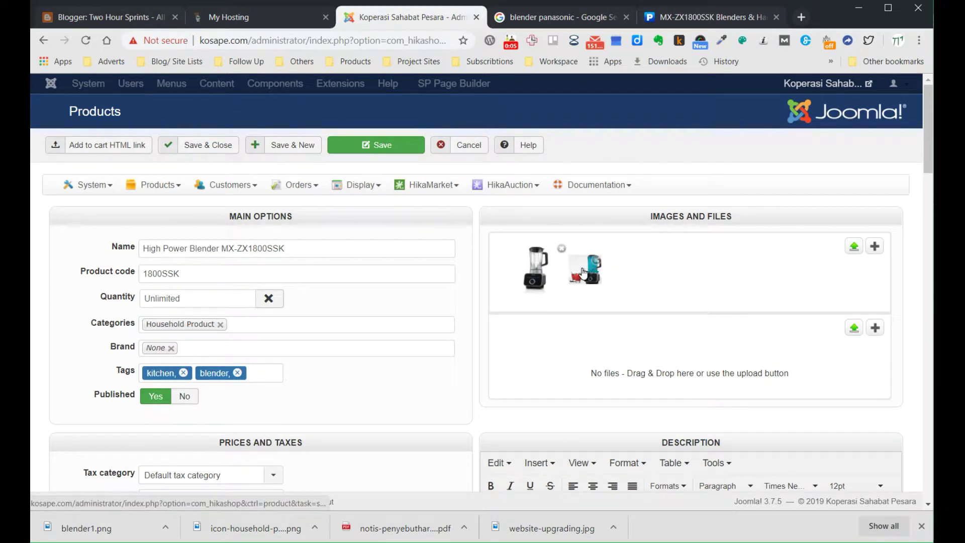
pyautogui.moveTo(583, 273); pyautogui.dragTo(525, 270)
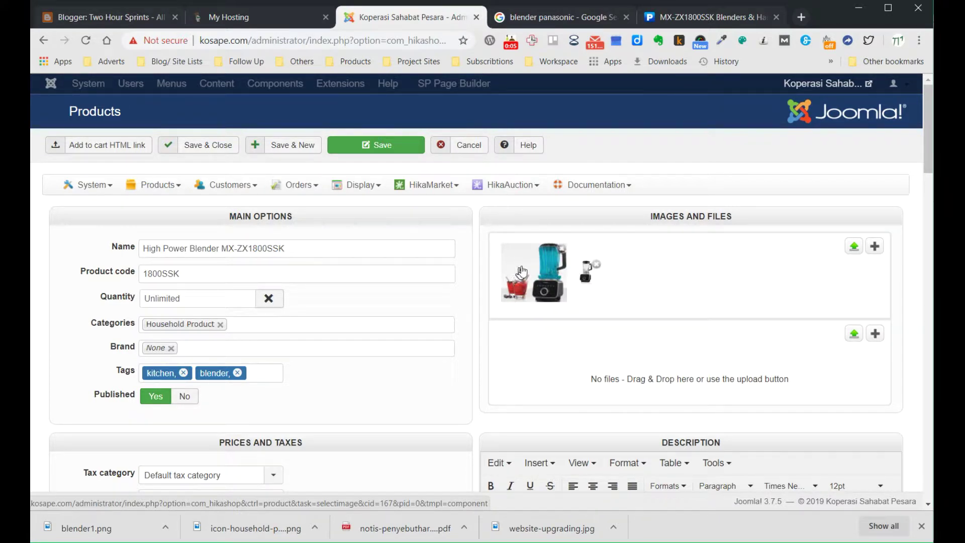
# Step: Check the Panasonic product page briefly, then attach BuildingBetterEngineer_2_27_13.pdf from the Desktop as a file of the blender product
pyautogui.scroll(-1, 428, 358)
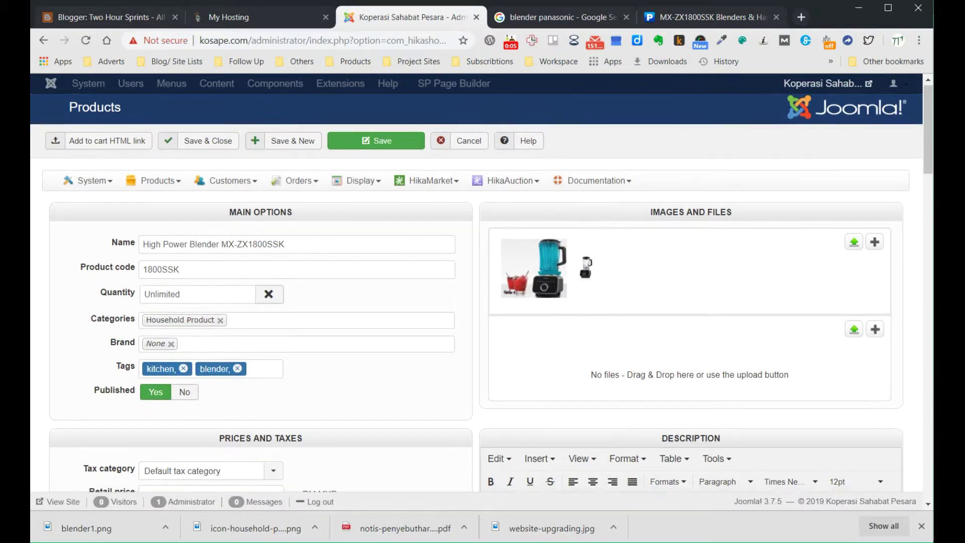
pyautogui.scroll(-1, 429, 358)
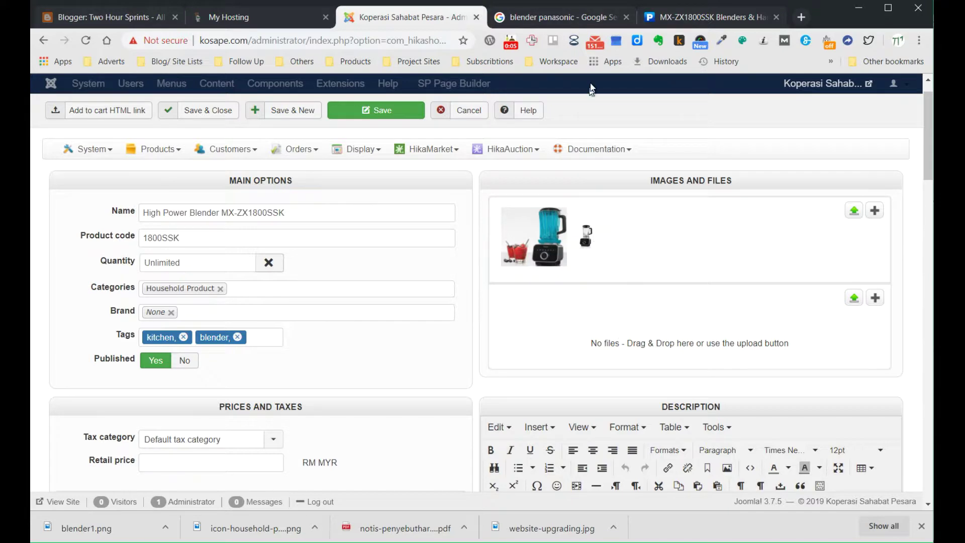
pyautogui.click(689, 18)
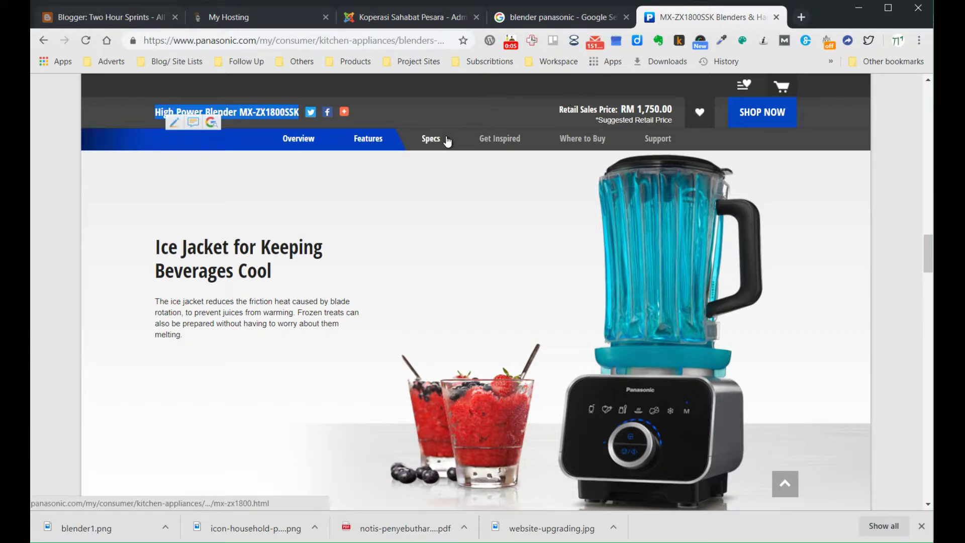
pyautogui.click(416, 16)
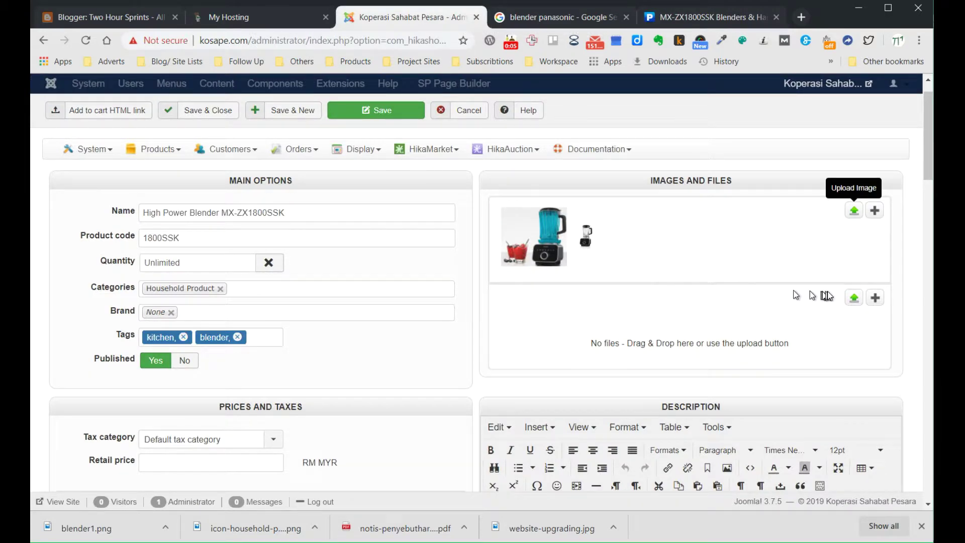
pyautogui.click(854, 298)
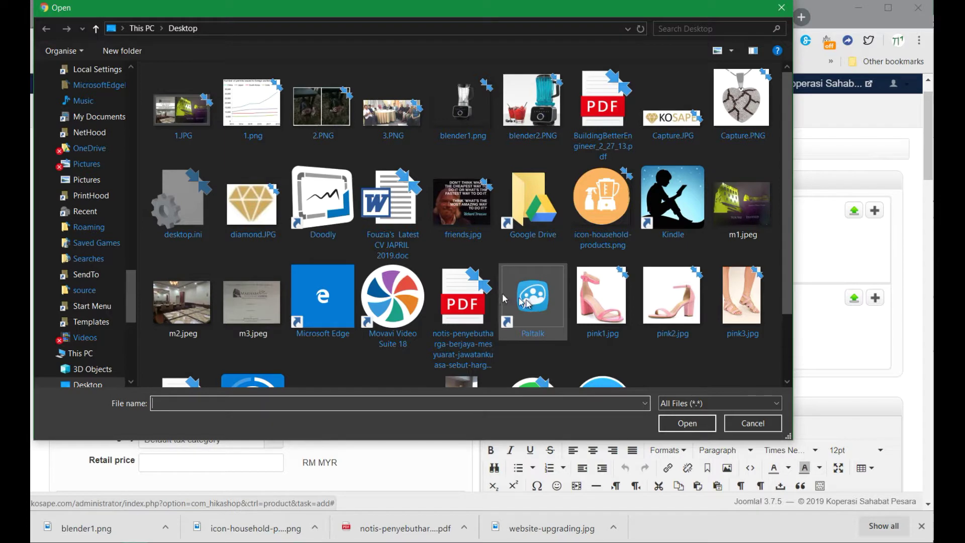
pyautogui.click(406, 203)
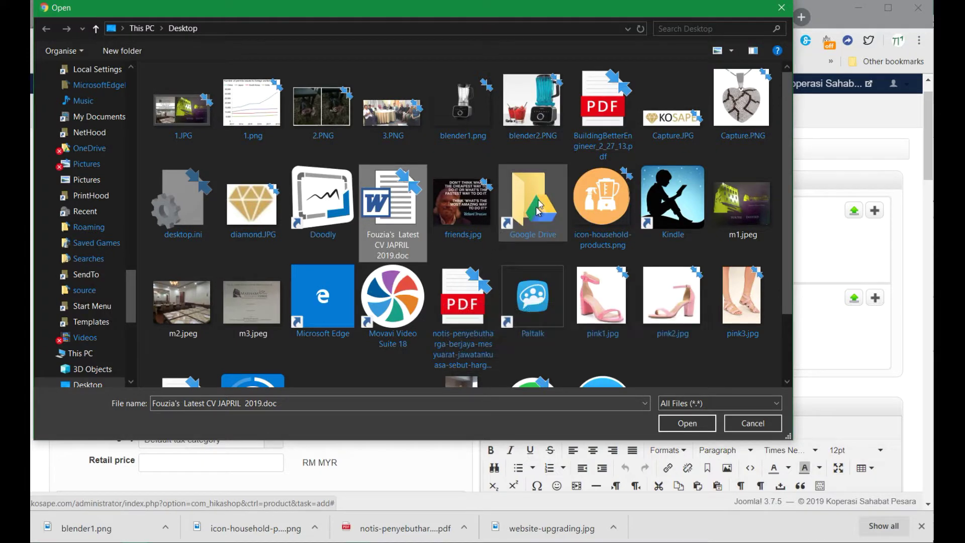
pyautogui.click(589, 137)
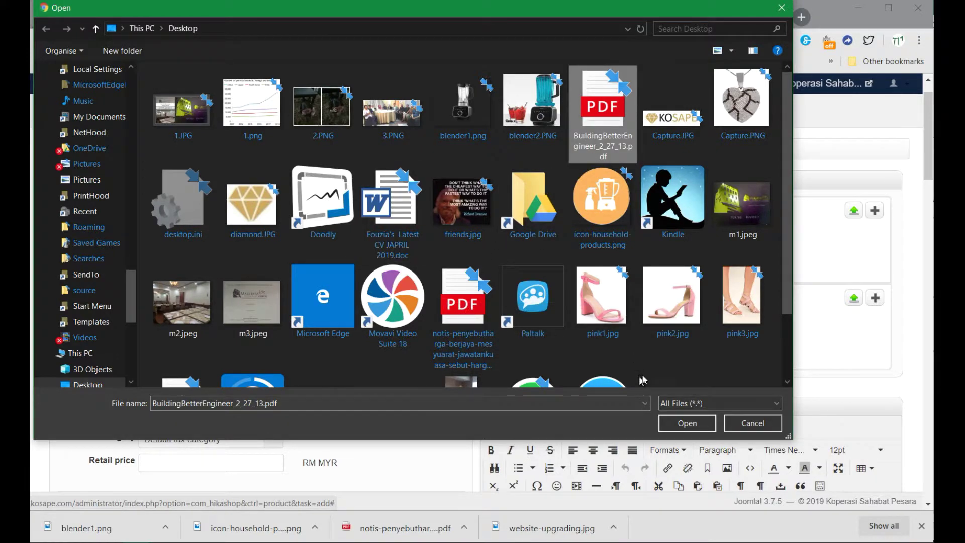
pyautogui.click(684, 427)
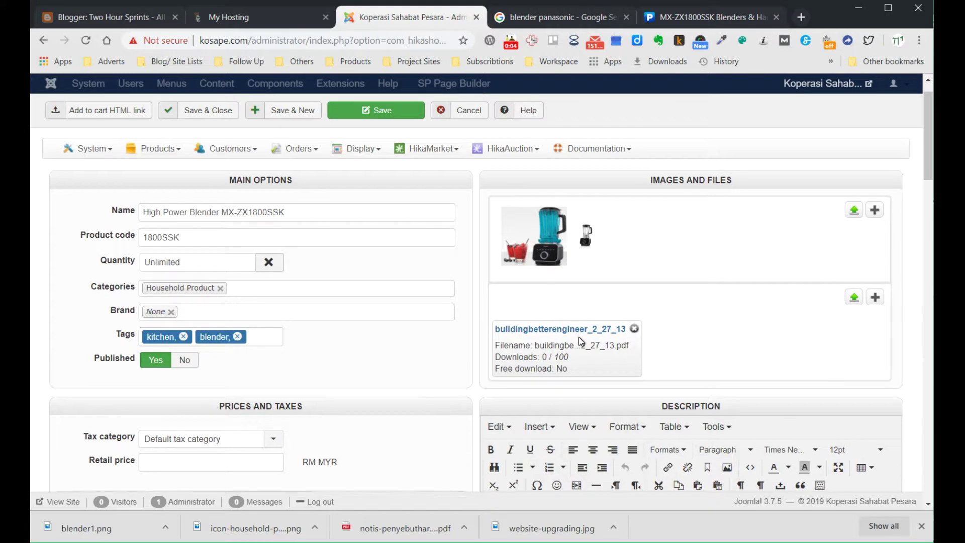
# Step: Set the blender product's tax category to None
pyautogui.scroll(-4, 578, 337)
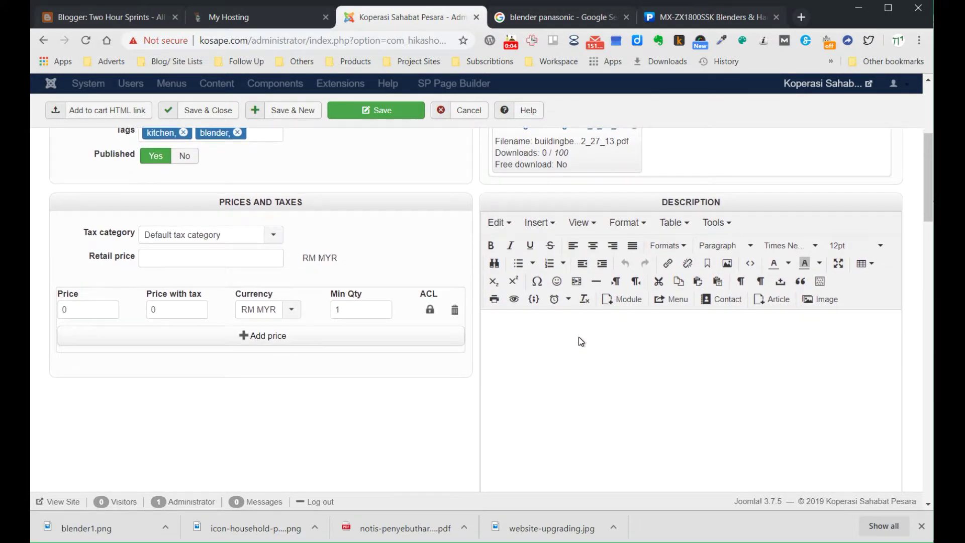
pyautogui.scroll(-1, 578, 337)
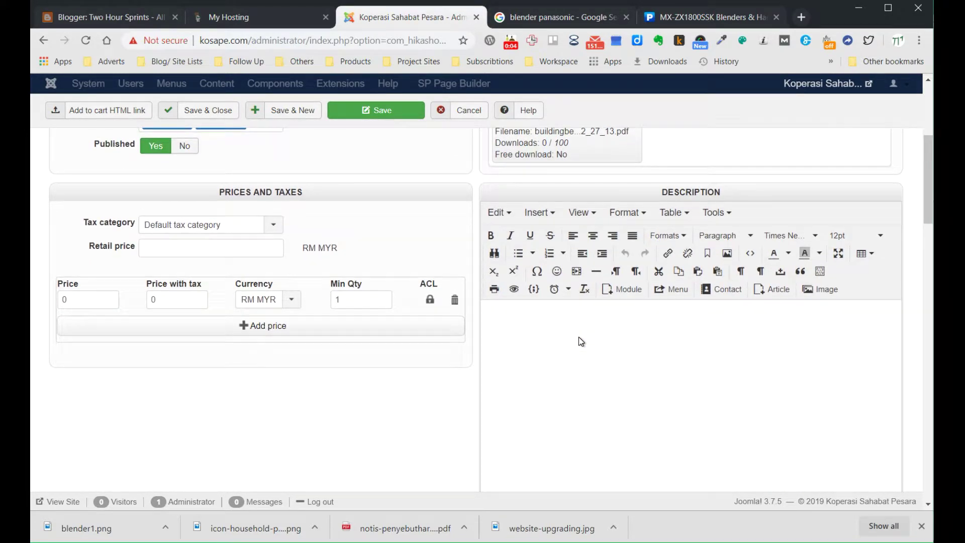
pyautogui.click(281, 229)
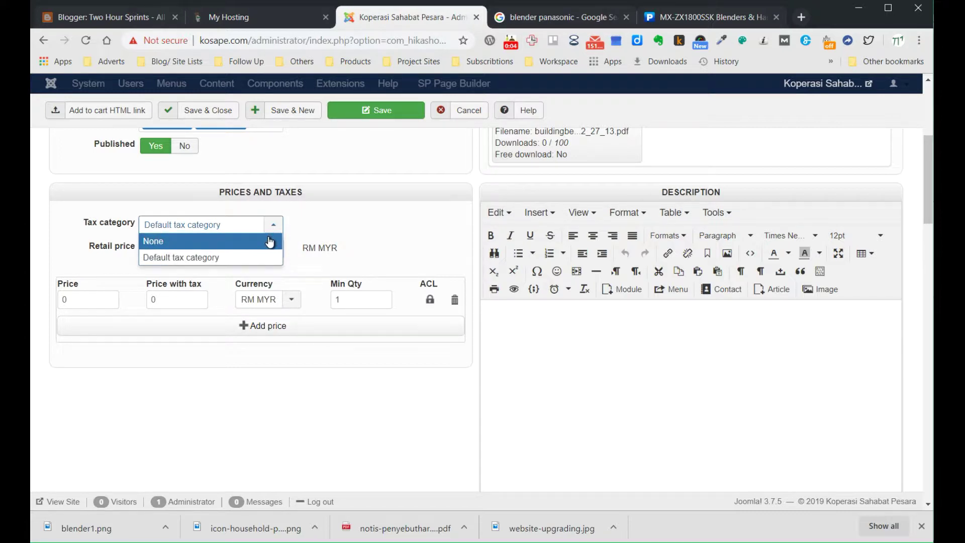
pyautogui.click(270, 241)
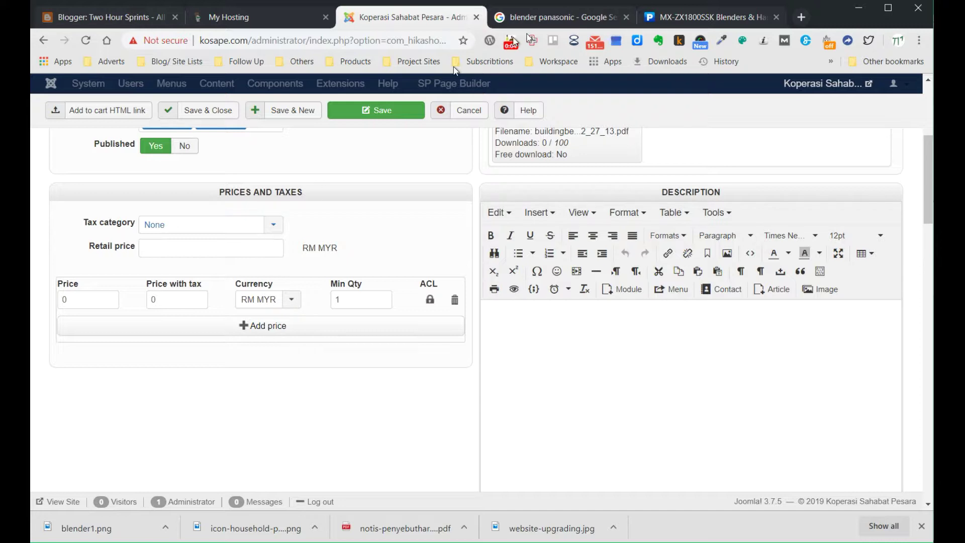
# Step: Look up the retail sales price on the Panasonic page and enter 1750 as the product's retail price in the Joomla form
pyautogui.click(671, 19)
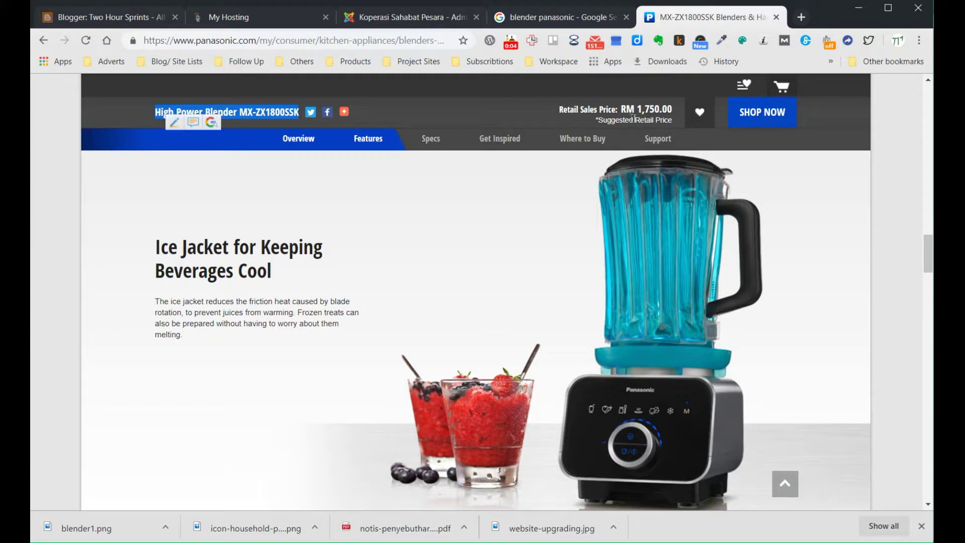
pyautogui.click(393, 17)
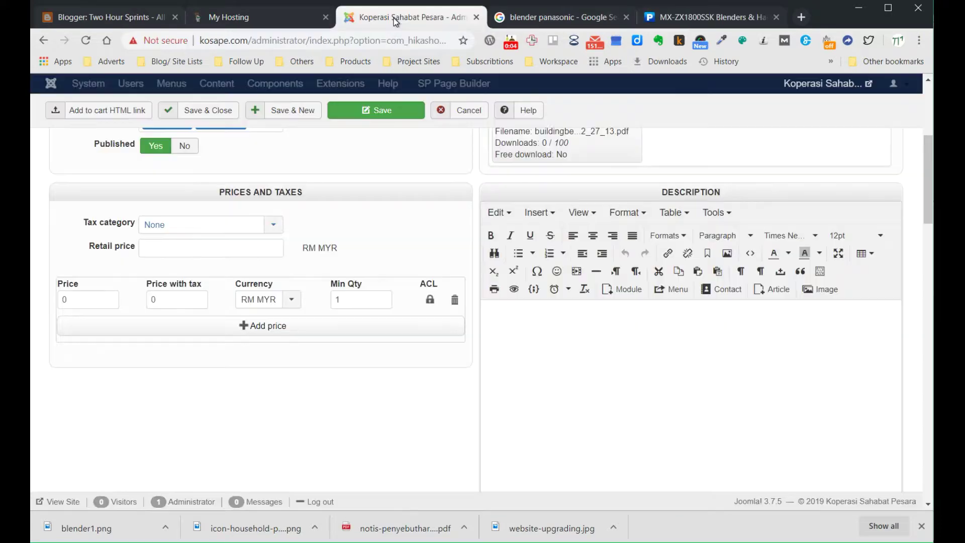
pyautogui.click(173, 251)
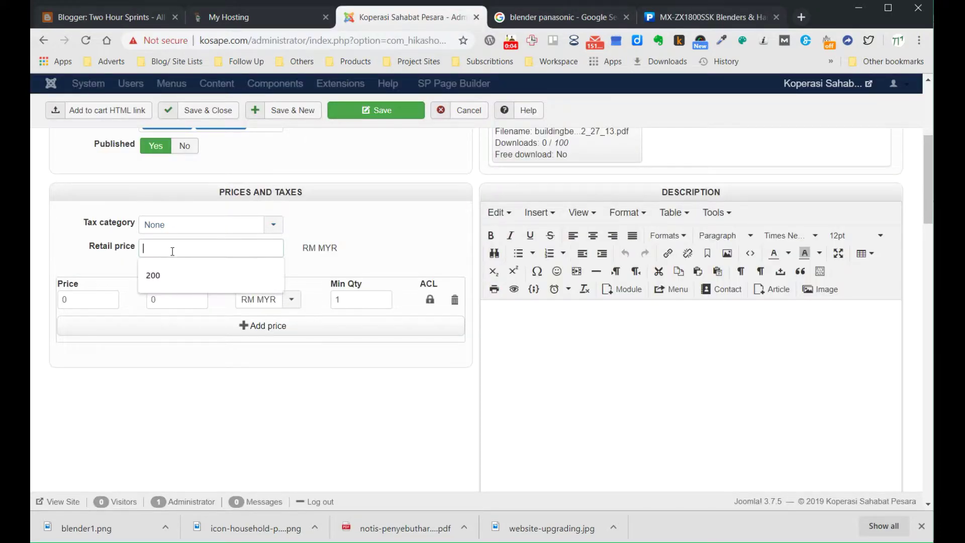
pyautogui.write('1750')
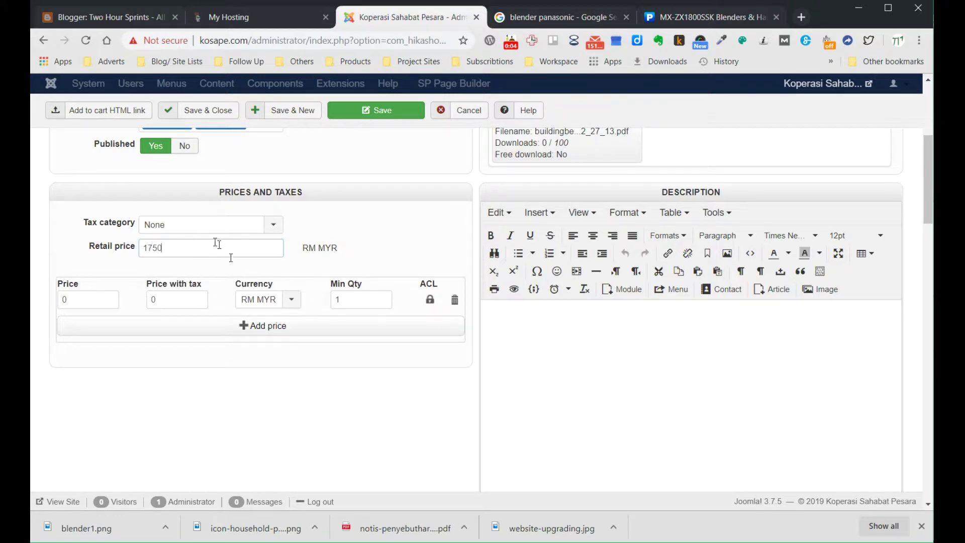
pyautogui.click(355, 256)
# Step: Set the first price row to 1700, keeping its minimum quantity of 1
pyautogui.doubleClick(65, 299)
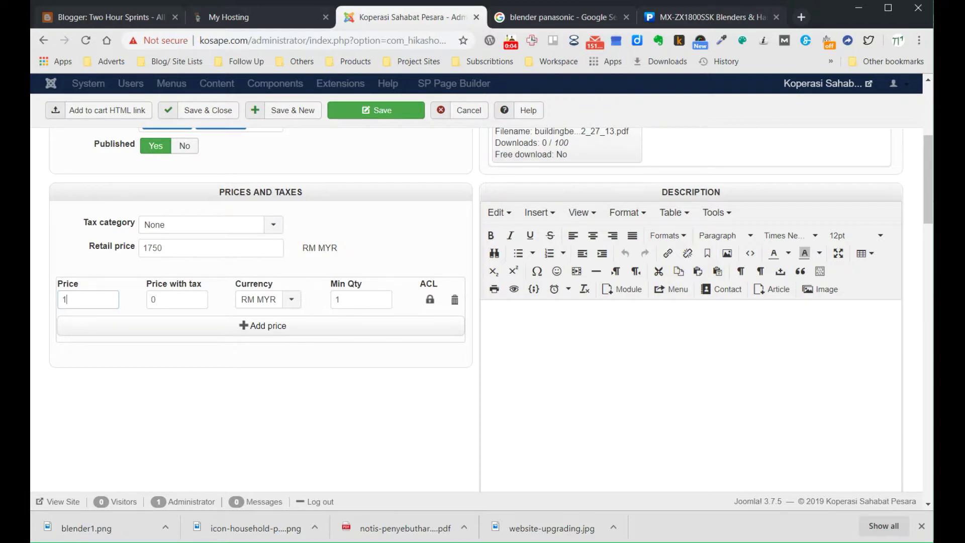
pyautogui.write('1700')
pyautogui.click(357, 300)
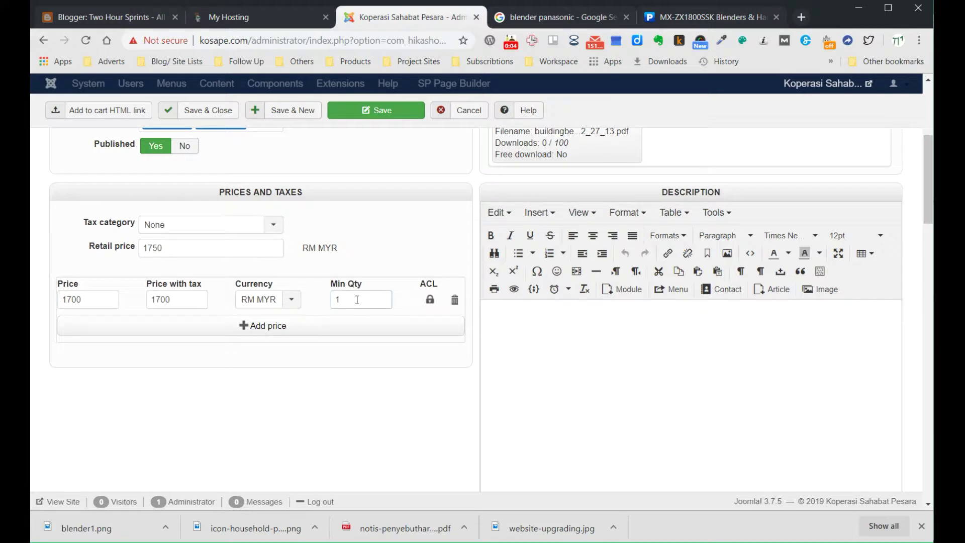
# Step: Add a second price row with a price of 1600 for a minimum quantity of 6
pyautogui.click(246, 328)
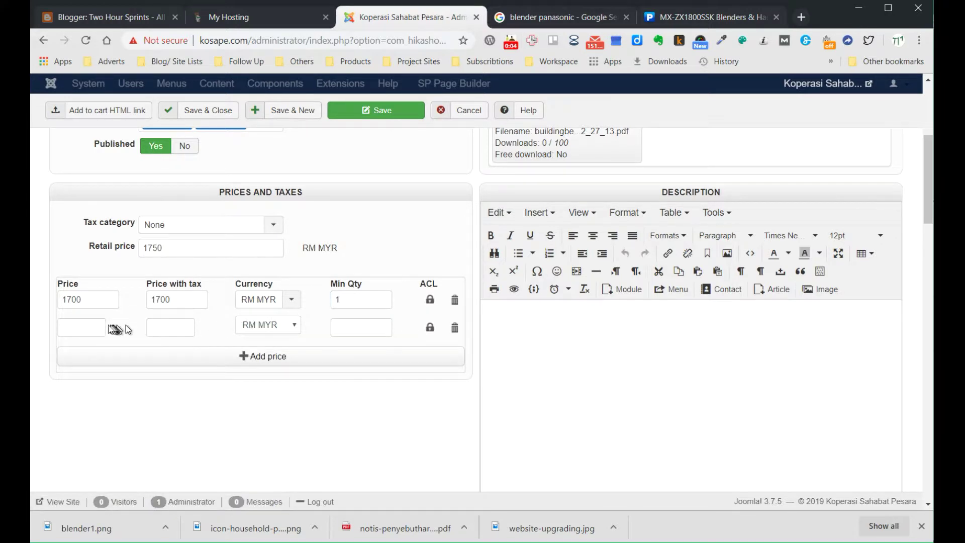
pyautogui.click(101, 326)
pyautogui.write('1600')
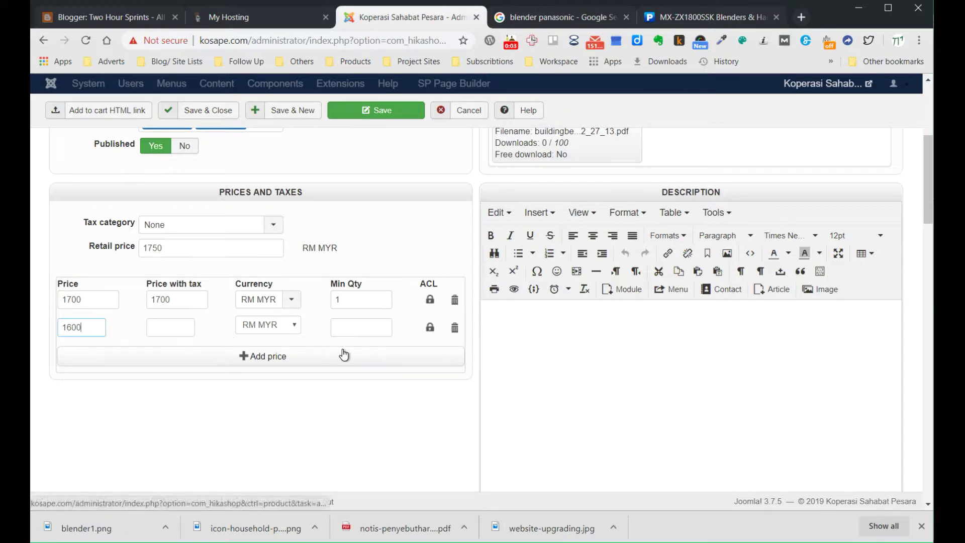
pyautogui.click(358, 328)
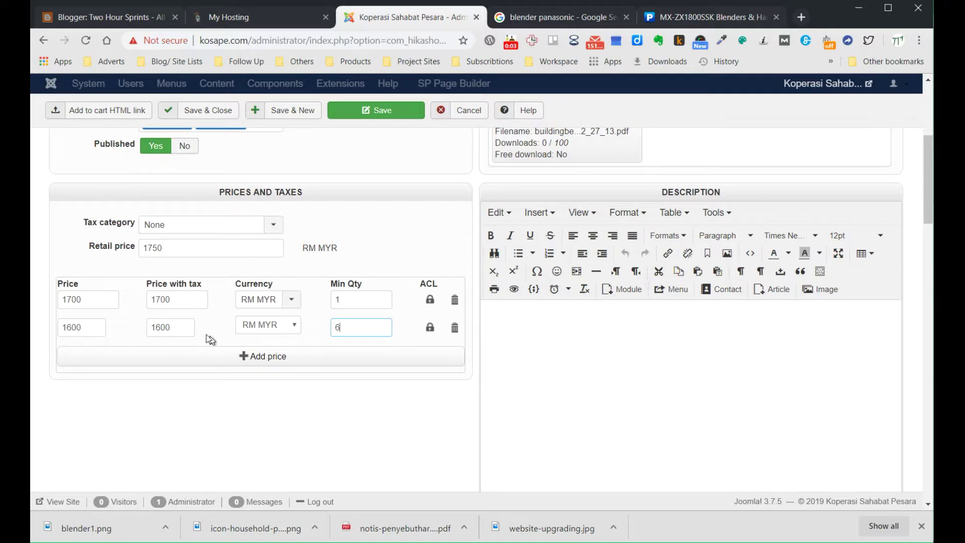
pyautogui.click(183, 327)
# Step: Add a third price row with a price of 1500 for a minimum quantity of 12
pyautogui.click(258, 357)
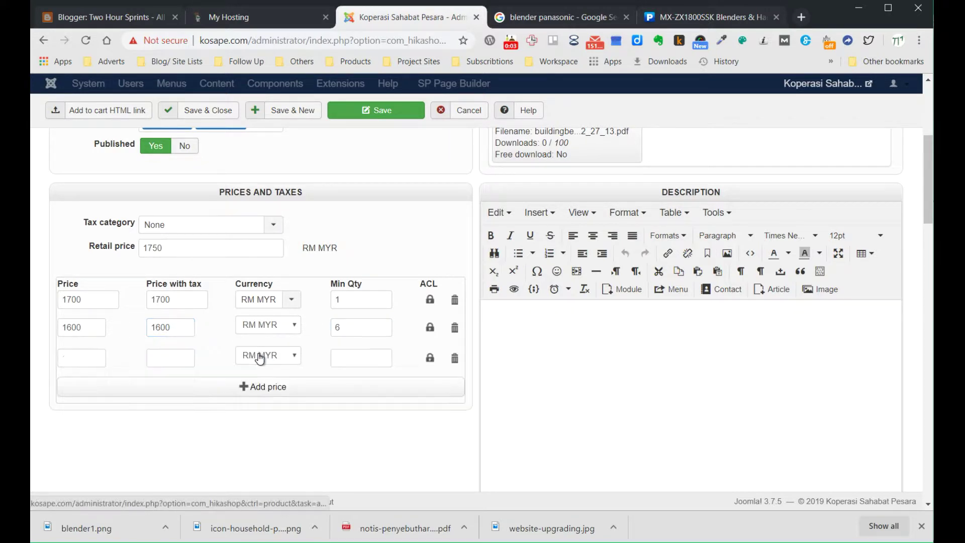
pyautogui.click(99, 361)
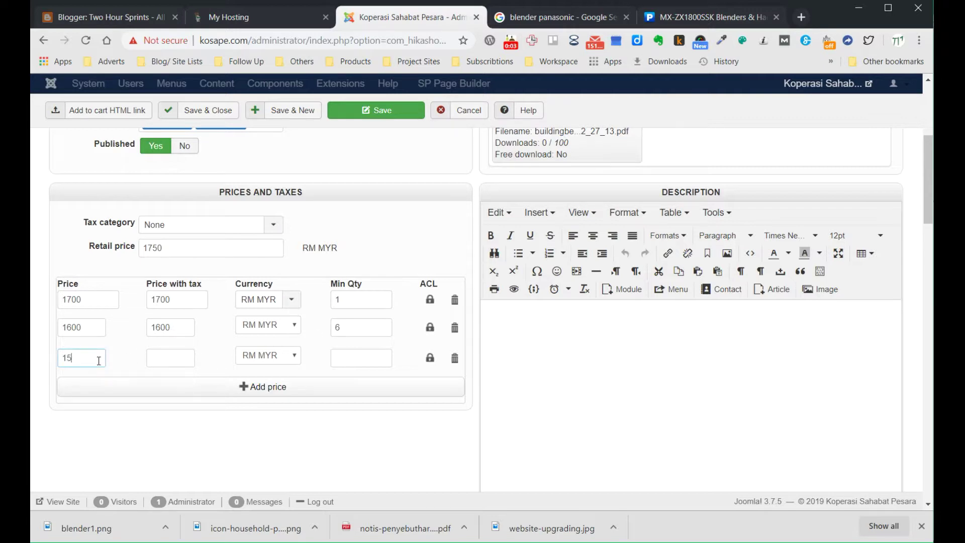
pyautogui.click(341, 357)
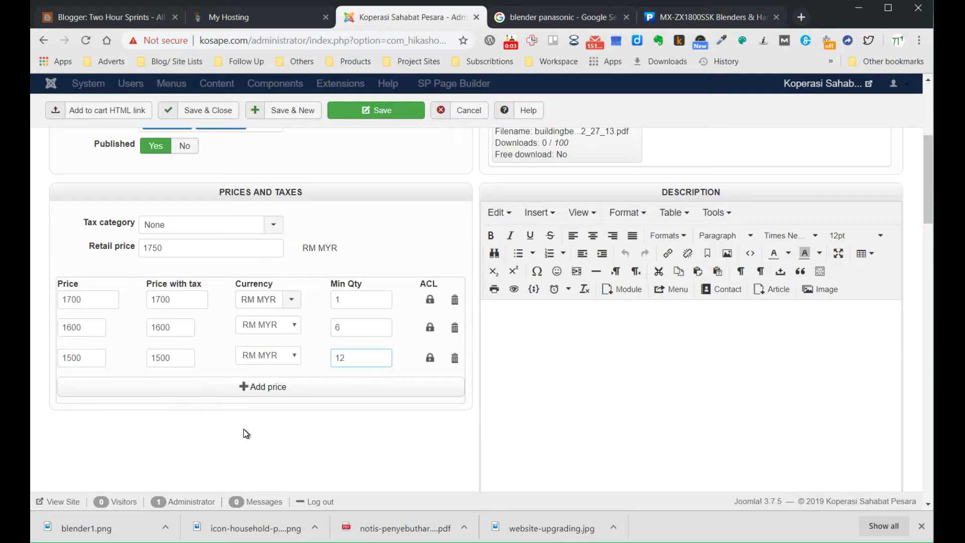
# Step: Write "This is a very good blender." as the product description
pyautogui.click(501, 405)
pyautogui.write('This is')
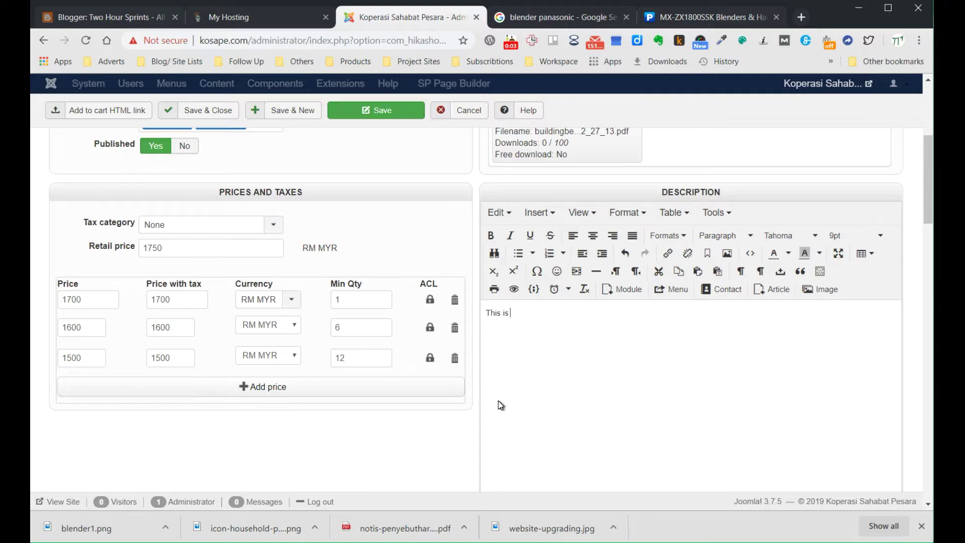
pyautogui.write(' a very good blender.')
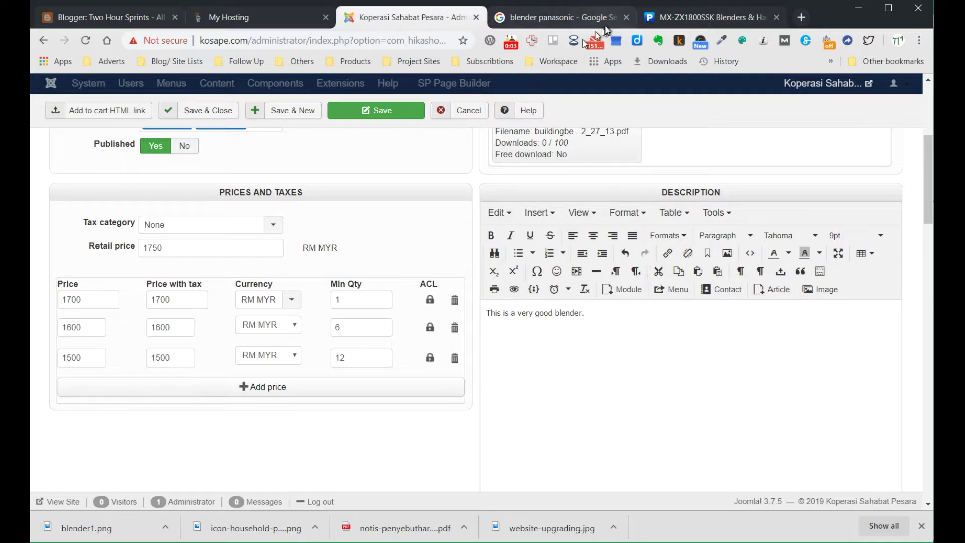
# Step: Find the introduction video for the High Power Blender MX-ZX1800 on the Panasonic page and open it on YouTube
pyautogui.click(657, 17)
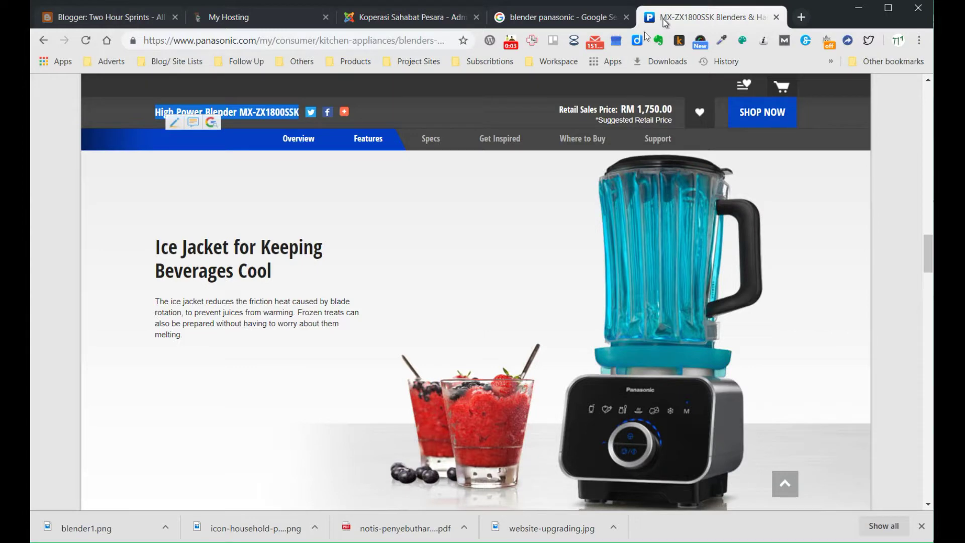
pyautogui.scroll(-10, 436, 246)
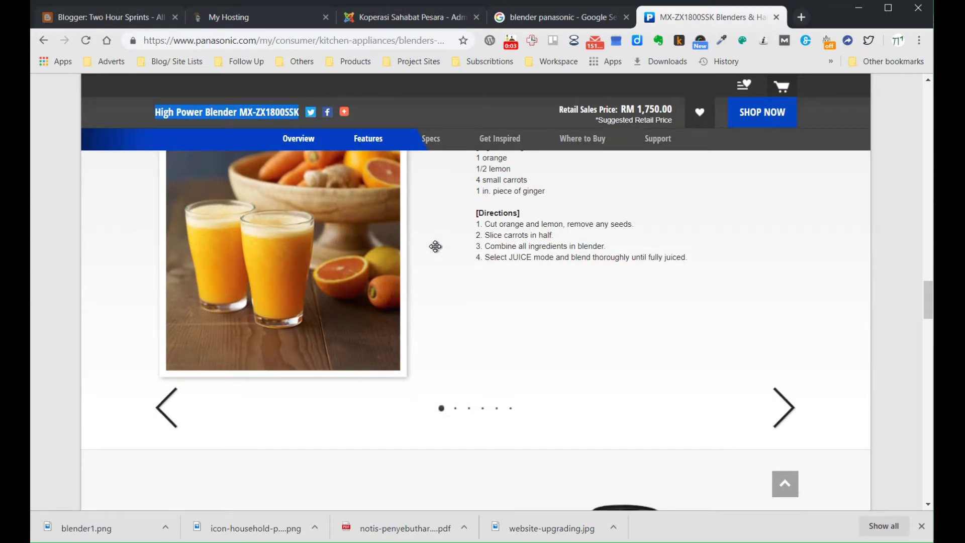
pyautogui.scroll(-5, 438, 251)
pyautogui.scroll(-5, 437, 251)
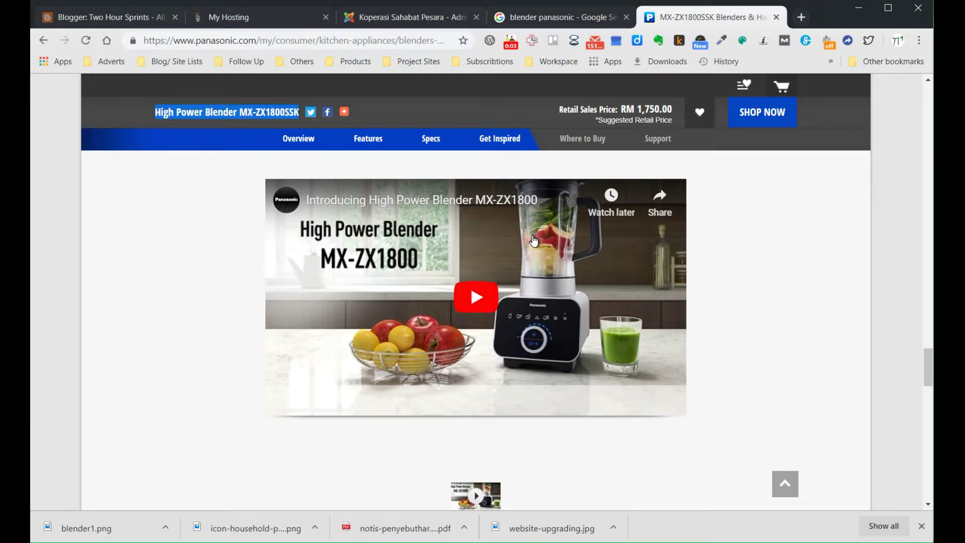
pyautogui.click(485, 298)
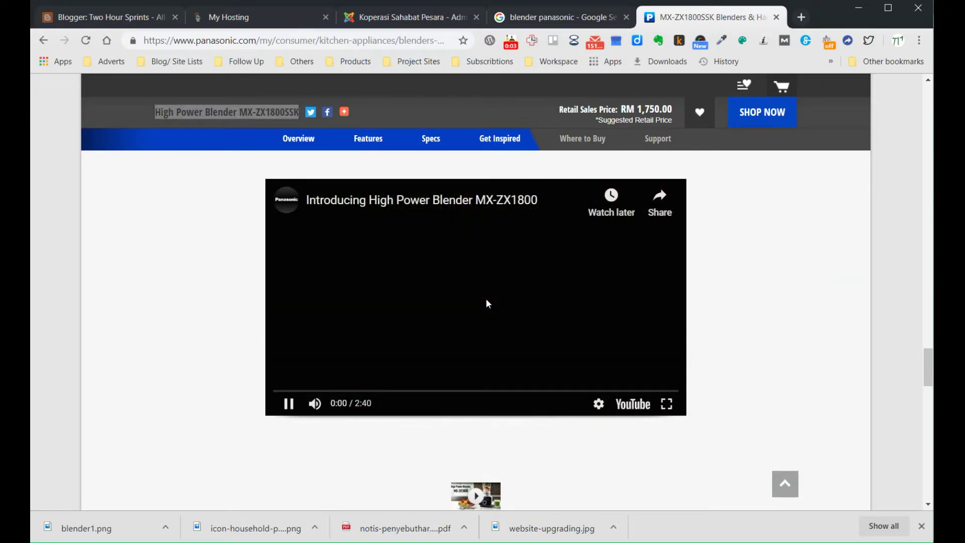
pyautogui.click(631, 405)
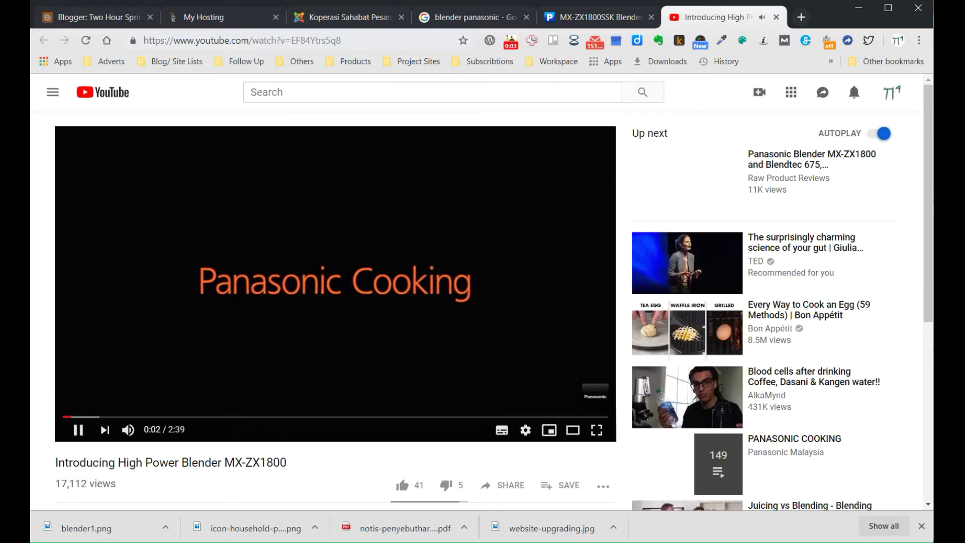
# Step: Copy the web address of the YouTube video and pause its playback
pyautogui.click(344, 41)
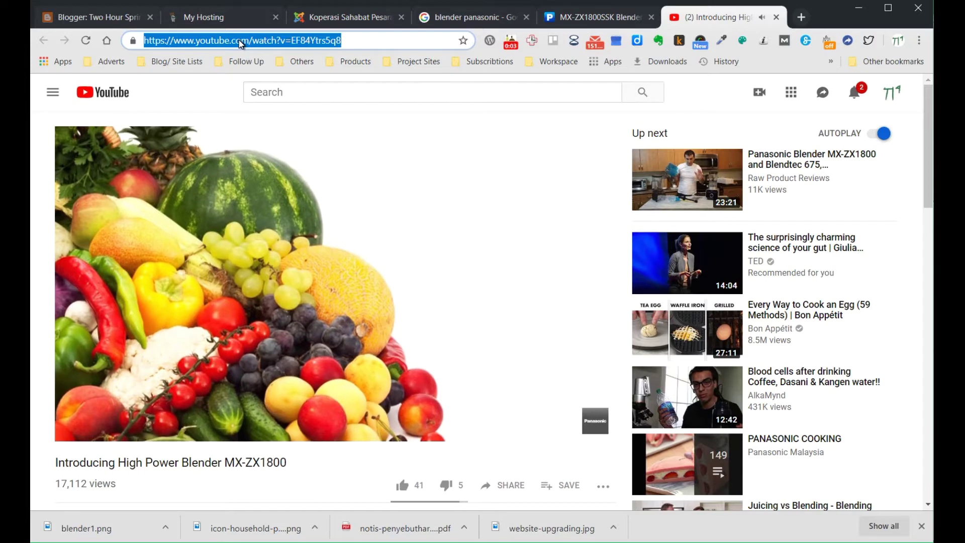
pyautogui.rightClick(239, 41)
pyautogui.click(261, 113)
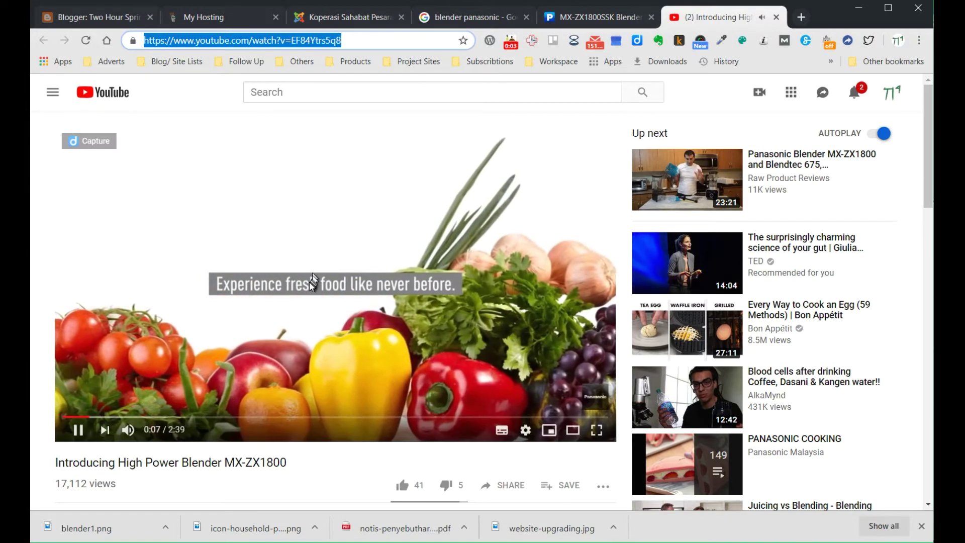
pyautogui.click(78, 430)
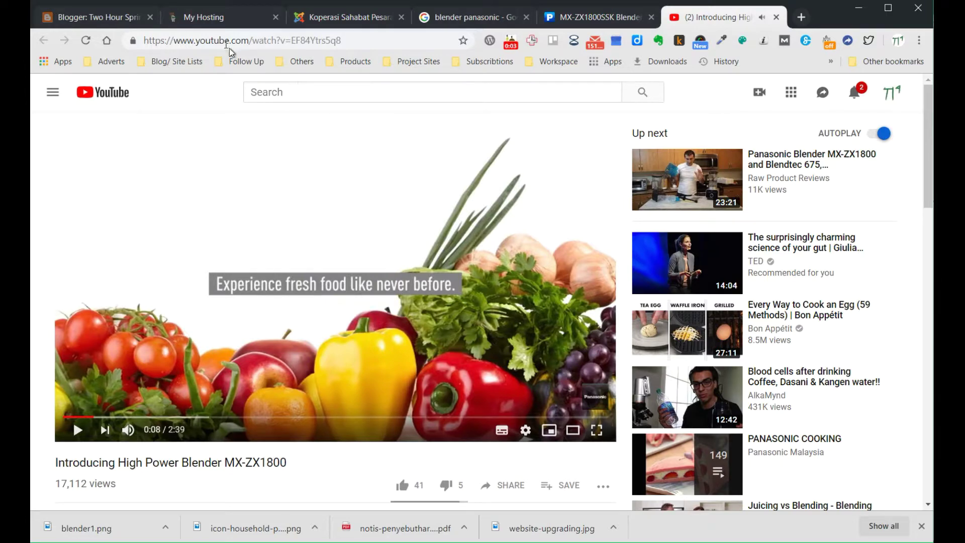
# Step: Return to the Joomla product form, start a new paragraph below the description text and check its source code
pyautogui.click(328, 21)
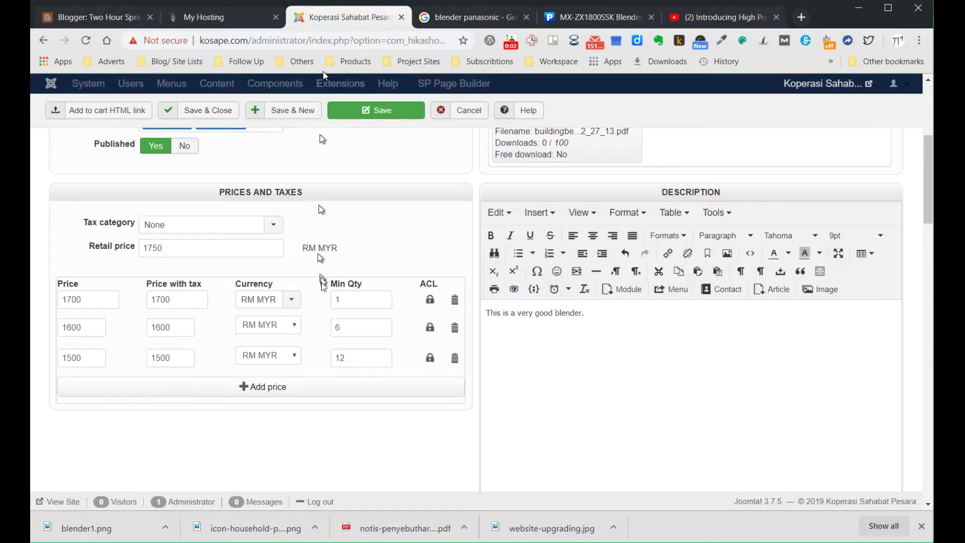
pyautogui.click(555, 332)
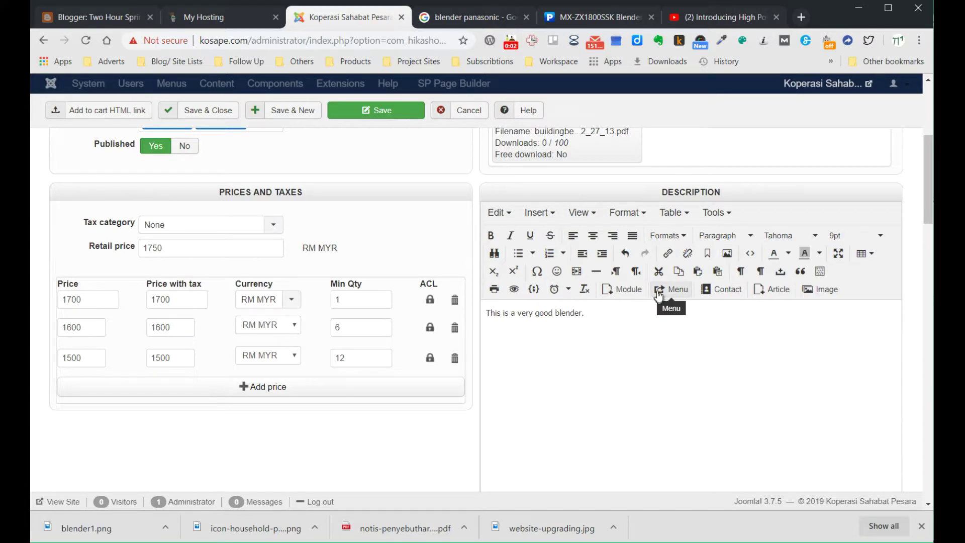
pyautogui.click(751, 254)
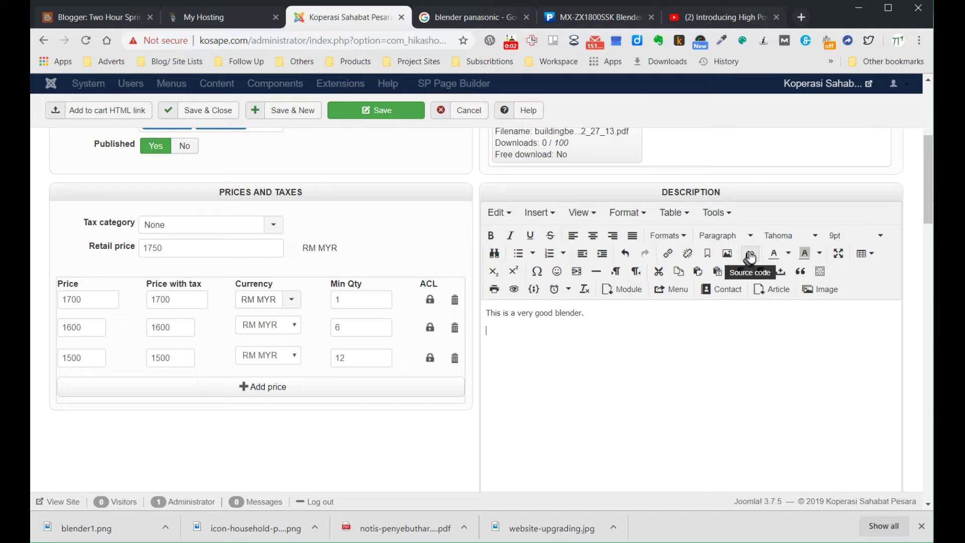
pyautogui.click(750, 257)
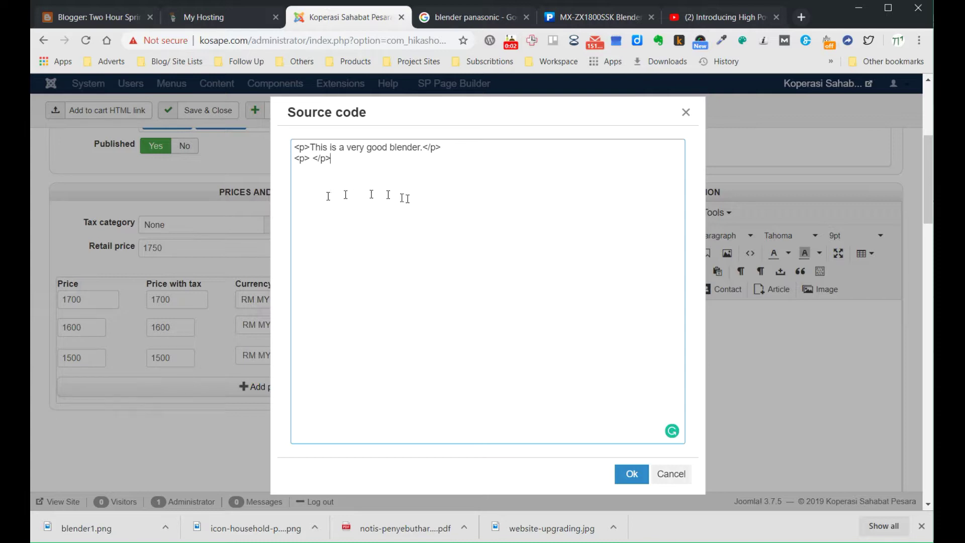
pyautogui.click(671, 480)
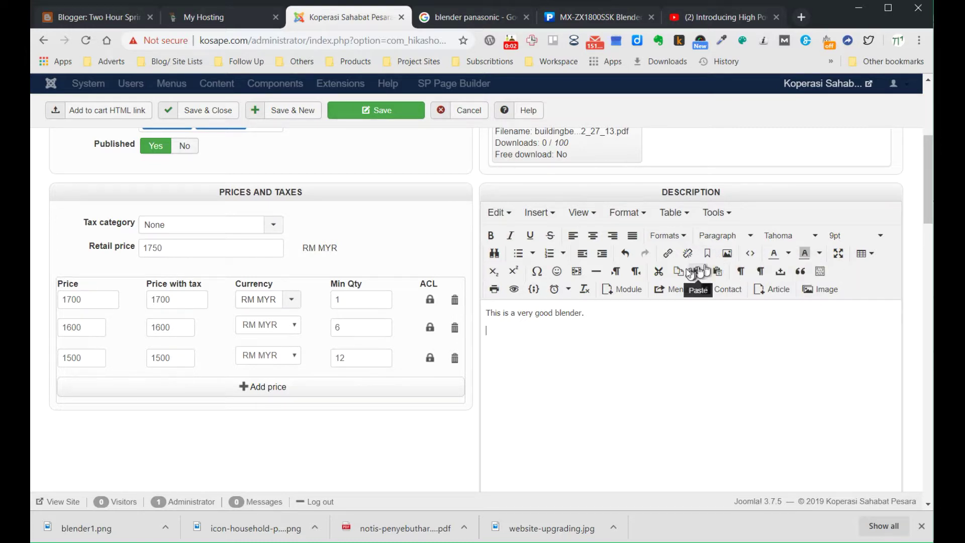
# Step: Open media insertion for the description and bring up its embed code entry
pyautogui.click(582, 274)
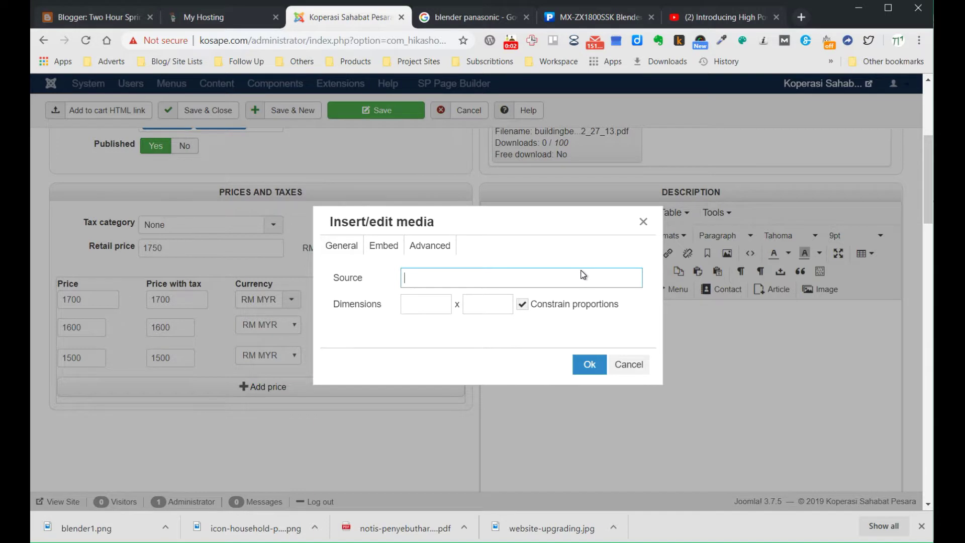
pyautogui.click(390, 255)
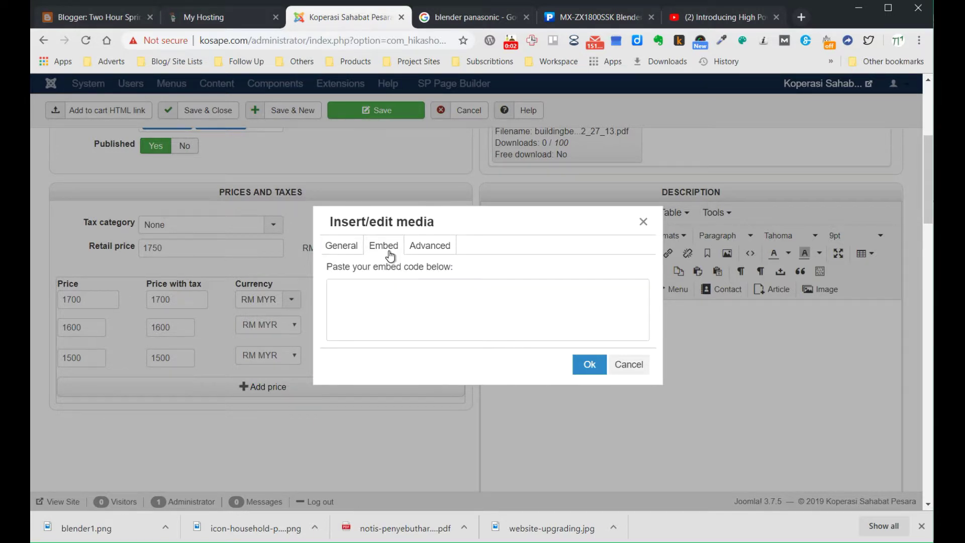
pyautogui.click(425, 251)
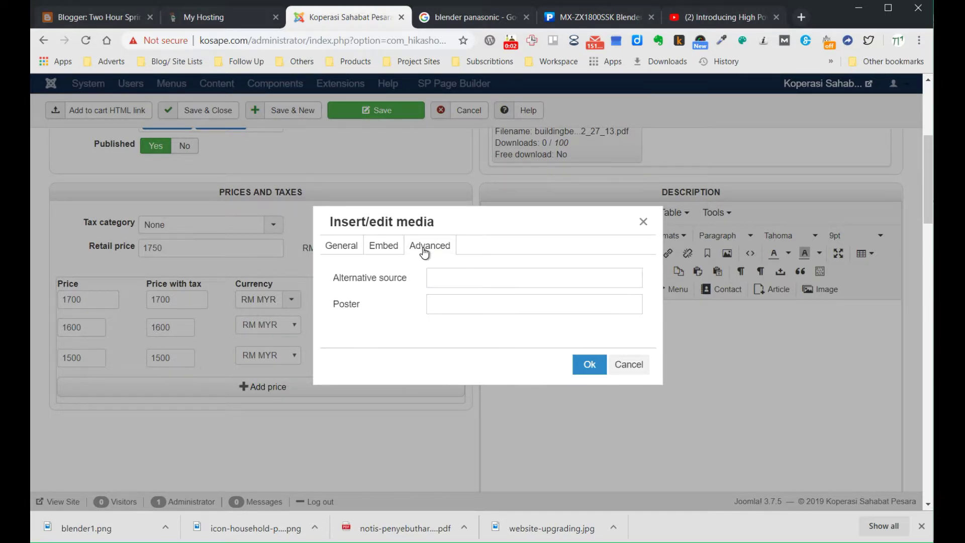
pyautogui.click(394, 256)
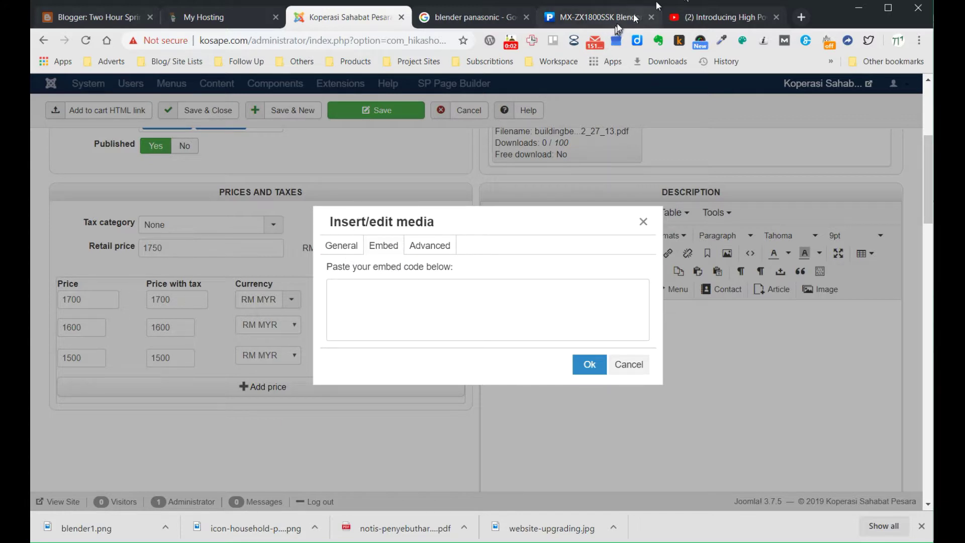
# Step: Switch to the YouTube video, bring up its embed sharing option and copy the full iframe embed code
pyautogui.click(722, 16)
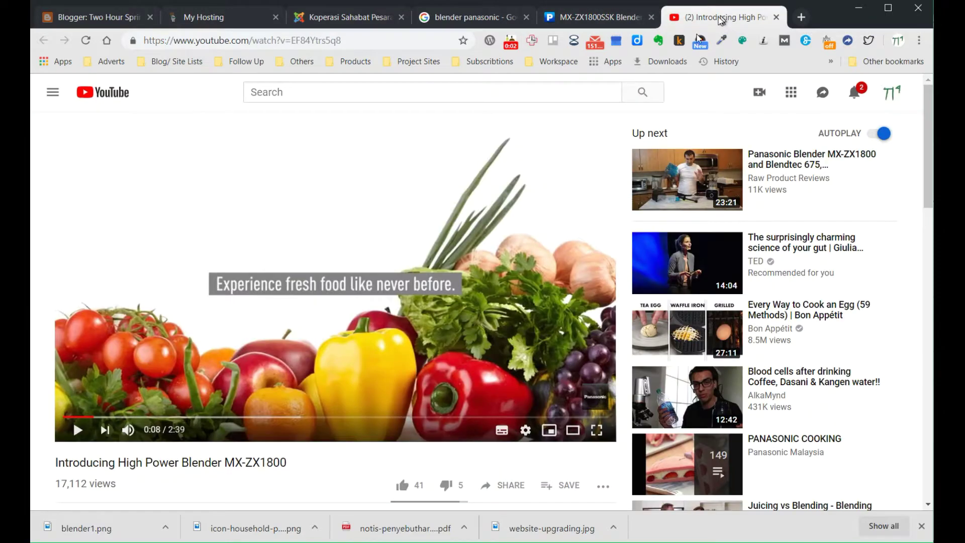
pyautogui.scroll(-2, 440, 327)
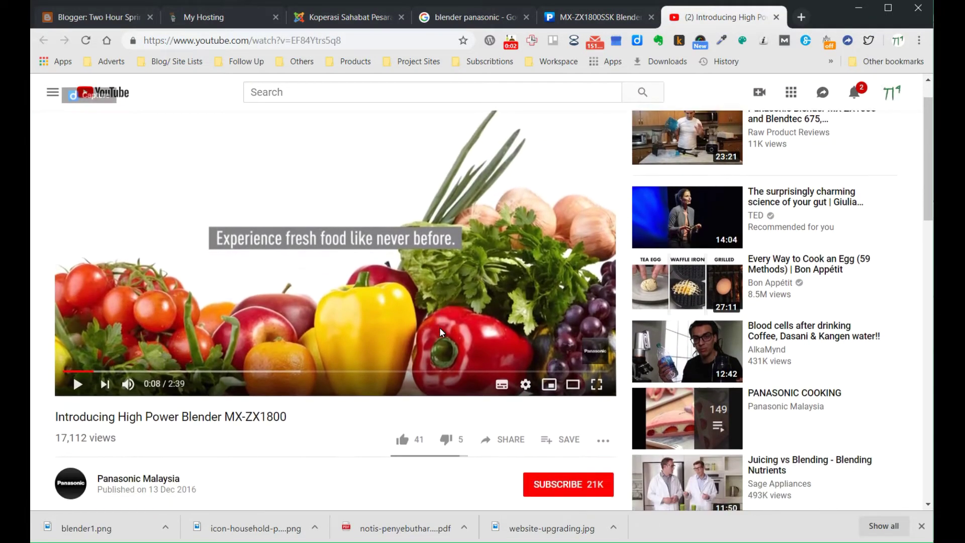
pyautogui.click(502, 413)
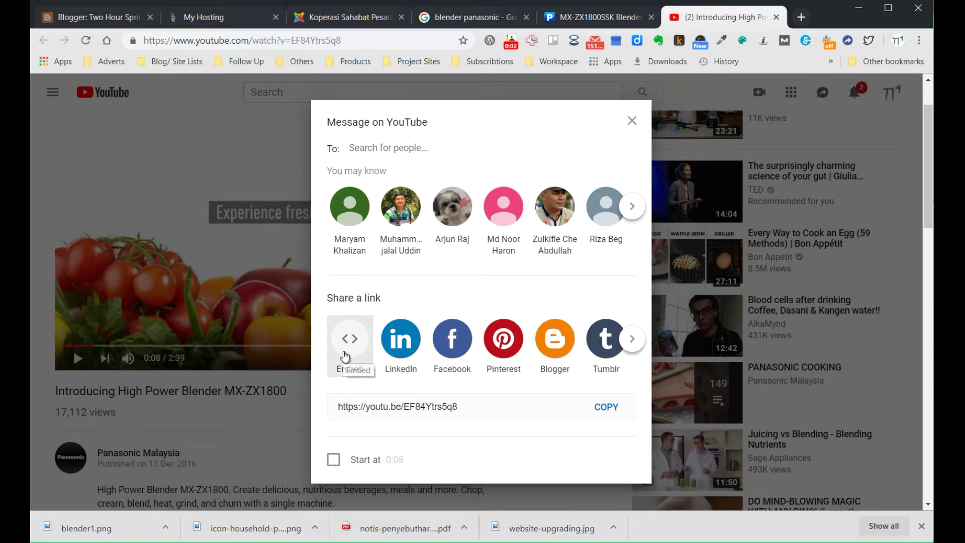
pyautogui.click(348, 358)
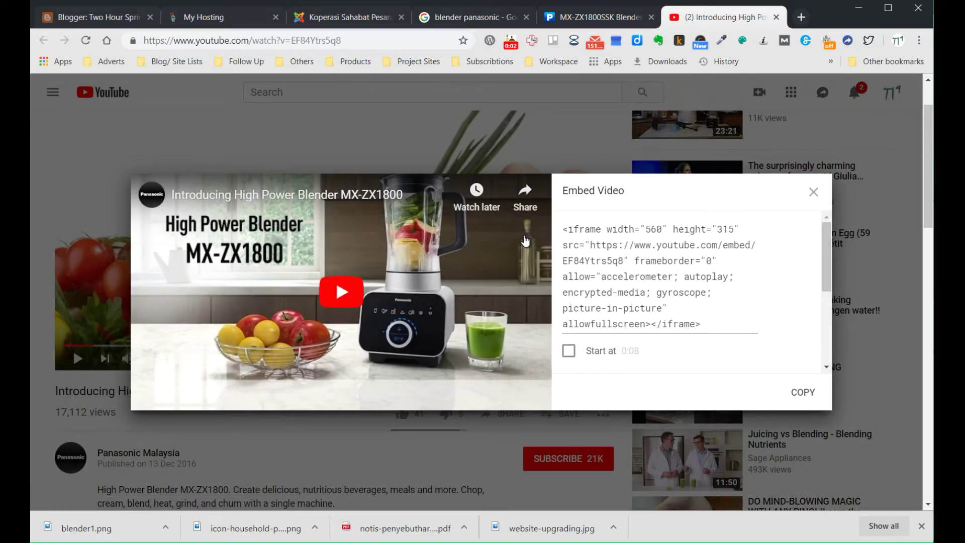
pyautogui.moveTo(561, 231); pyautogui.dragTo(703, 324)
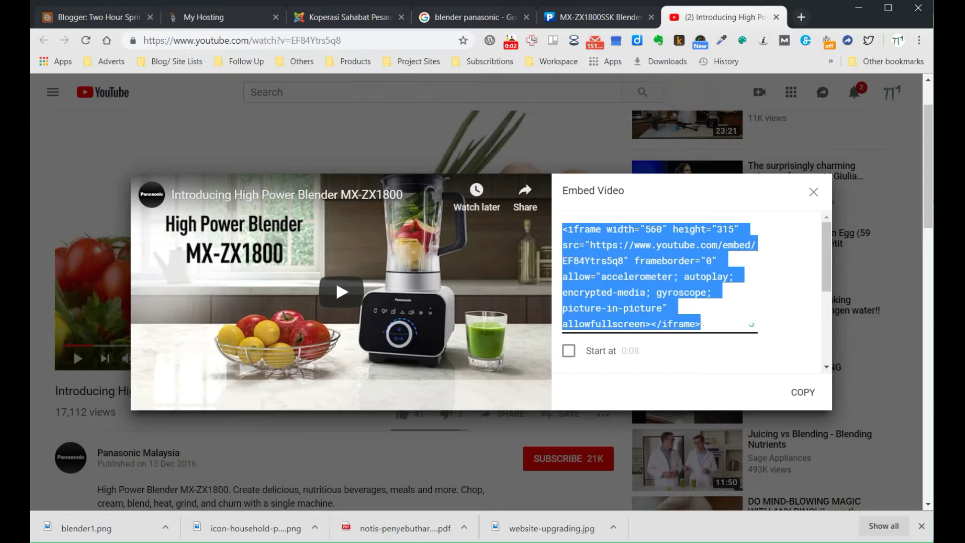
pyautogui.rightClick(632, 292)
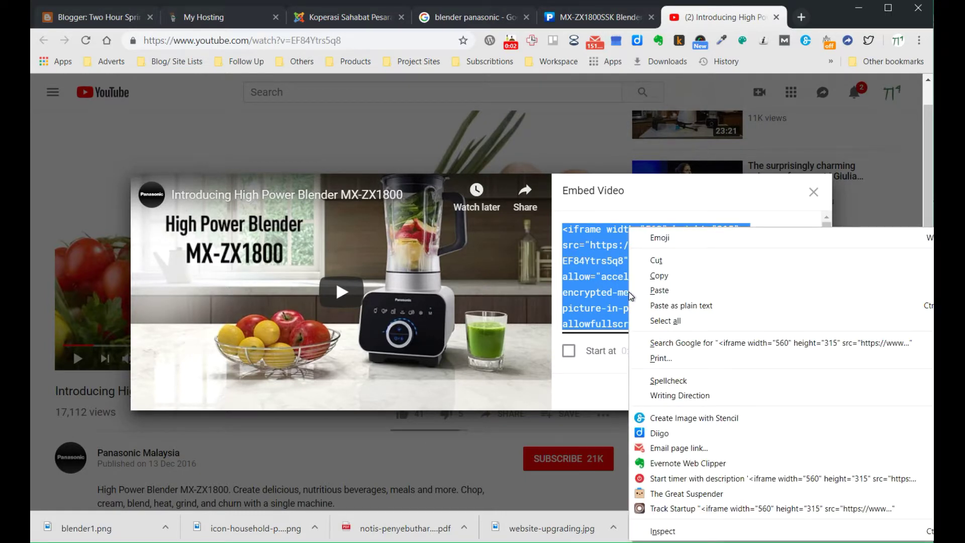
pyautogui.click(649, 276)
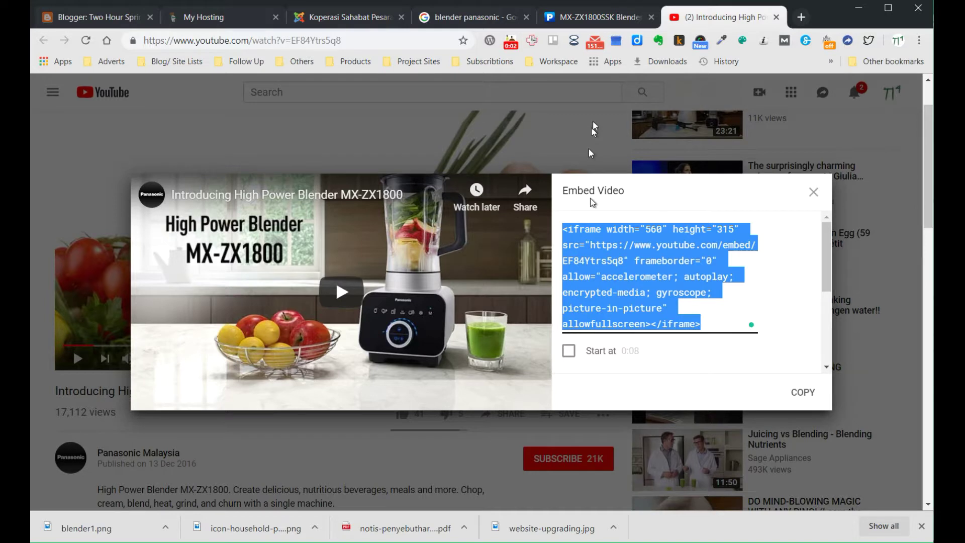
# Step: Try to insert the video into the Joomla product description by pasting the copied iframe as media embed code
pyautogui.click(343, 21)
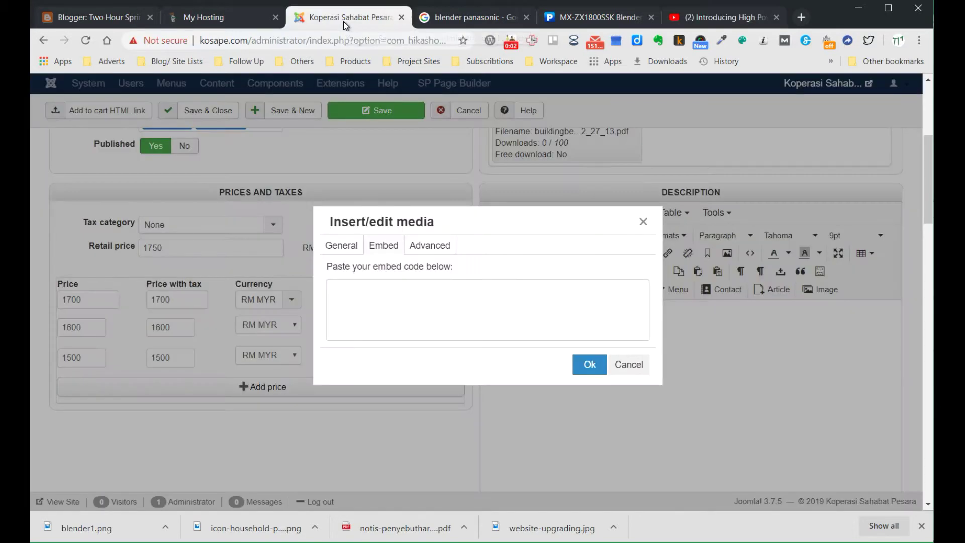
pyautogui.click(432, 307)
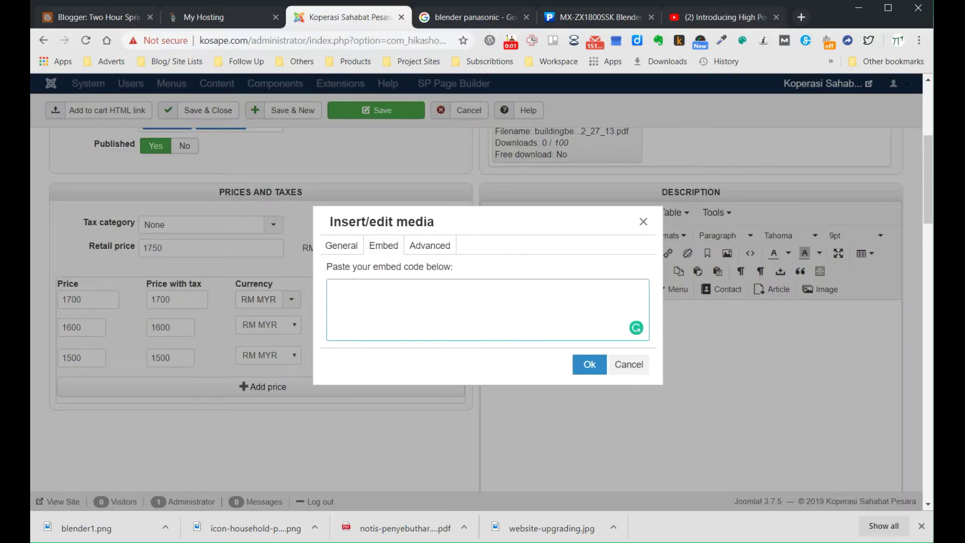
pyautogui.hotkey('ctrl', 'v')
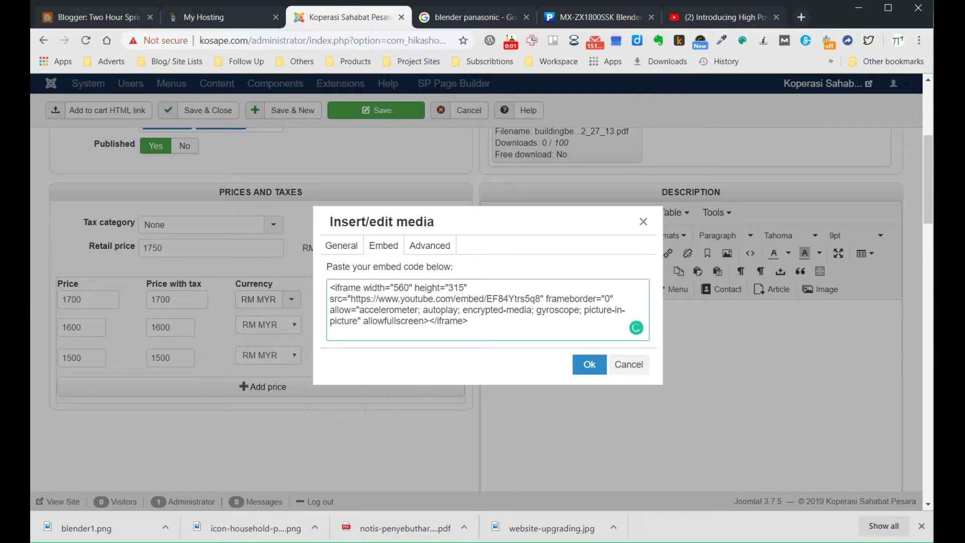
pyautogui.click(584, 365)
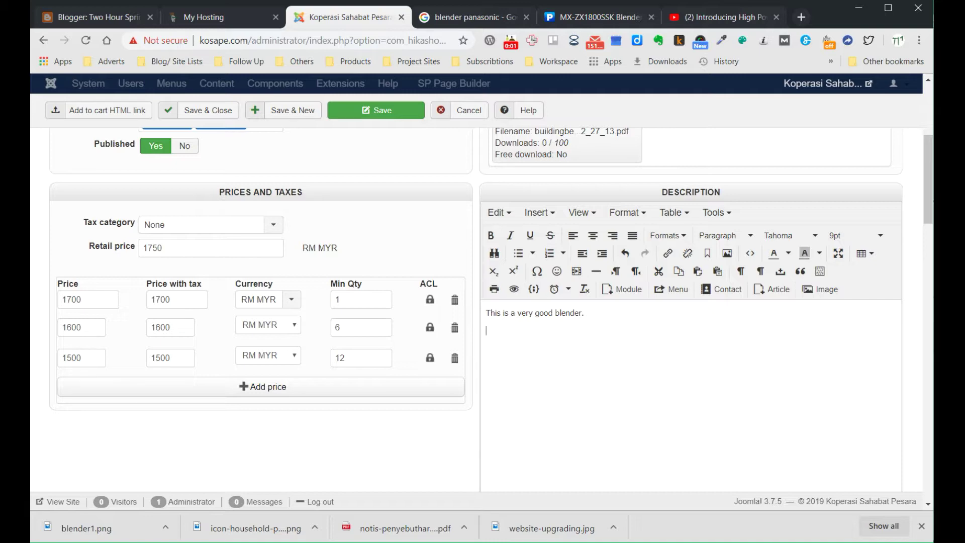
pyautogui.click(752, 255)
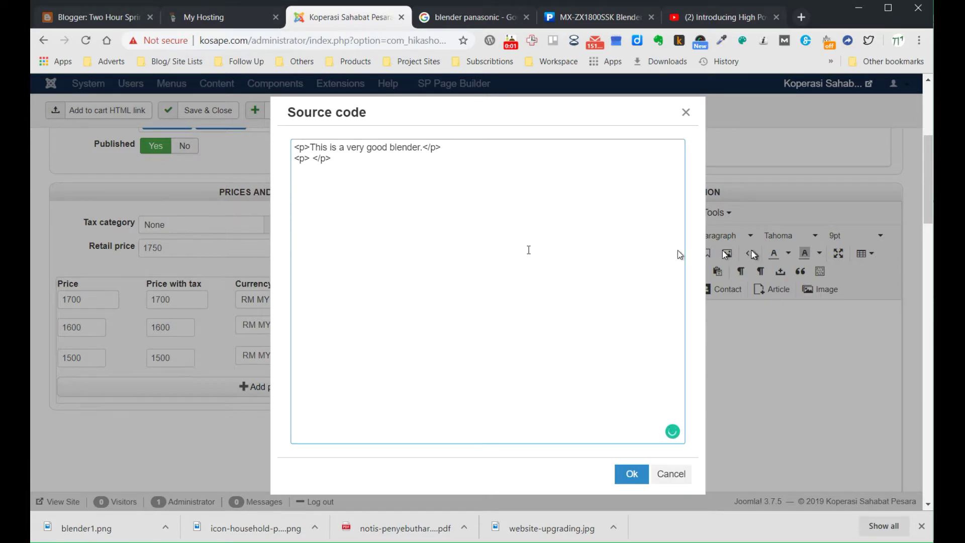
pyautogui.moveTo(330, 159); pyautogui.dragTo(294, 158)
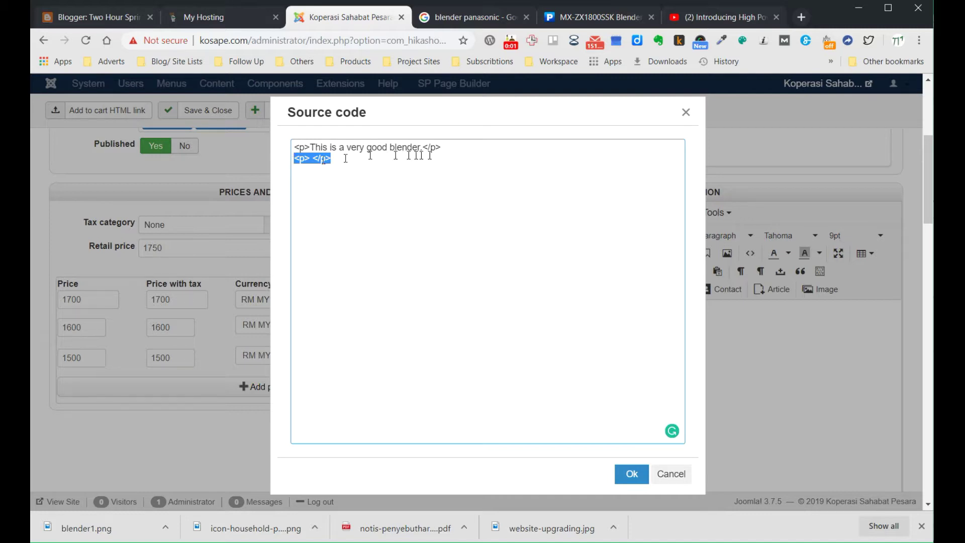
pyautogui.click(447, 146)
pyautogui.press('Return')
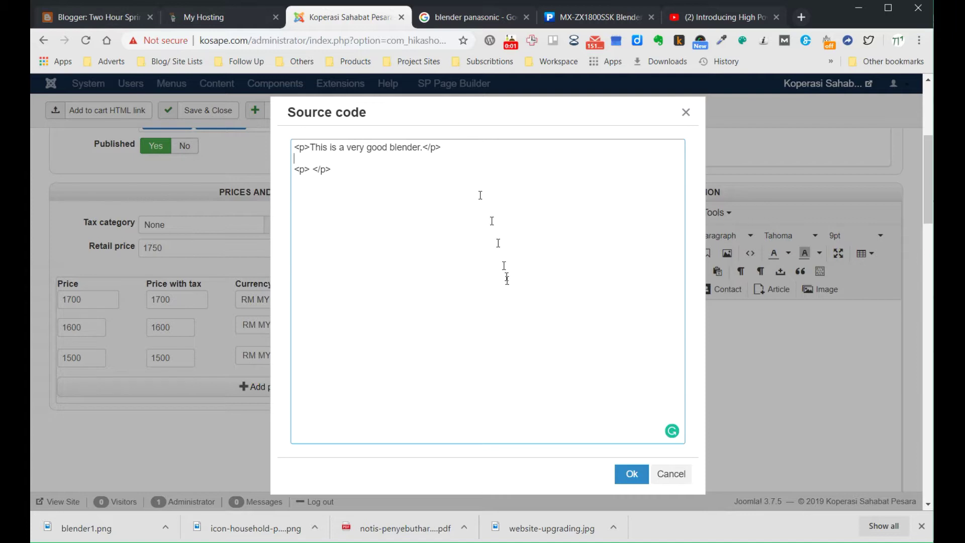
pyautogui.click(663, 474)
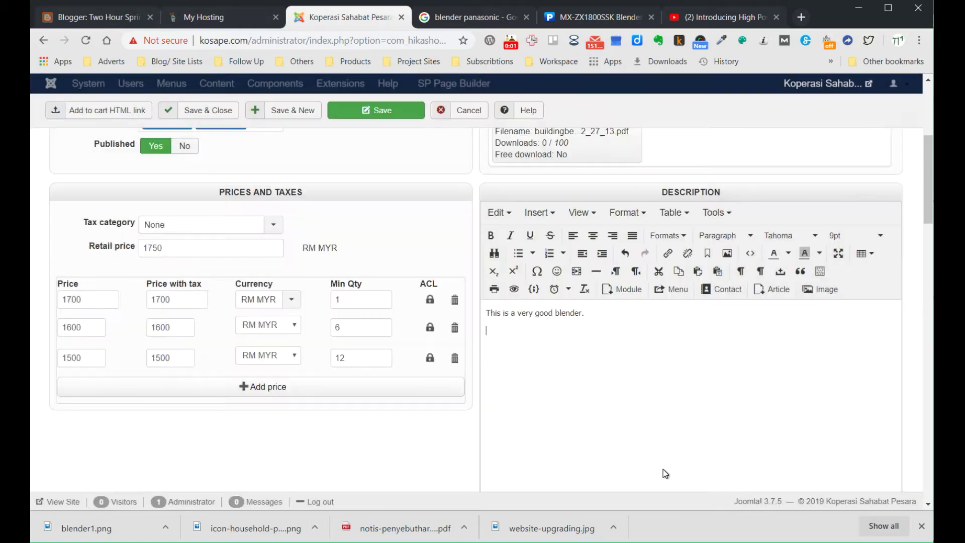
# Step: Insert the copied YouTube iframe code into the description's source code below the first paragraph and apply it
pyautogui.click(751, 256)
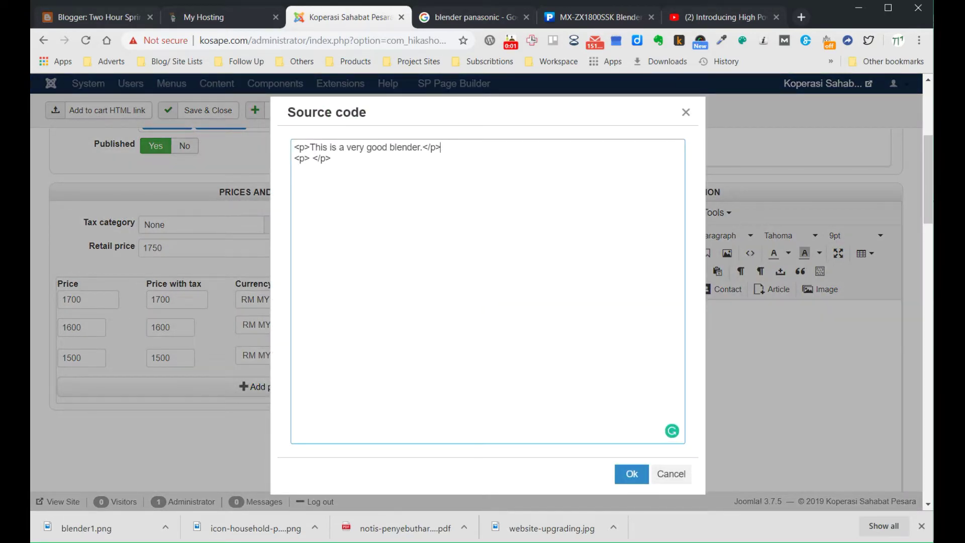
pyautogui.press('Return')
pyautogui.hotkey('ctrl', 'v')
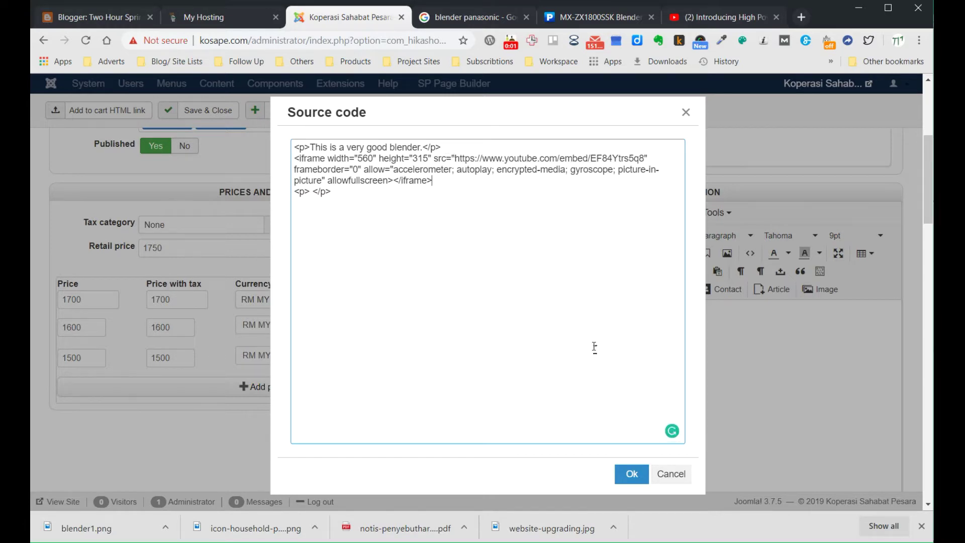
pyautogui.click(624, 474)
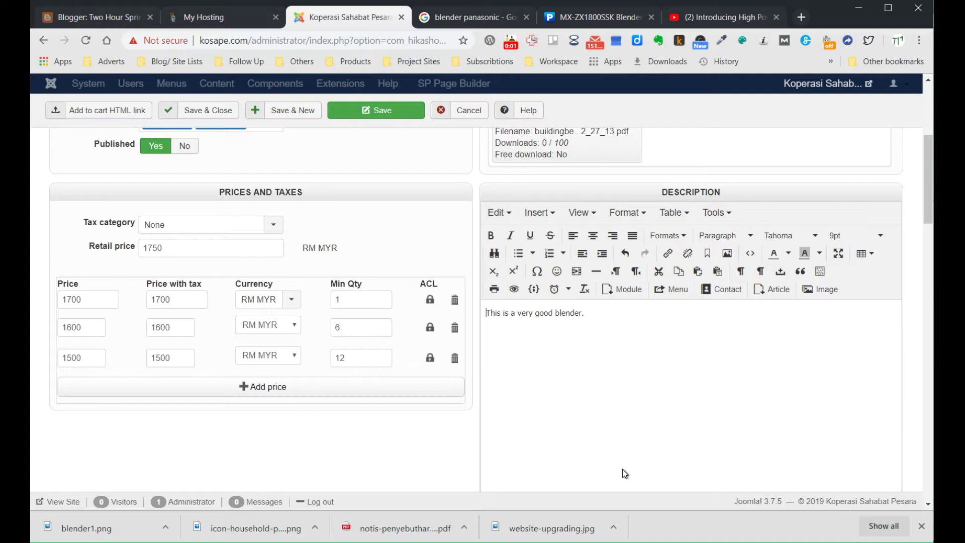
pyautogui.scroll(-3, 622, 469)
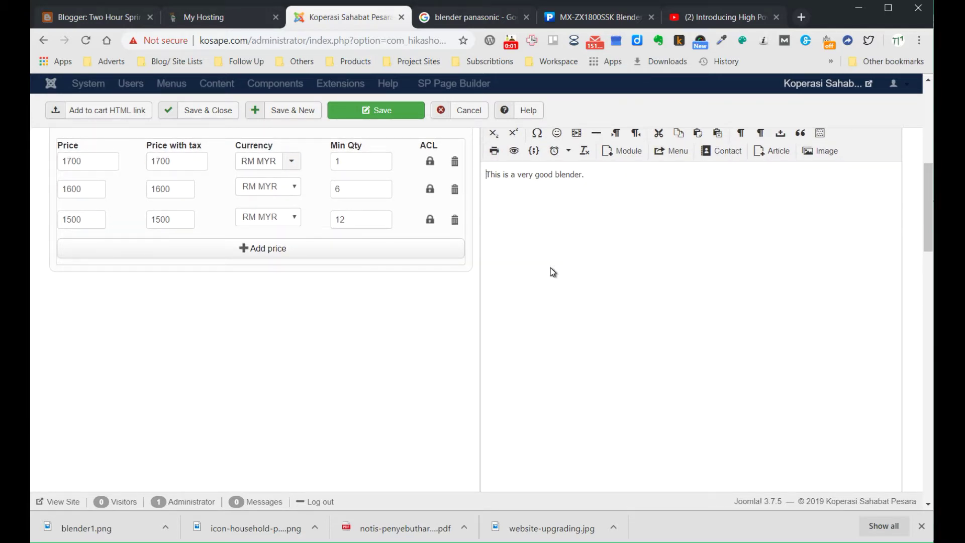
pyautogui.scroll(-4, 553, 272)
pyautogui.scroll(5, 552, 270)
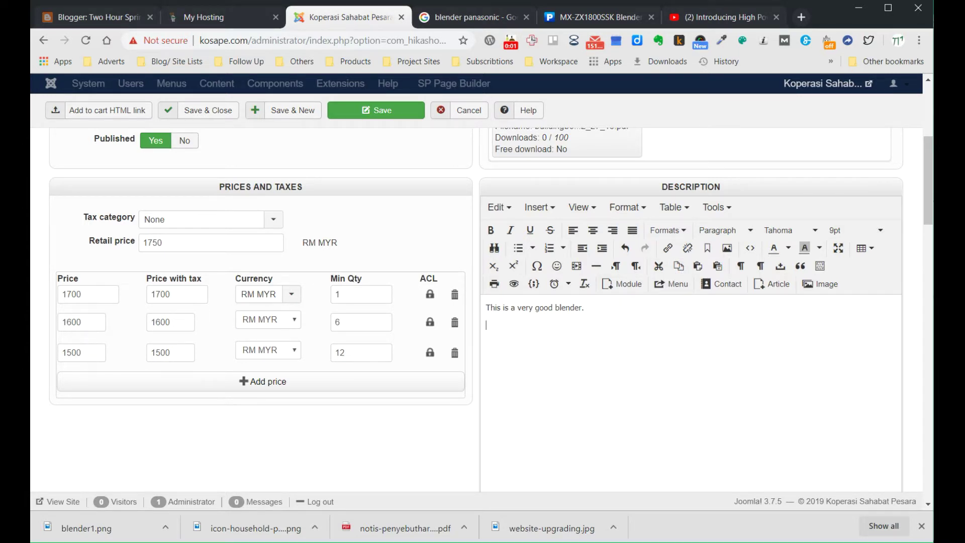
# Step: Switch to the Panasonic page of the MX-ZX1800SSK blender and bring up its full specifications table
pyautogui.click(575, 20)
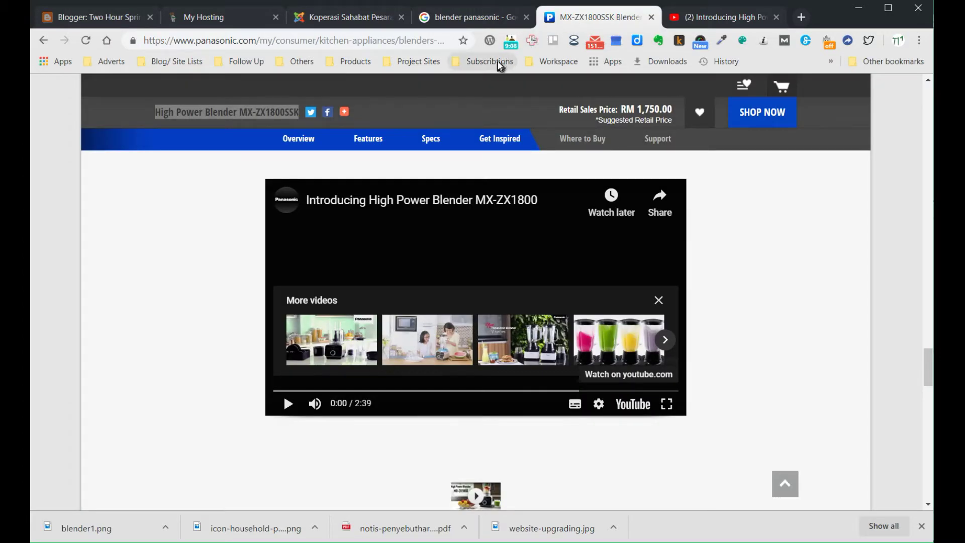
pyautogui.click(514, 45)
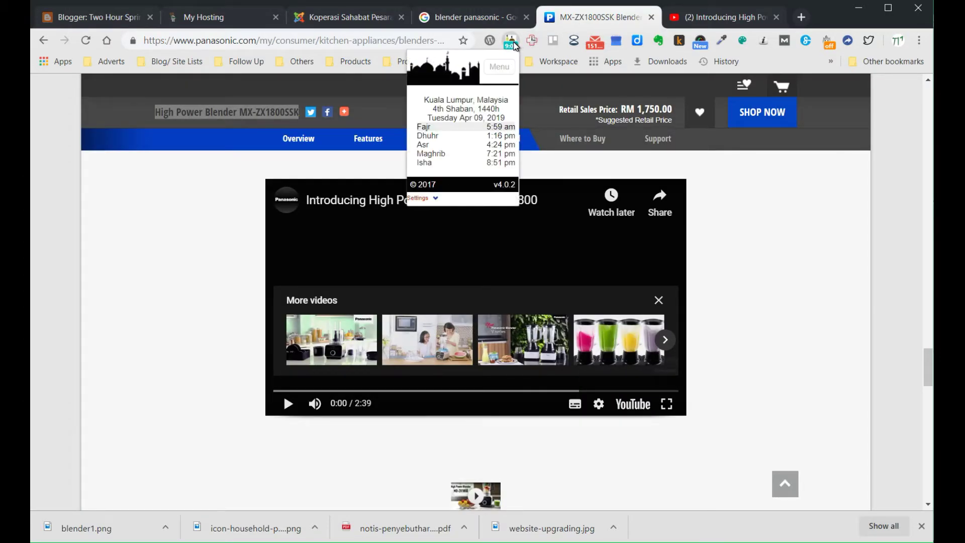
pyautogui.click(230, 201)
pyautogui.scroll(8, 230, 201)
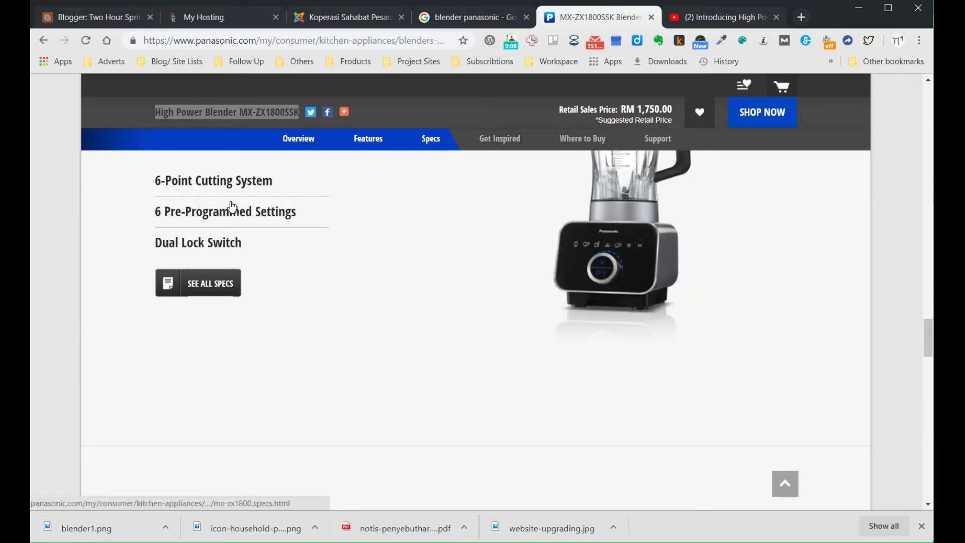
pyautogui.scroll(-10, 230, 201)
pyautogui.scroll(6, 230, 201)
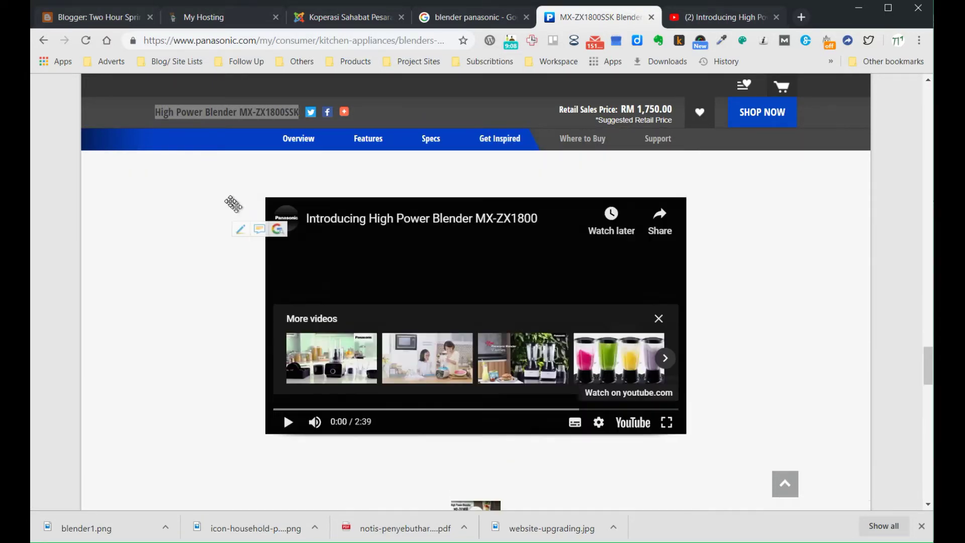
pyautogui.click(228, 205)
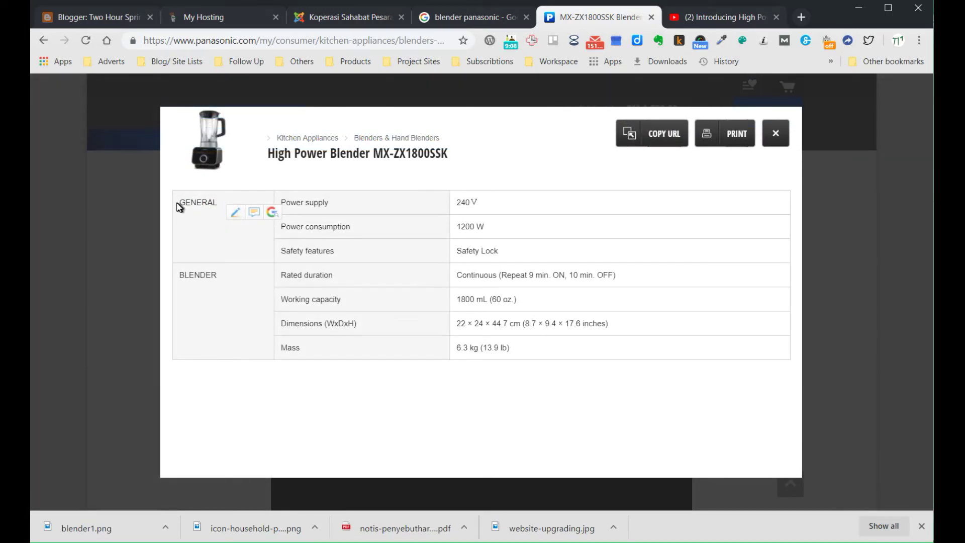
# Step: Copy the whole GENERAL and BLENDER specifications table and paste it into the Joomla product description below the text
pyautogui.moveTo(179, 206); pyautogui.dragTo(519, 354)
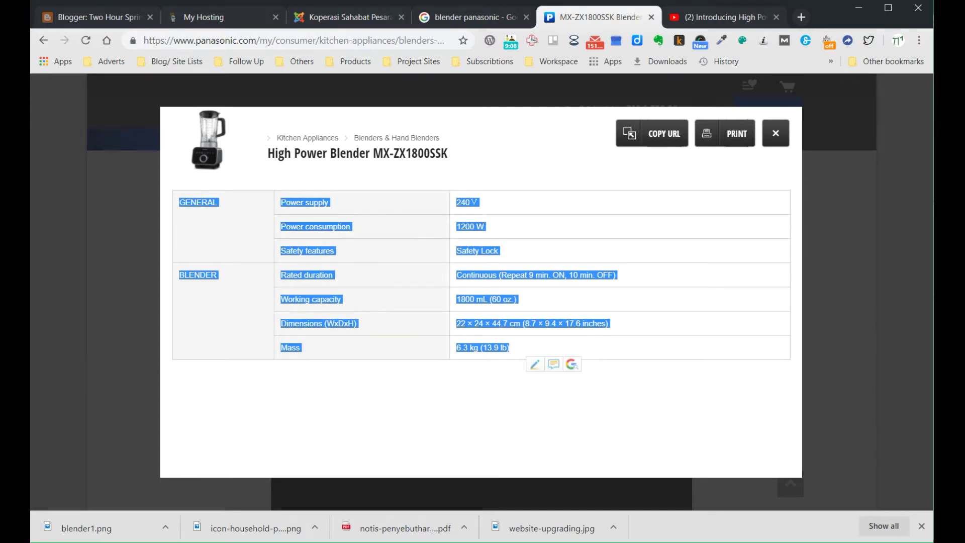
pyautogui.rightClick(474, 254)
pyautogui.click(486, 265)
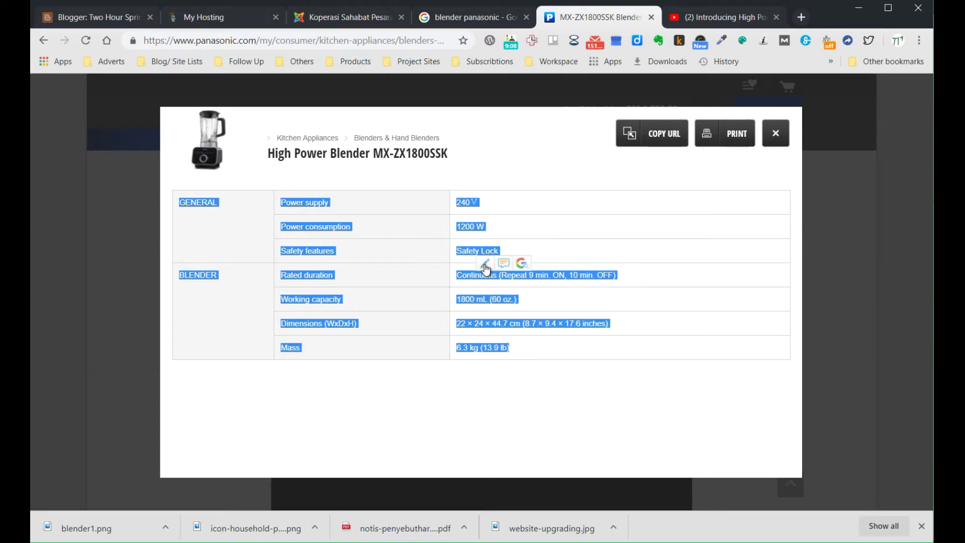
pyautogui.click(372, 19)
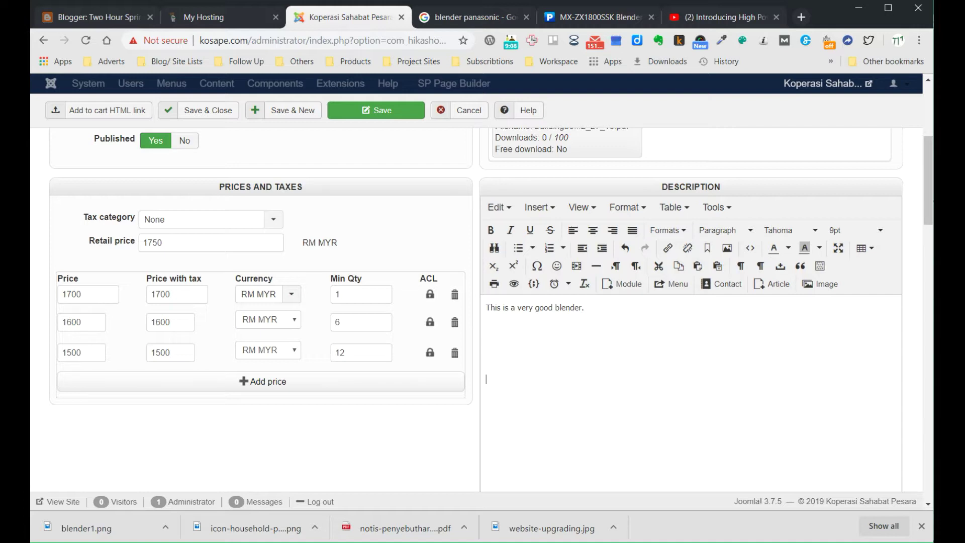
pyautogui.hotkey('ctrl', 'v')
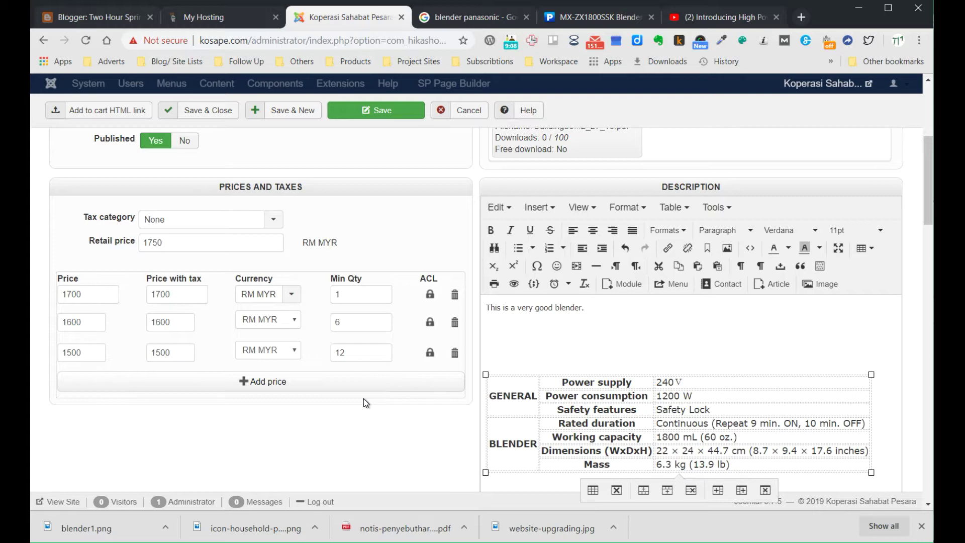
# Step: Check the quantity per order limits, re-entering 0 as the minimum, and view the calendar for the availability start date
pyautogui.scroll(-3, 364, 399)
pyautogui.scroll(-4, 363, 402)
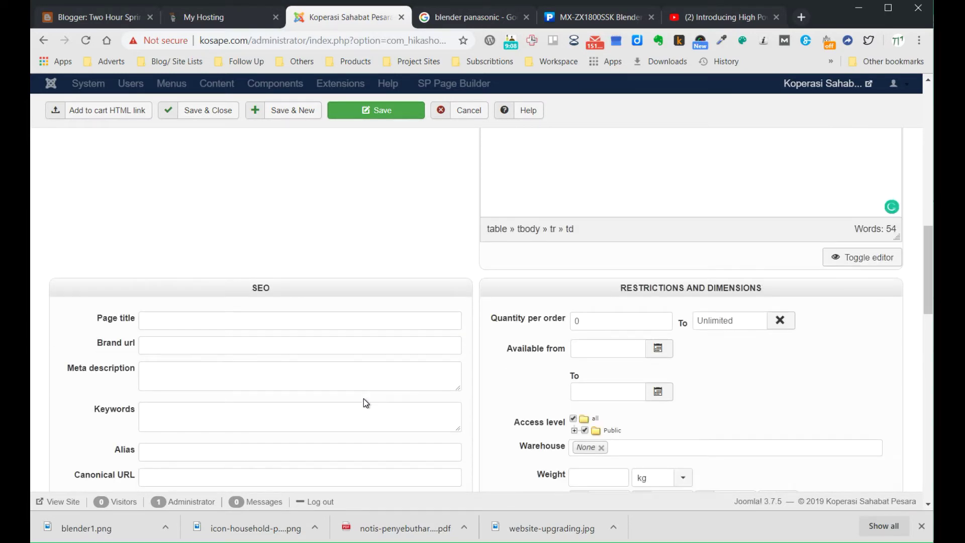
pyautogui.scroll(-2, 364, 402)
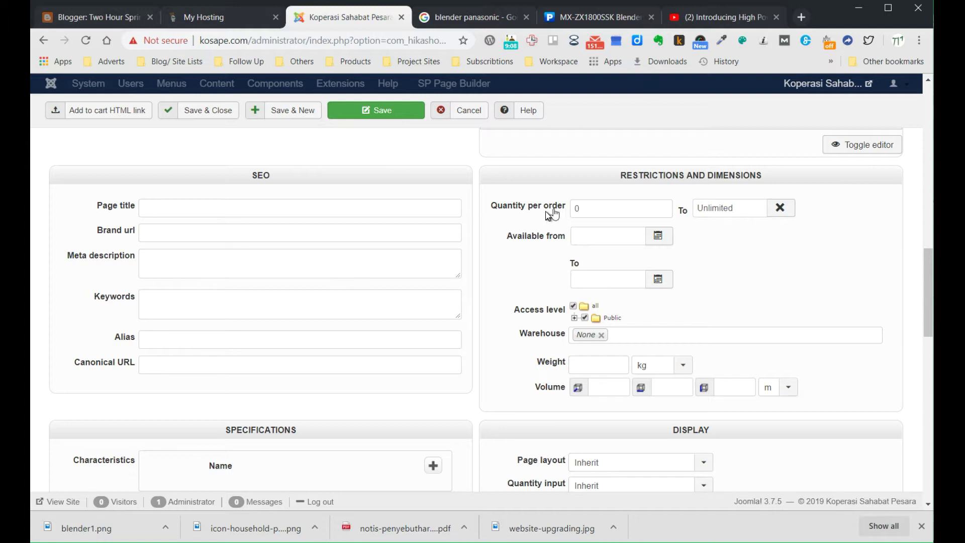
pyautogui.click(577, 208)
pyautogui.click(604, 236)
pyautogui.press('BackSpace')
pyautogui.press('BackSpace')
pyautogui.write('0')
pyautogui.click(727, 257)
pyautogui.click(658, 236)
pyautogui.click(757, 253)
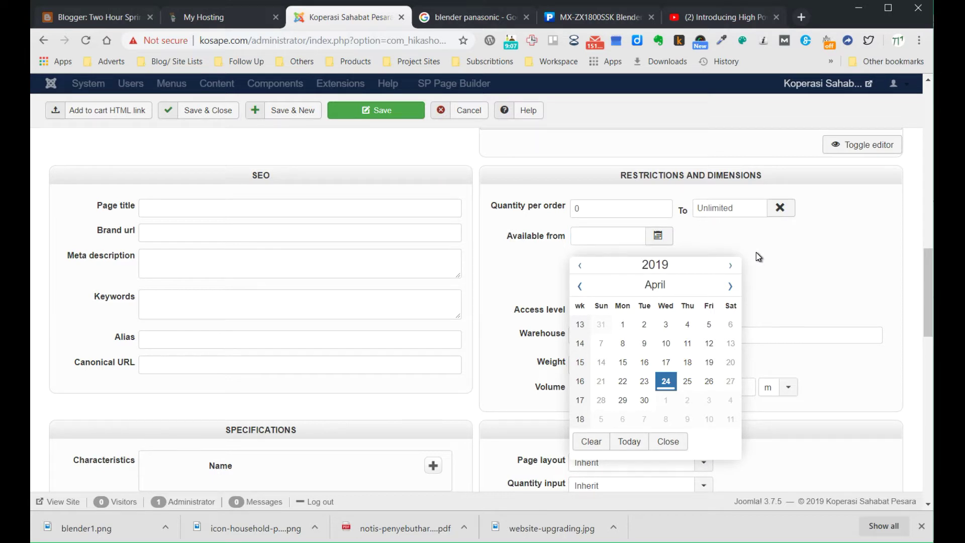
pyautogui.click(758, 257)
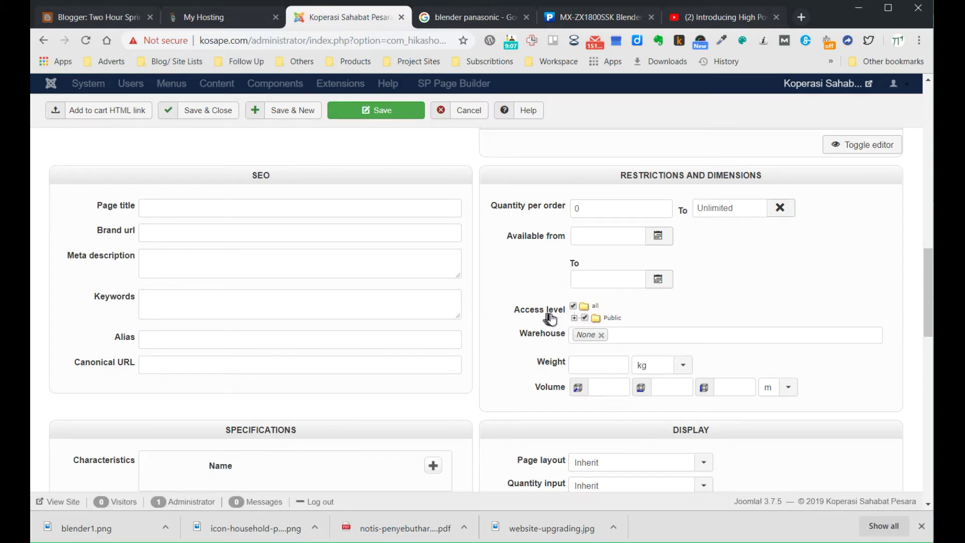
# Step: Expand the Public access level to view its user groups and check the warehouse choices
pyautogui.click(574, 318)
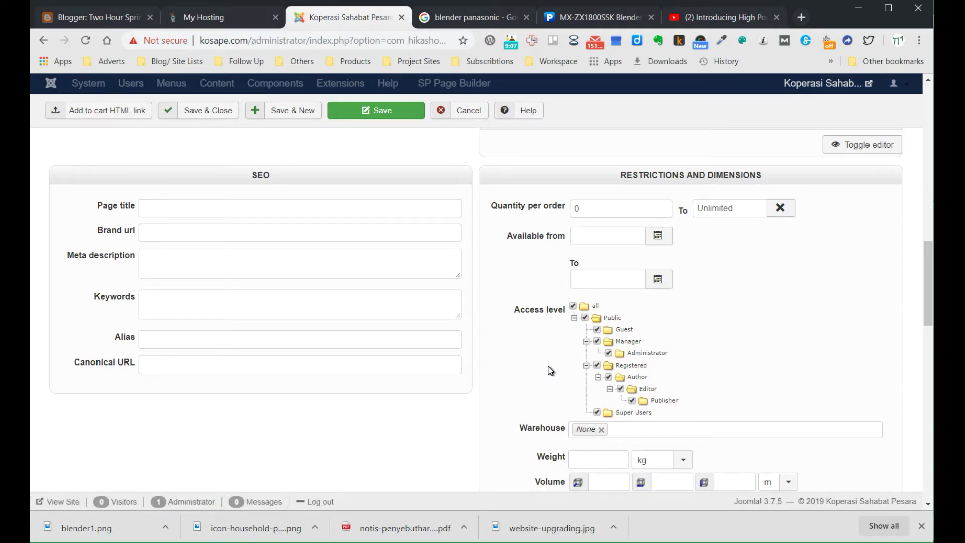
pyautogui.scroll(-1, 551, 371)
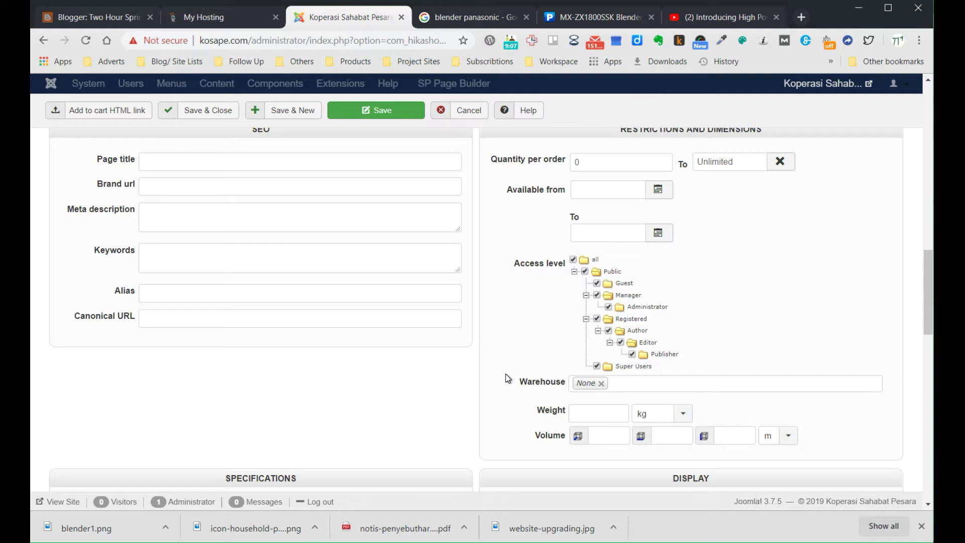
pyautogui.click(631, 384)
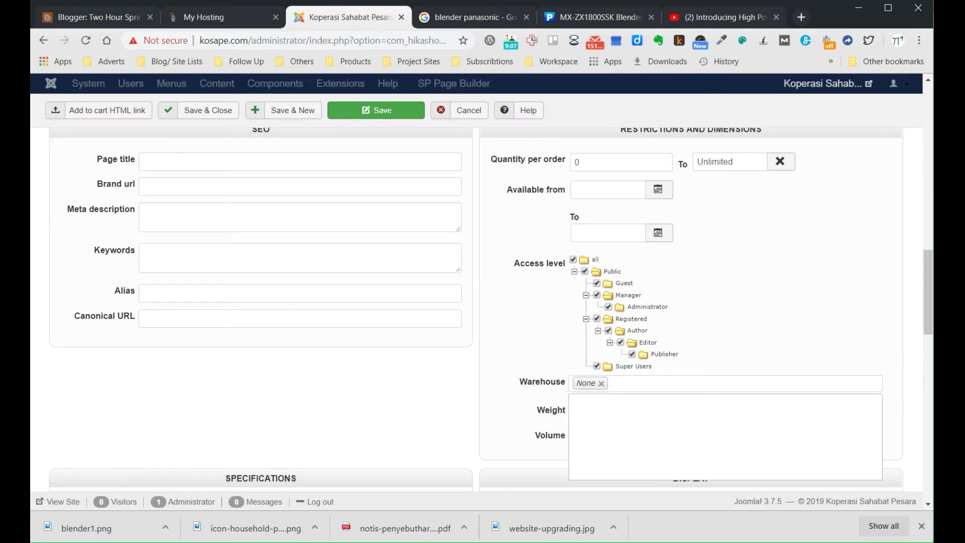
pyautogui.click(508, 403)
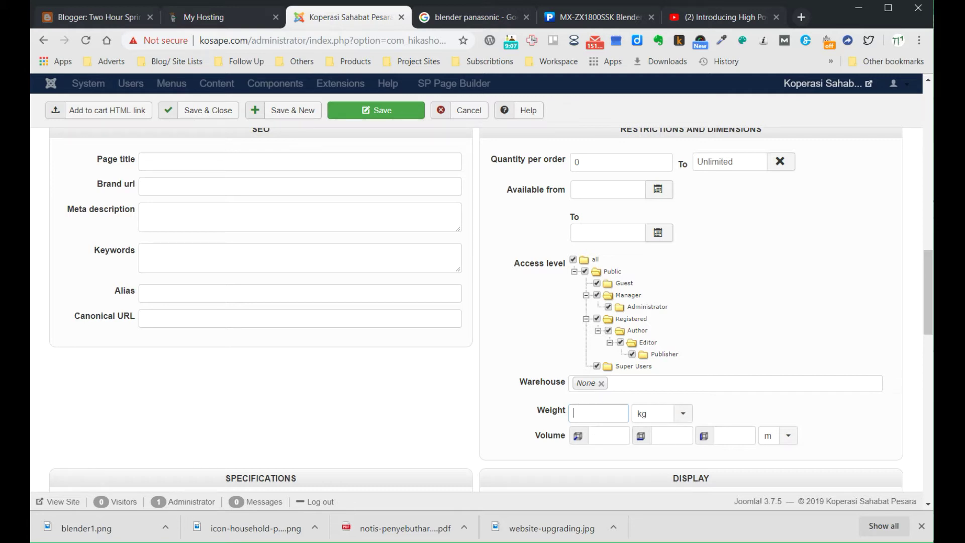
# Step: Look up the blender's mass on the Panasonic specifications page and set the product weight to 6.3 kg
pyautogui.click(584, 19)
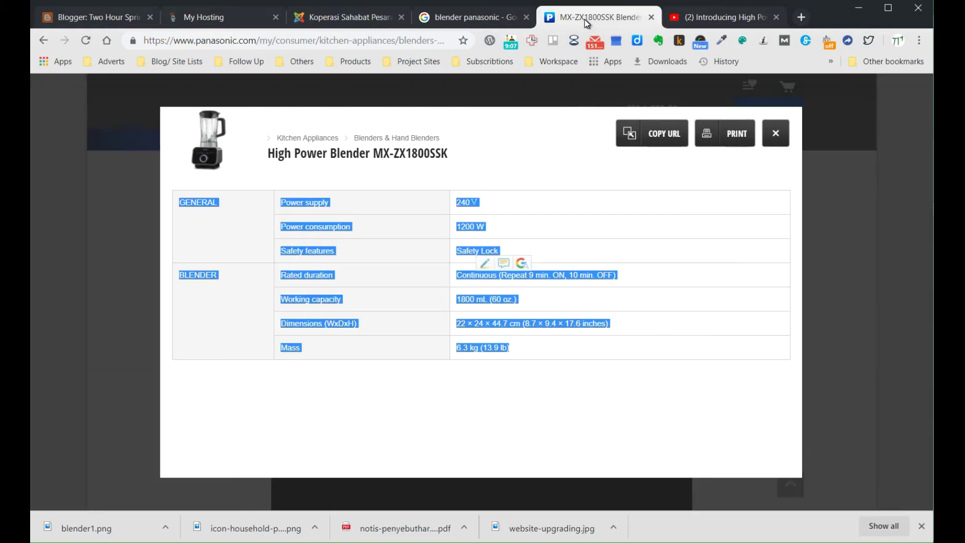
pyautogui.click(568, 227)
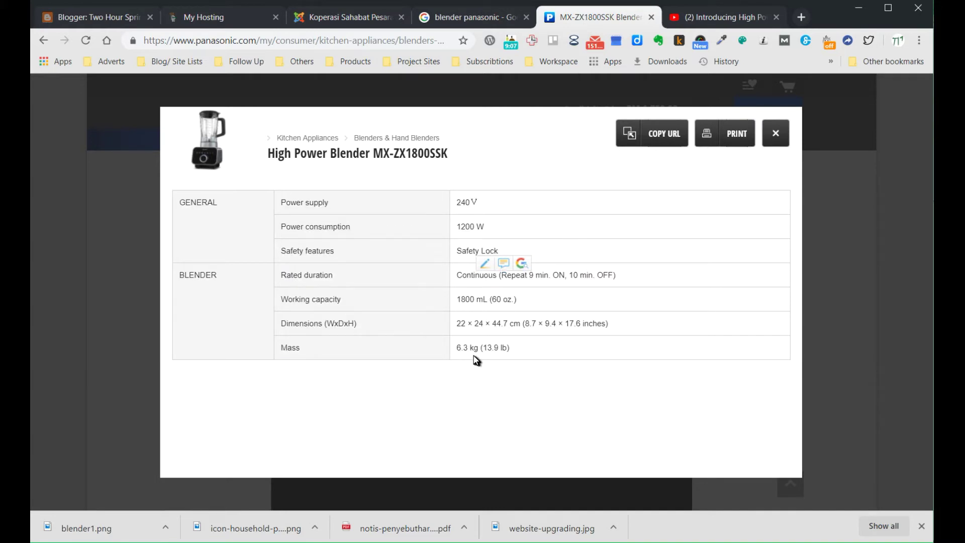
pyautogui.click(364, 17)
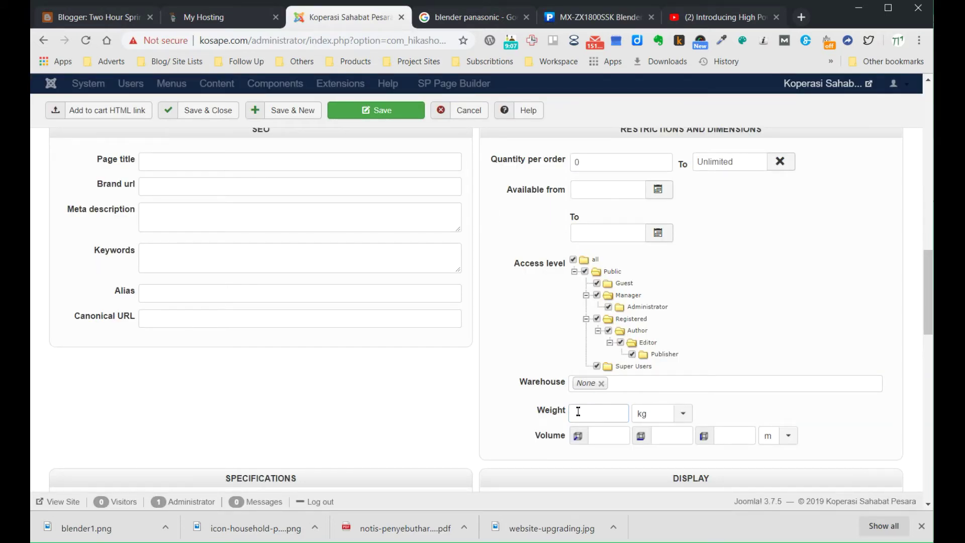
pyautogui.write('6.3')
# Step: Look up the blender's dimensions on the Panasonic page and set the product volume to 22 × 24 × 44.7
pyautogui.click(581, 19)
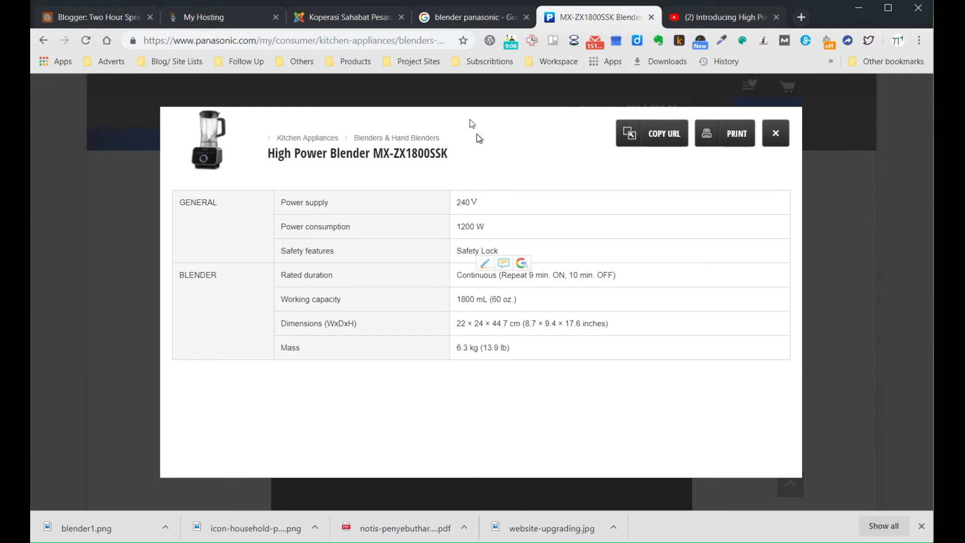
pyautogui.click(364, 20)
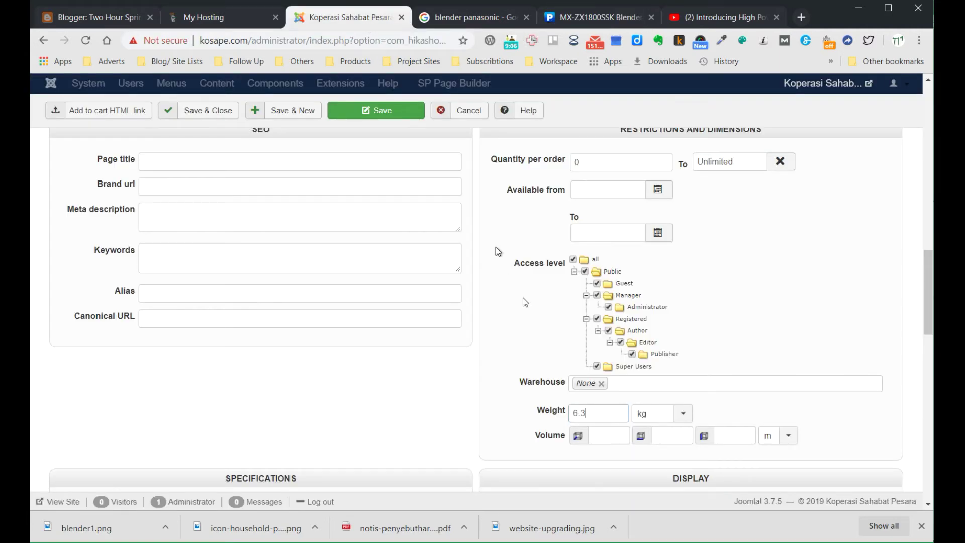
pyautogui.click(599, 435)
pyautogui.write('22')
pyautogui.press('Tab')
pyautogui.write('44')
pyautogui.press('Tab')
pyautogui.click(663, 436)
pyautogui.press('BackSpace')
pyautogui.press('BackSpace')
pyautogui.write('24')
pyautogui.write('44')
pyautogui.write('.7')
# Step: View the page layout choices in the product's display settings without changing the selection
pyautogui.scroll(-3, 695, 340)
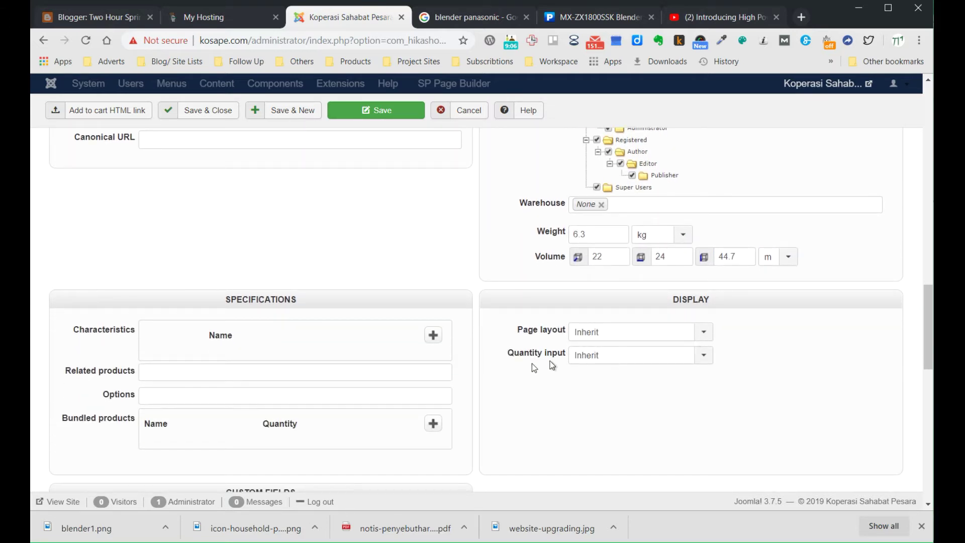
pyautogui.click(703, 334)
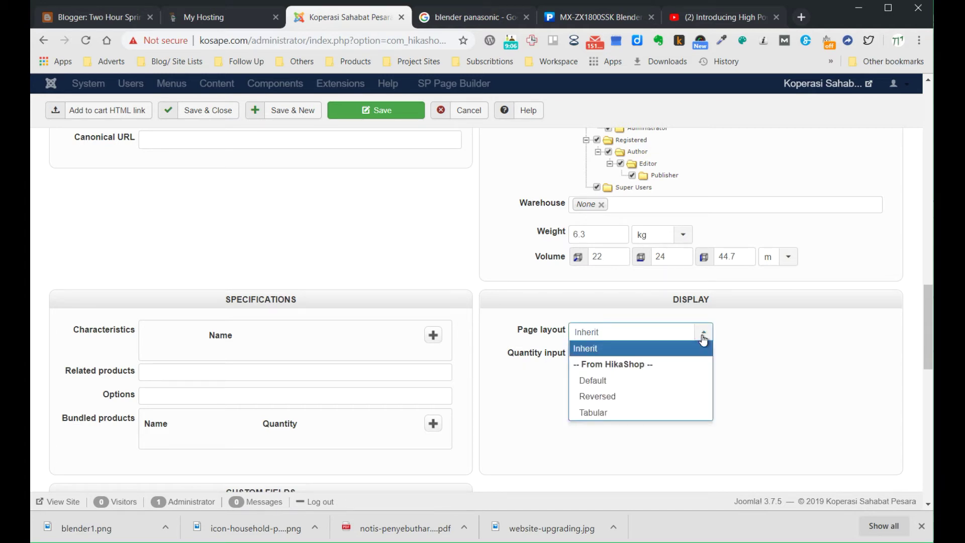
pyautogui.click(742, 367)
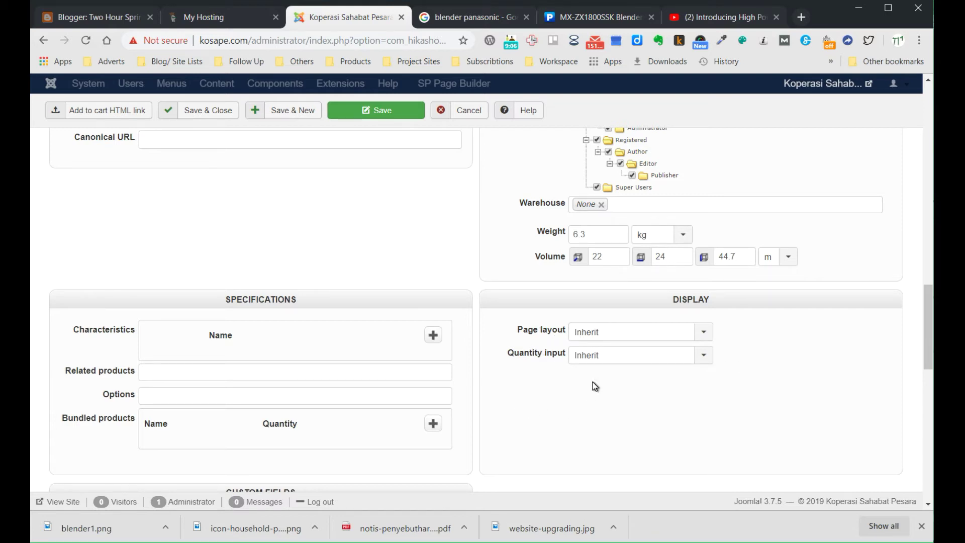
# Step: Add a Color characteristic with the default value Red to the product's specifications
pyautogui.scroll(-1, 595, 386)
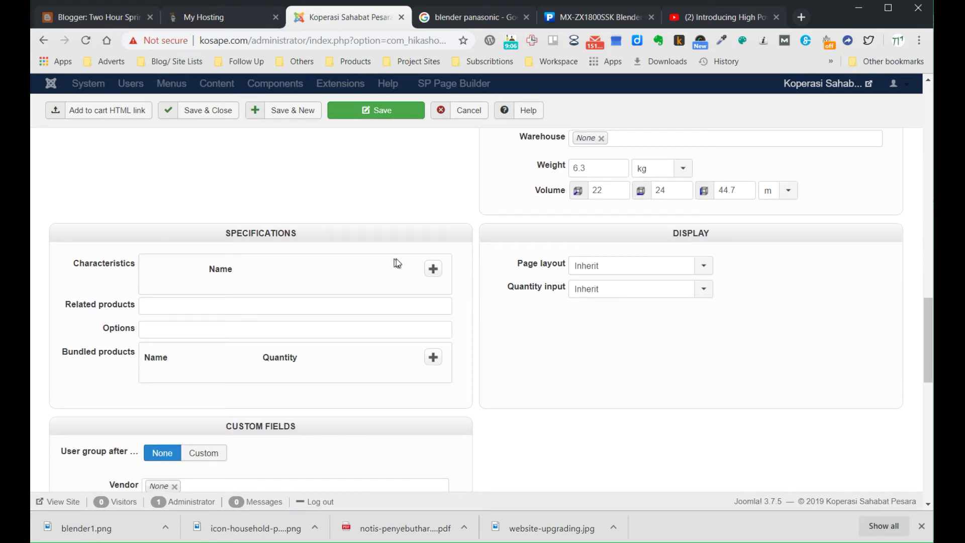
pyautogui.click(432, 271)
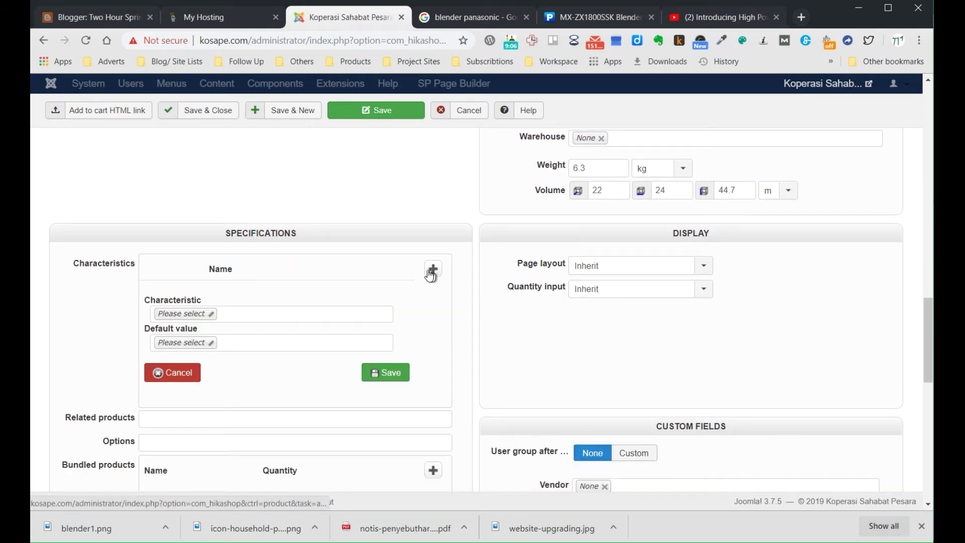
pyautogui.click(285, 314)
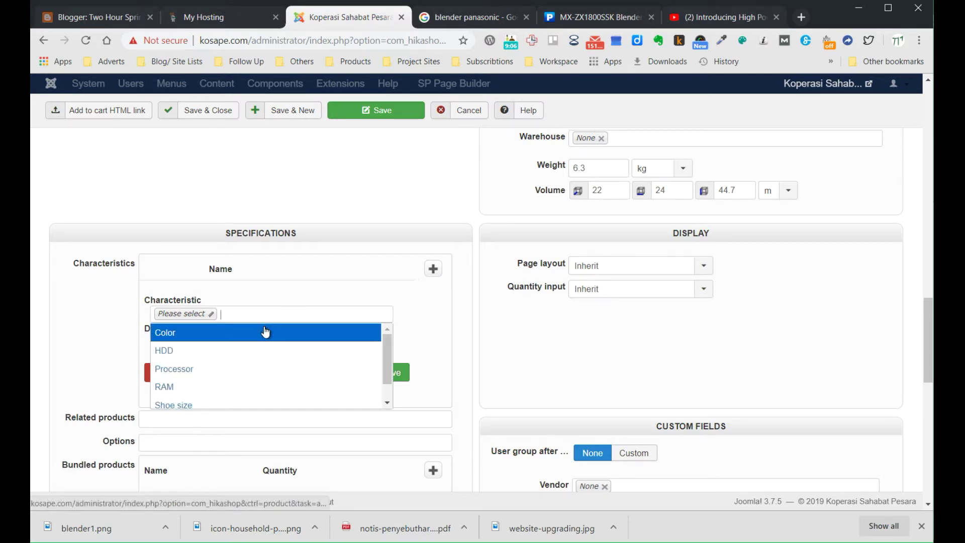
pyautogui.click(265, 330)
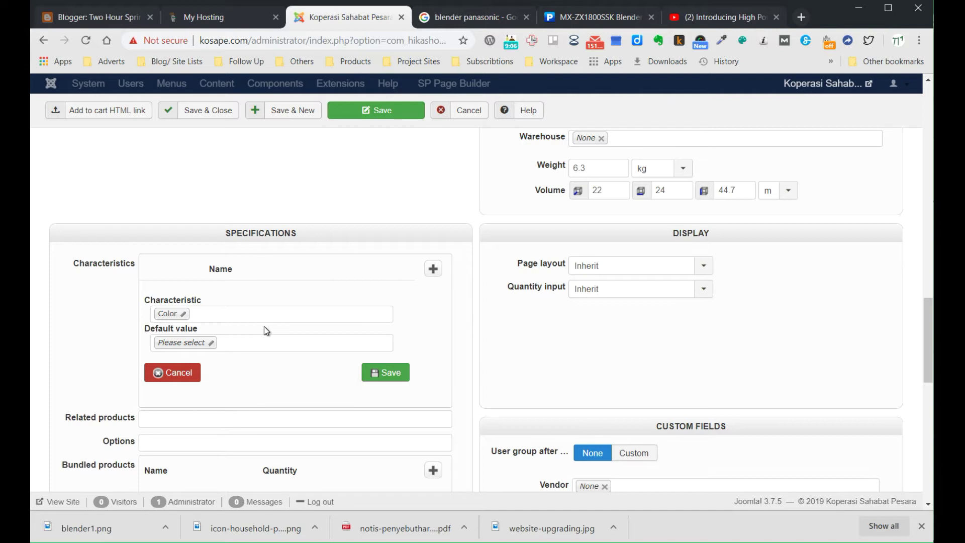
pyautogui.click(349, 344)
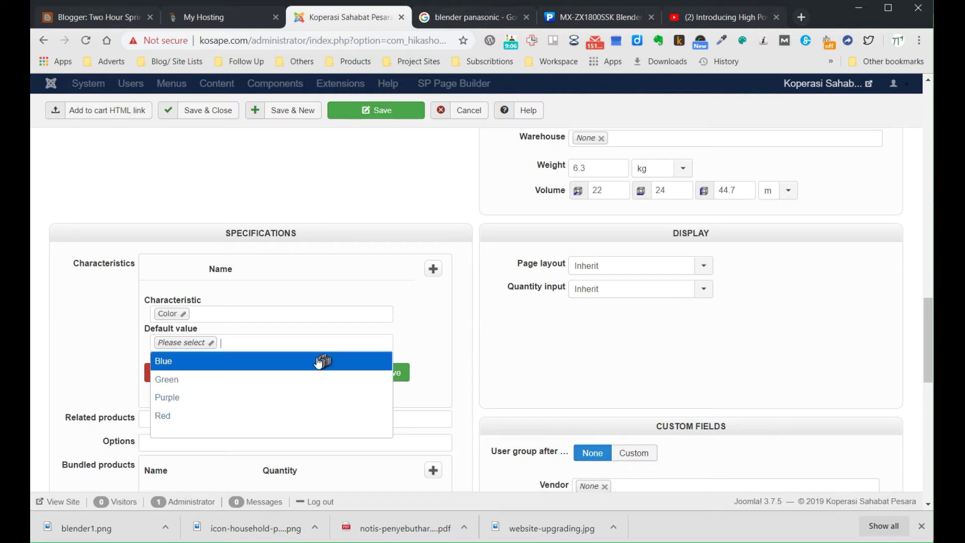
pyautogui.click(291, 415)
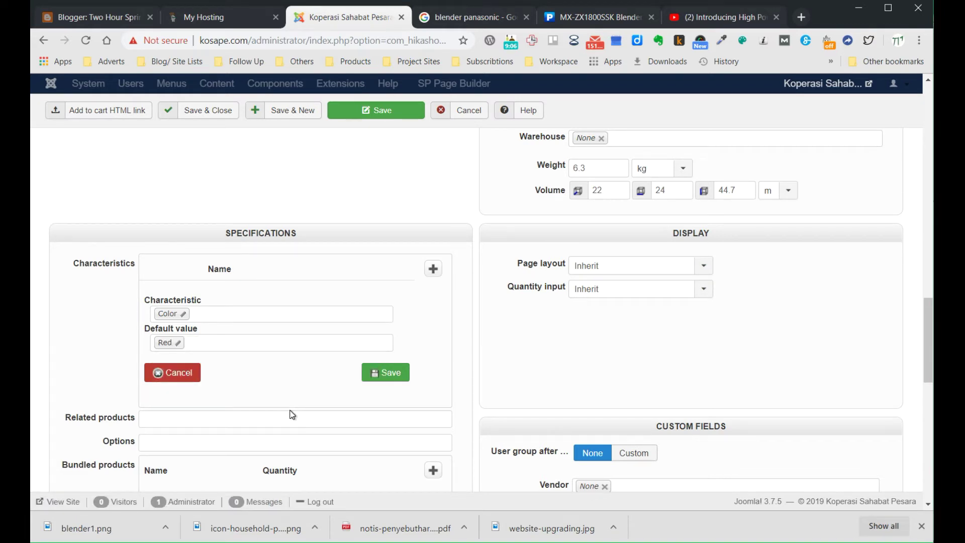
pyautogui.click(377, 376)
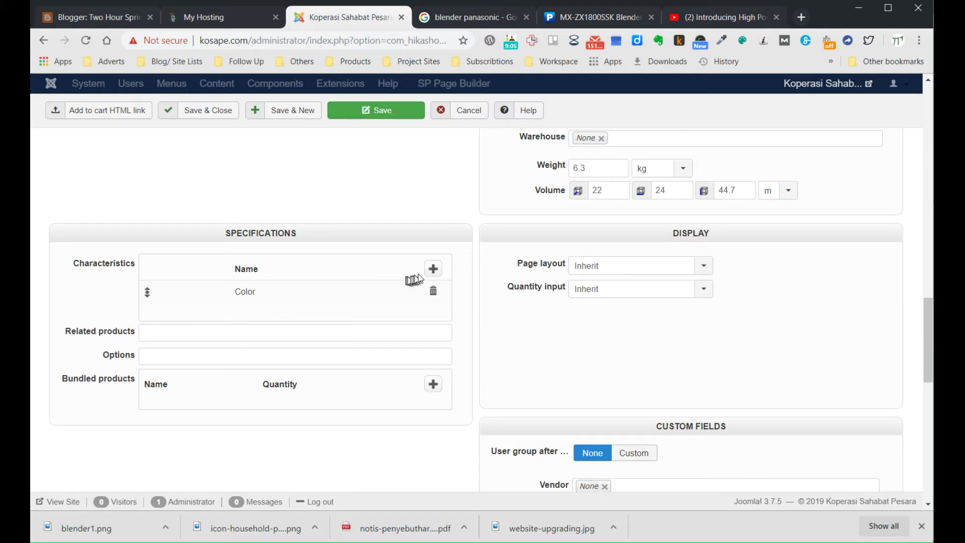
# Step: Add a Processor characteristic with the default value Intel core I7 to the product's specifications
pyautogui.click(432, 272)
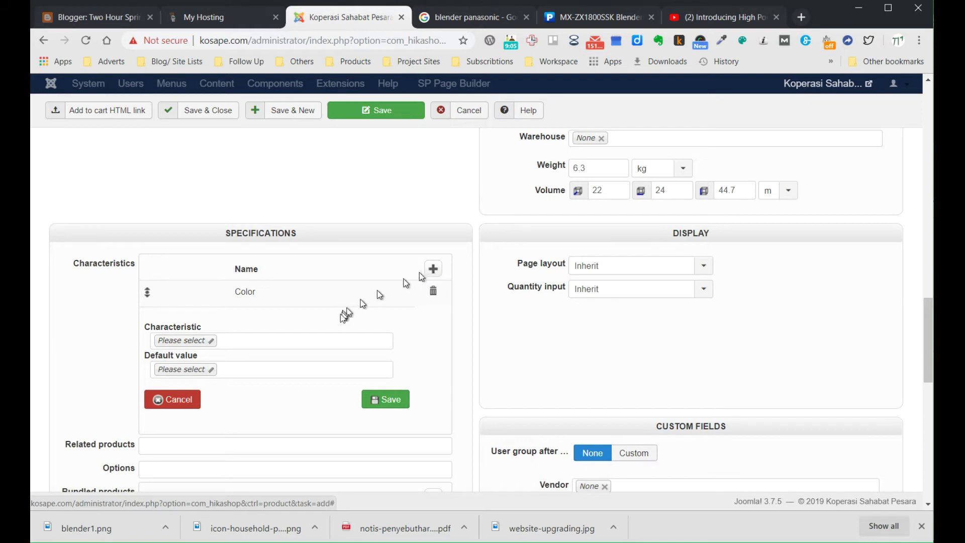
pyautogui.click(322, 341)
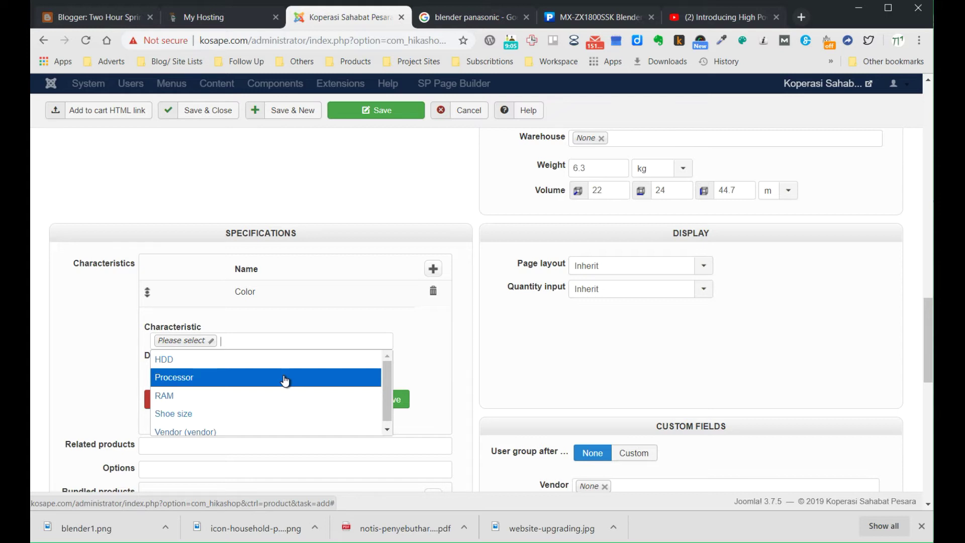
pyautogui.click(284, 378)
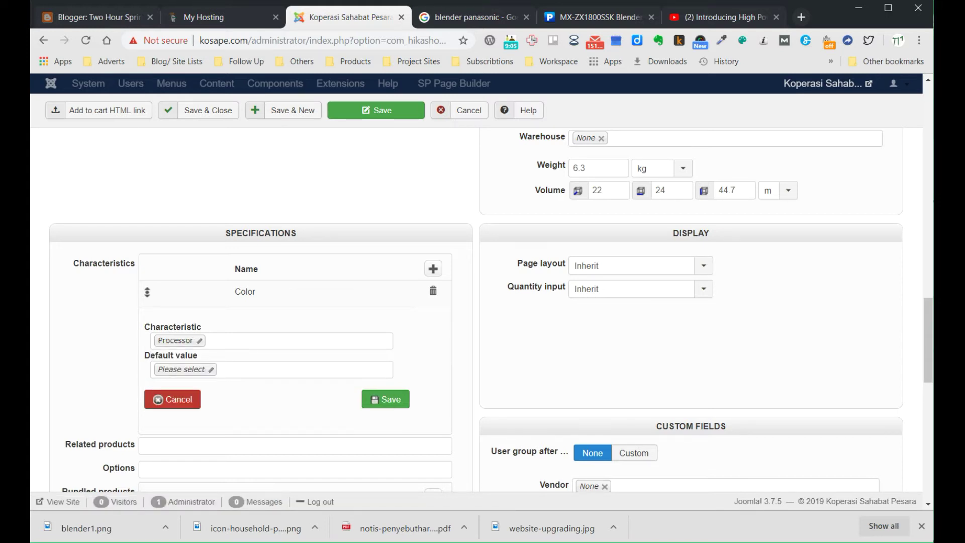
pyautogui.click(255, 366)
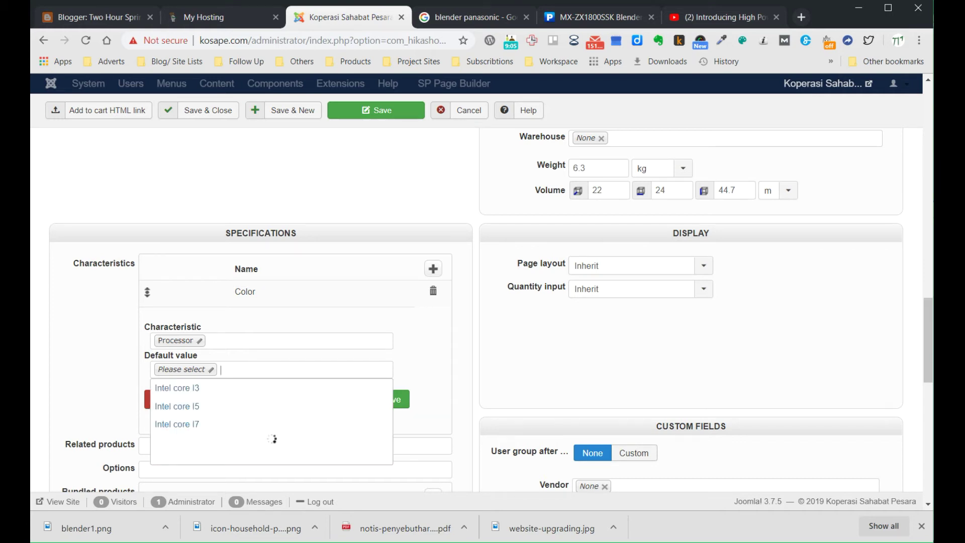
pyautogui.click(235, 423)
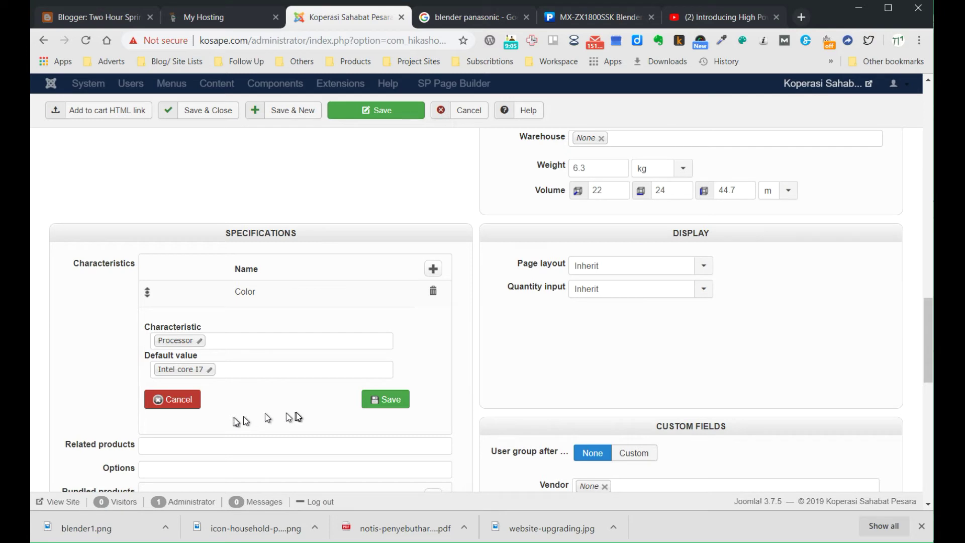
pyautogui.click(385, 400)
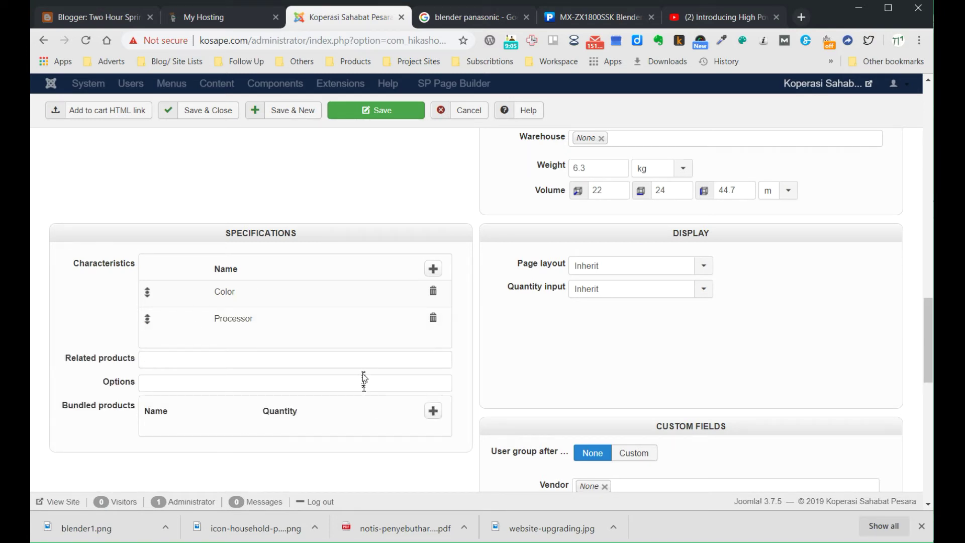
# Step: View the category choices for the product's related products and options without selecting any
pyautogui.click(282, 360)
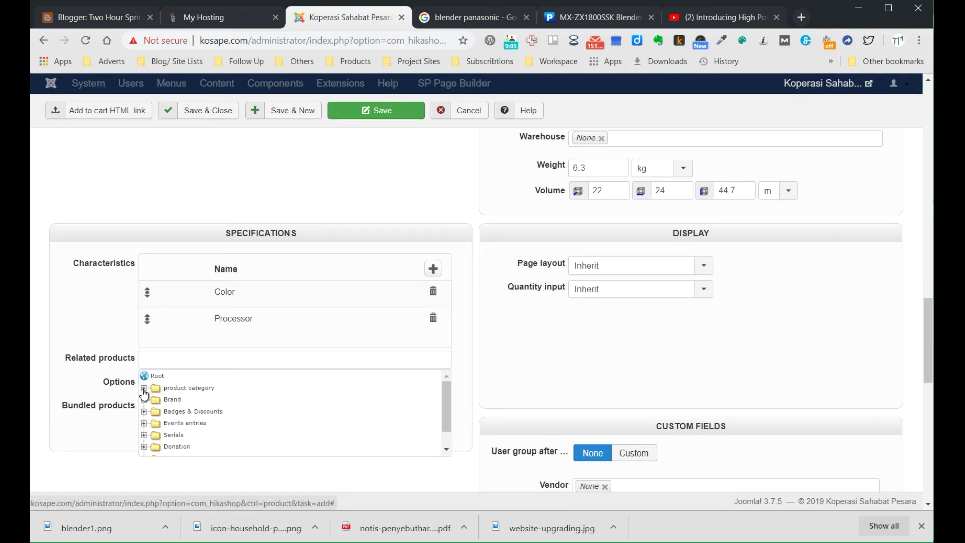
pyautogui.click(91, 444)
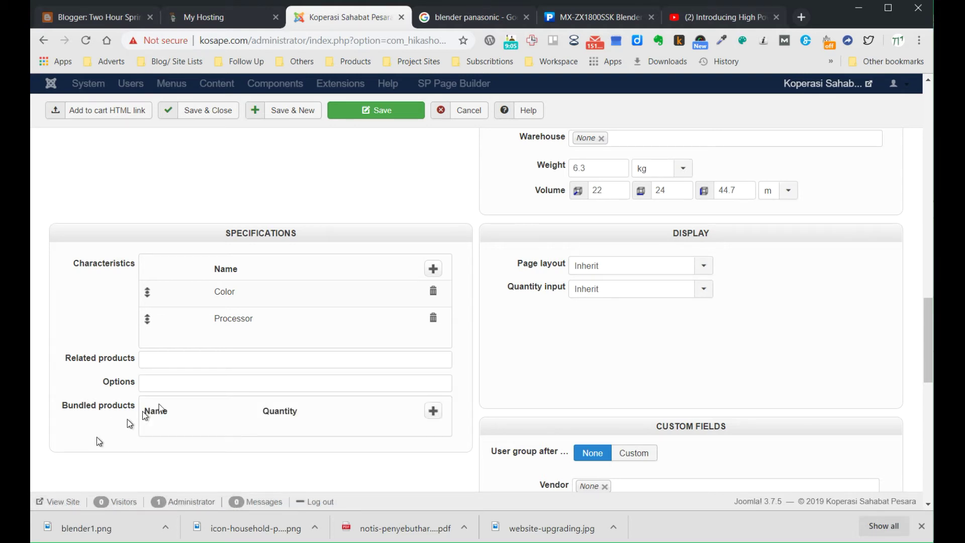
pyautogui.click(183, 388)
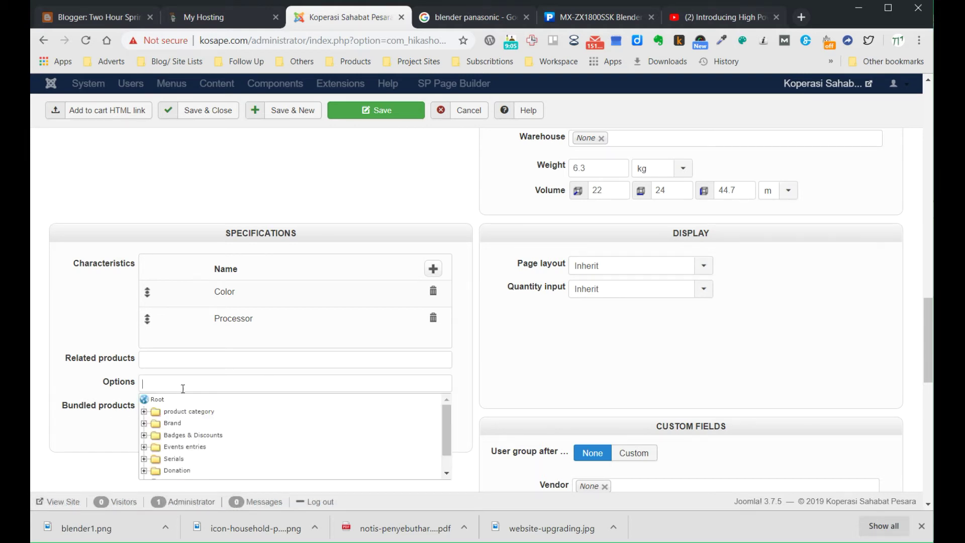
pyautogui.click(95, 443)
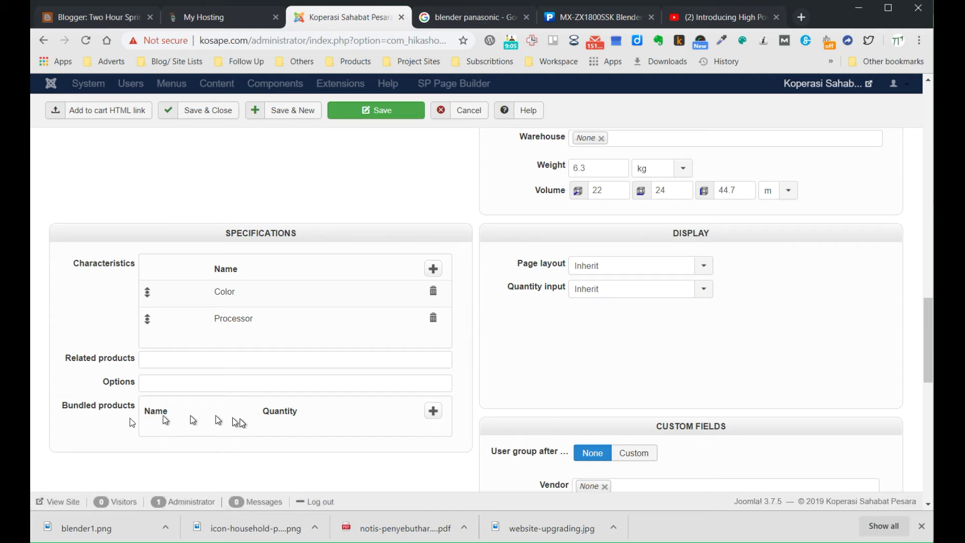
# Step: Try enabling Auction and a bid increment of 100 in the custom fields, restoring them to No and 1
pyautogui.scroll(-1, 104, 422)
pyautogui.scroll(-4, 105, 427)
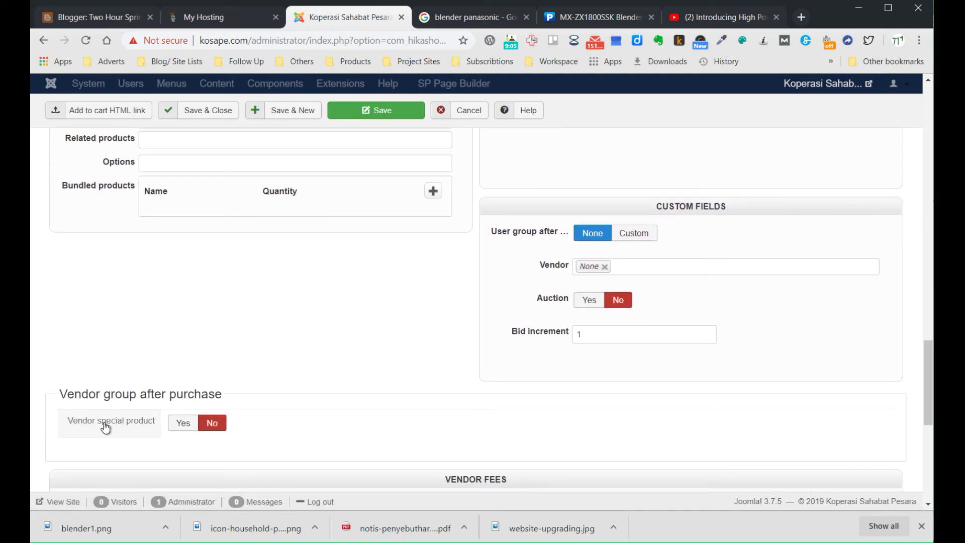
pyautogui.scroll(-2, 106, 428)
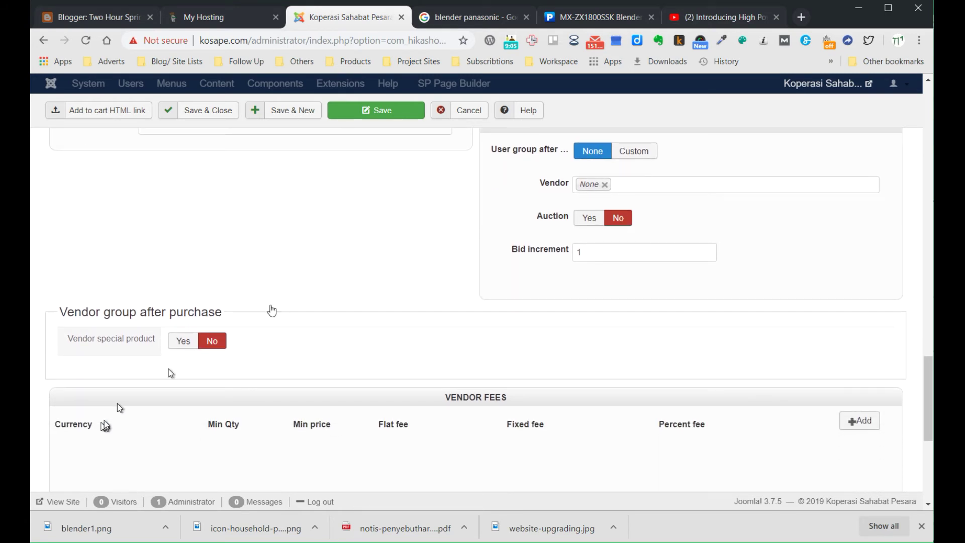
pyautogui.scroll(1, 308, 384)
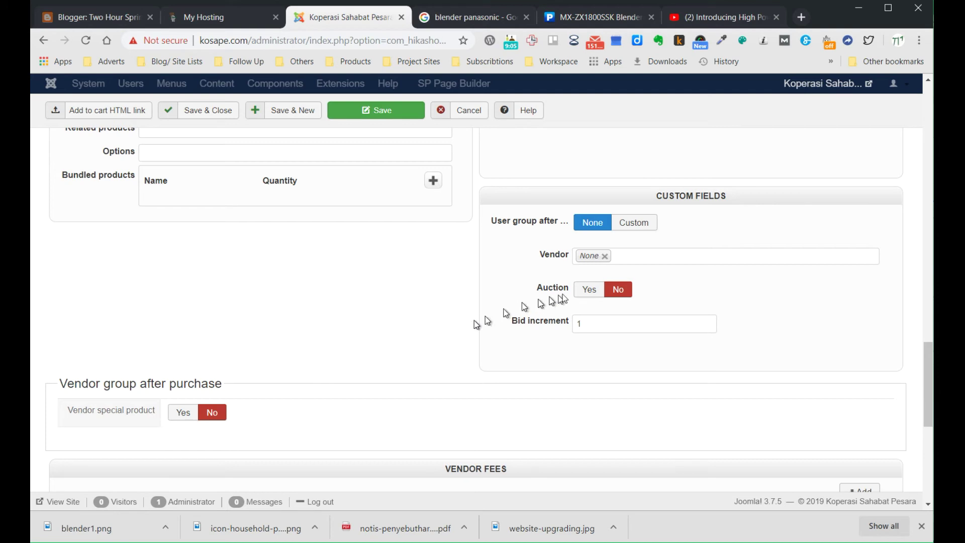
pyautogui.click(586, 296)
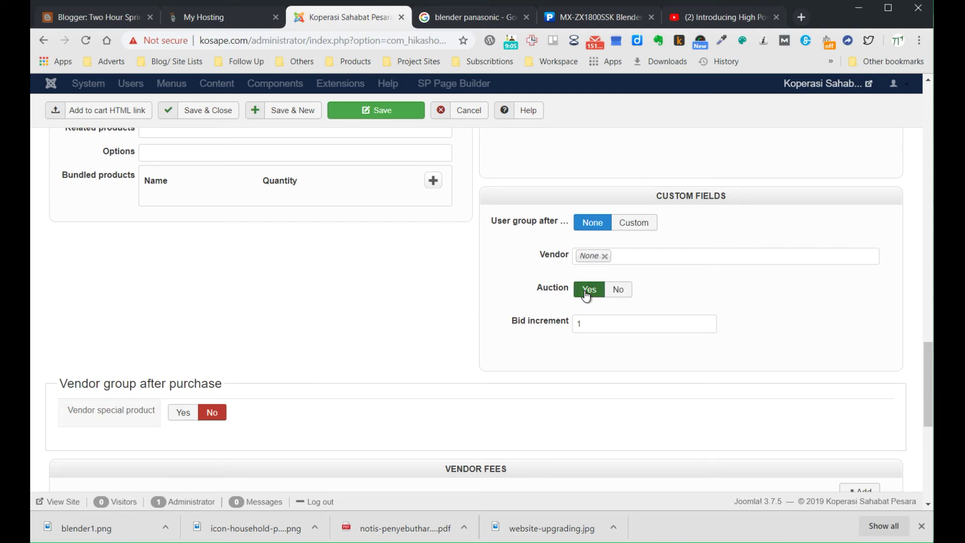
pyautogui.click(617, 295)
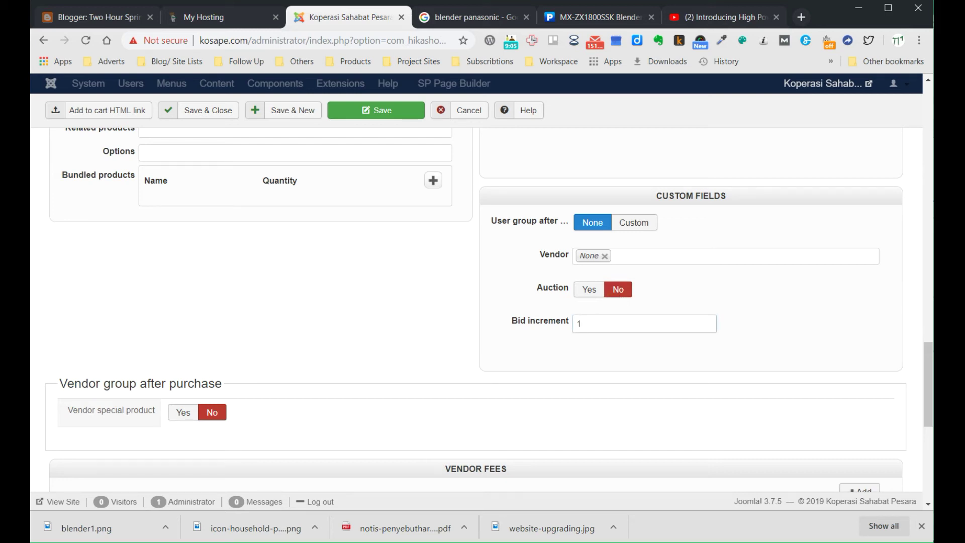
pyautogui.write('00')
pyautogui.press('BackSpace')
pyautogui.press('BackSpace')
# Step: Save and close the blender product, and show the Household Product category in the product list
pyautogui.scroll(20, 390, 292)
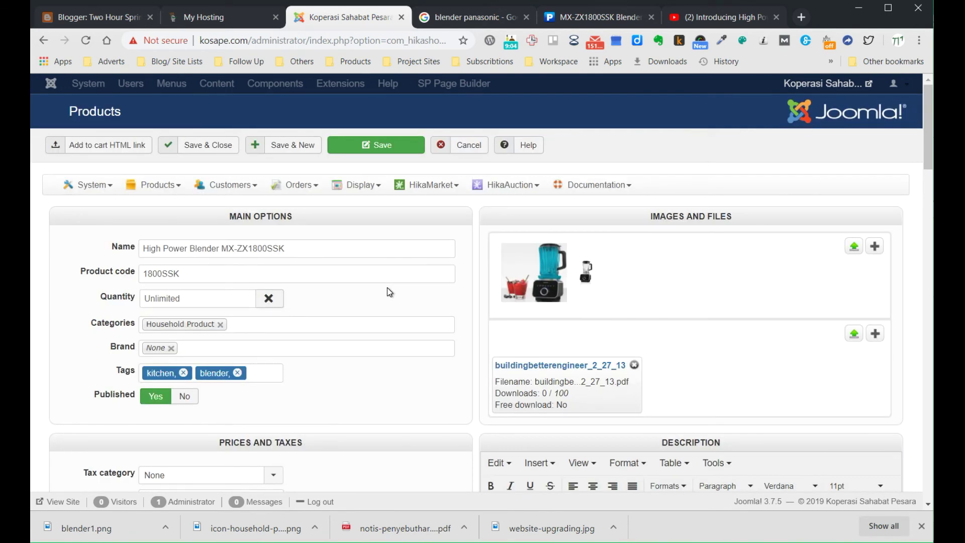
pyautogui.click(204, 146)
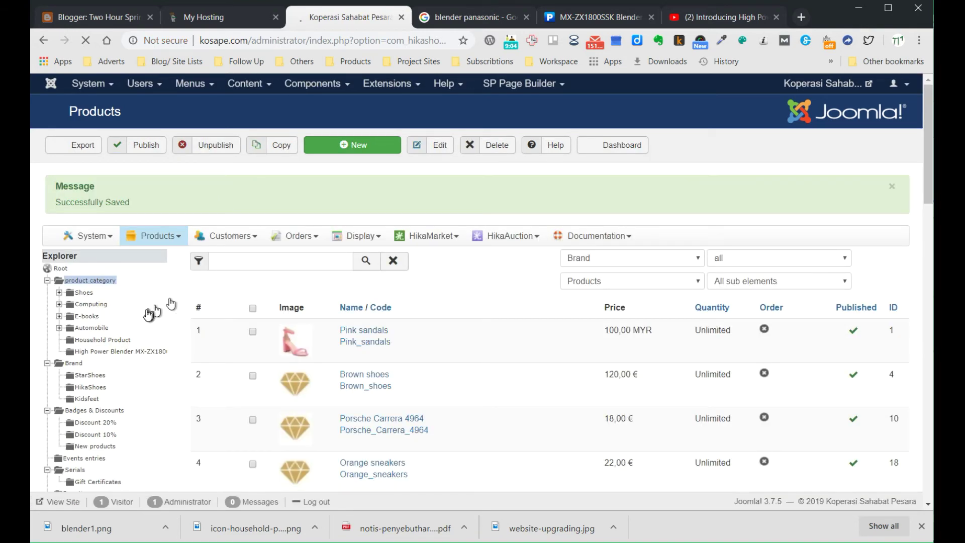
pyautogui.click(117, 344)
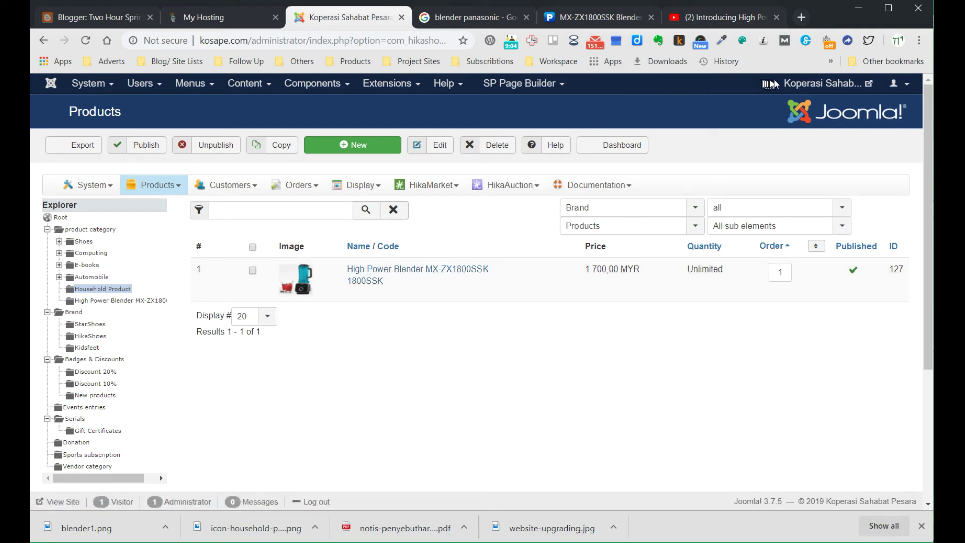
# Step: Open the live site's Kedai shop and go to the High Power Blender MX-ZX1800SSK page under Household Product
pyautogui.click(790, 84)
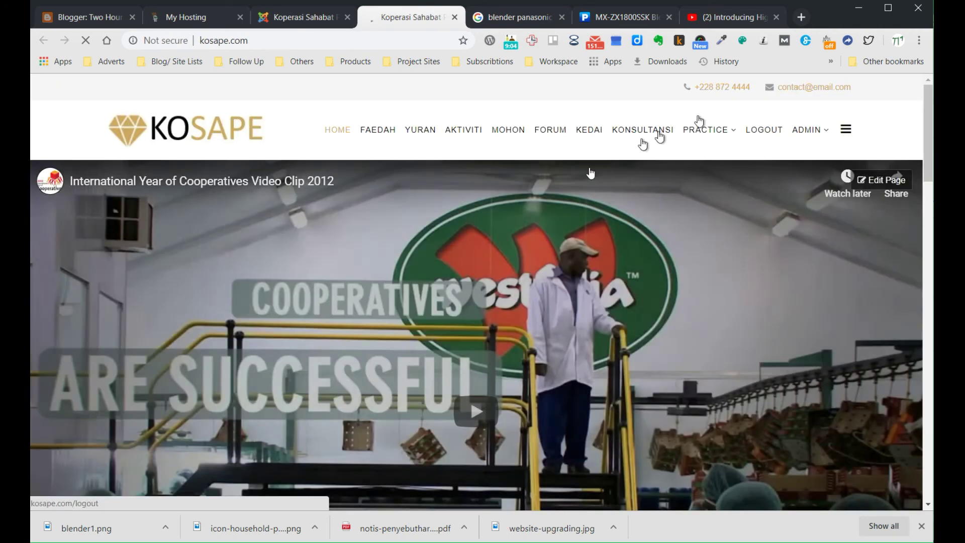
pyautogui.scroll(-15, 473, 263)
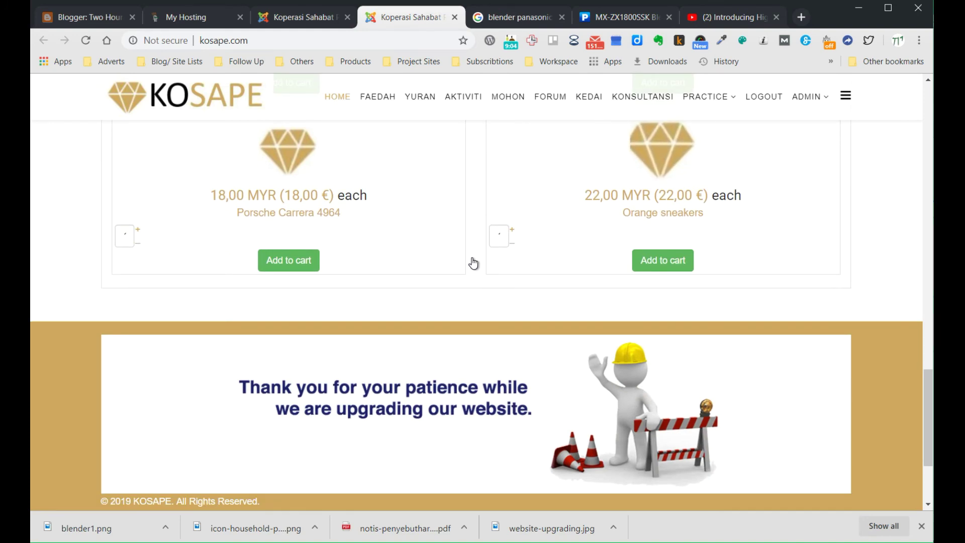
pyautogui.scroll(15, 472, 263)
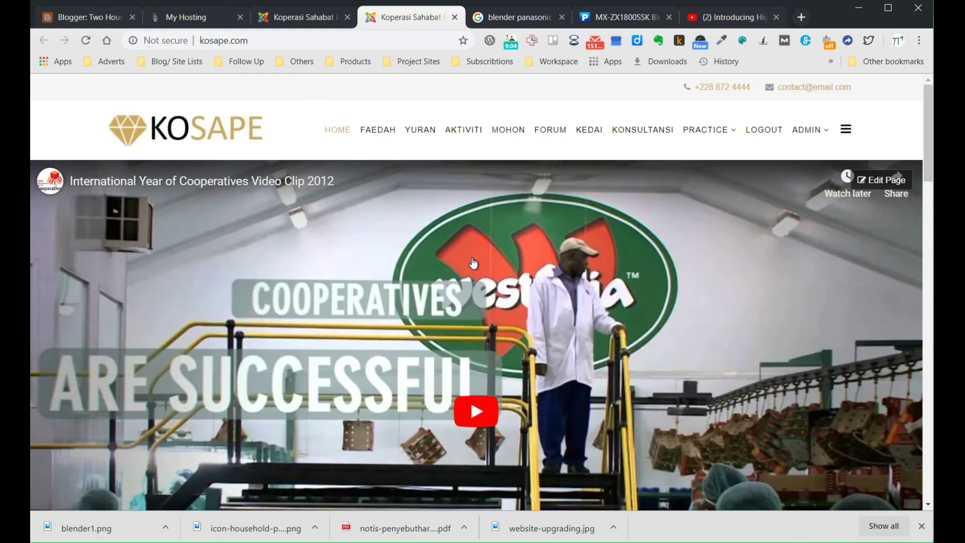
pyautogui.click(581, 134)
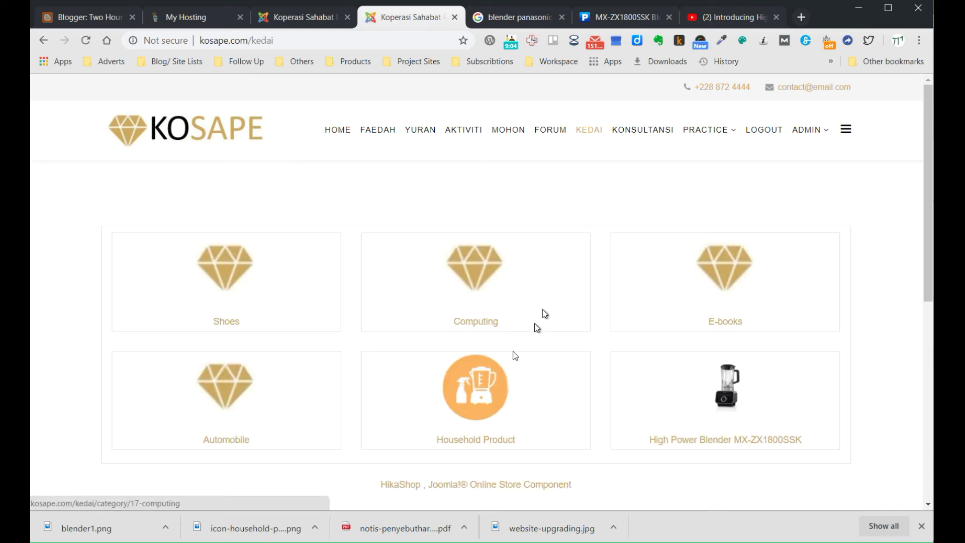
pyautogui.click(483, 396)
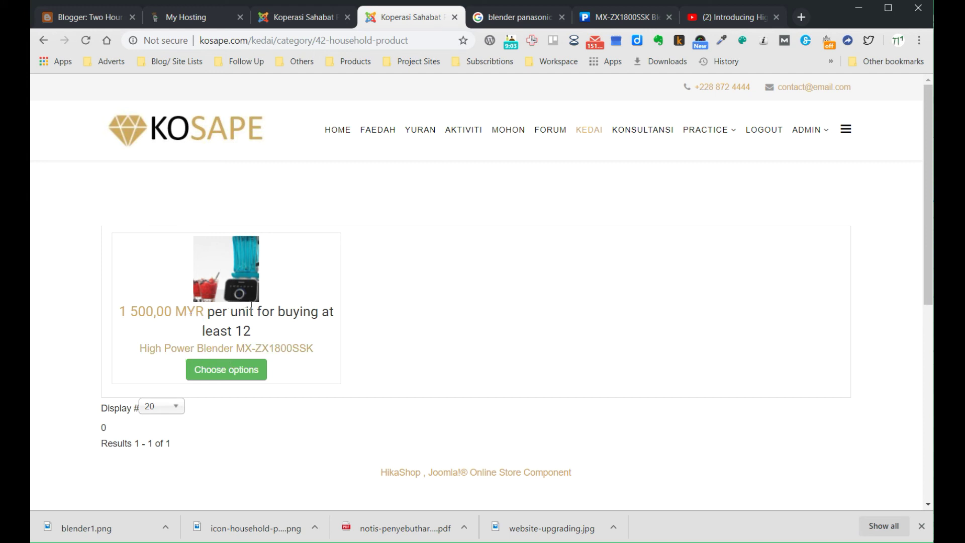
pyautogui.click(232, 371)
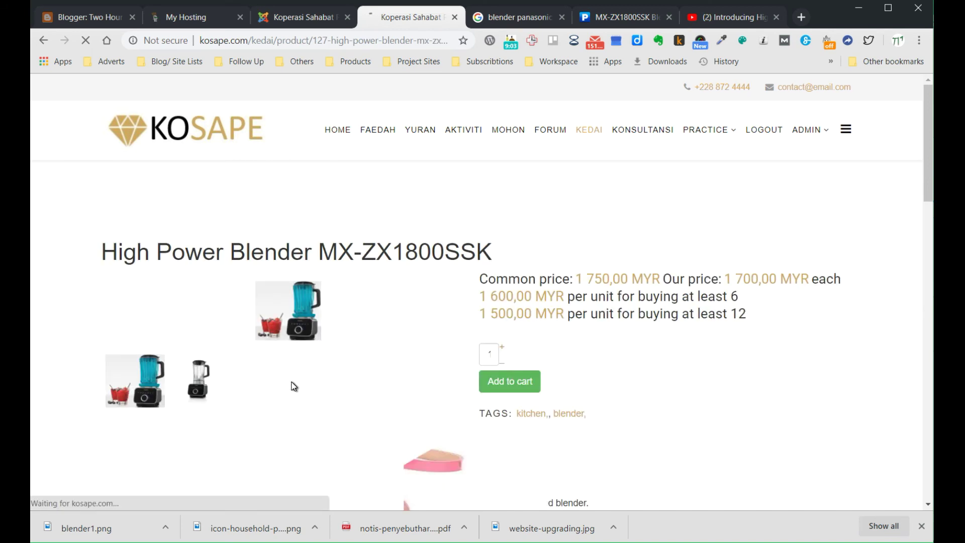
# Step: Examine the blender's product page, including its two images, price tiers, description and specifications table
pyautogui.scroll(-1, 292, 386)
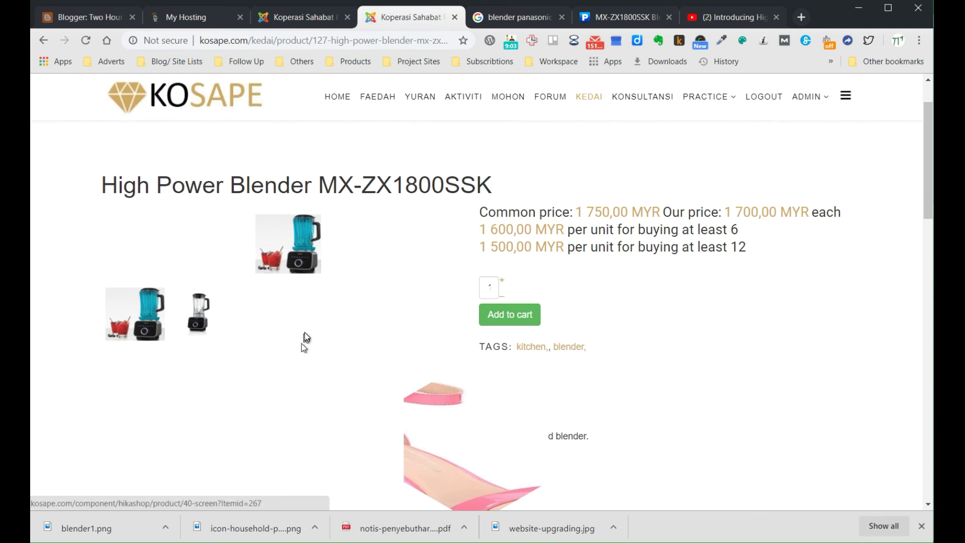
pyautogui.moveTo(220, 310)
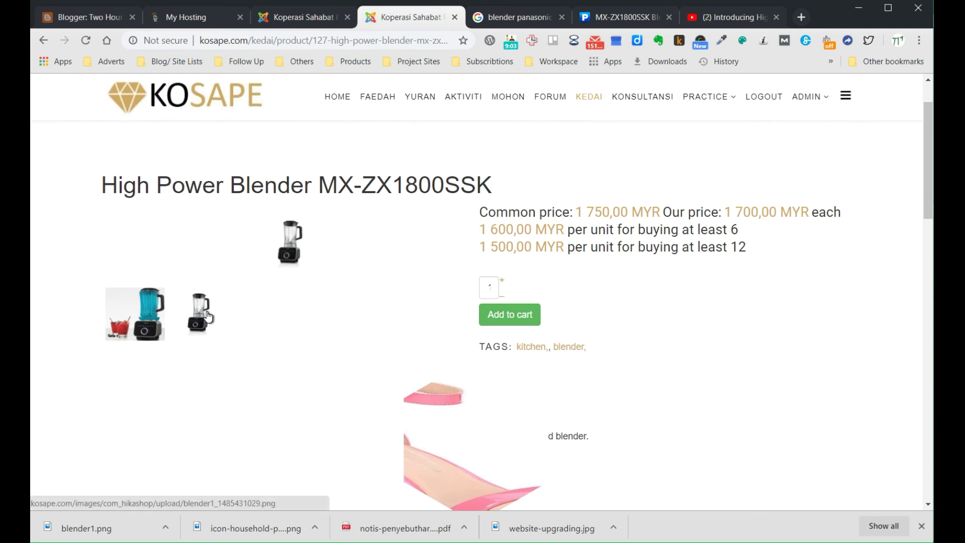
pyautogui.moveTo(151, 324)
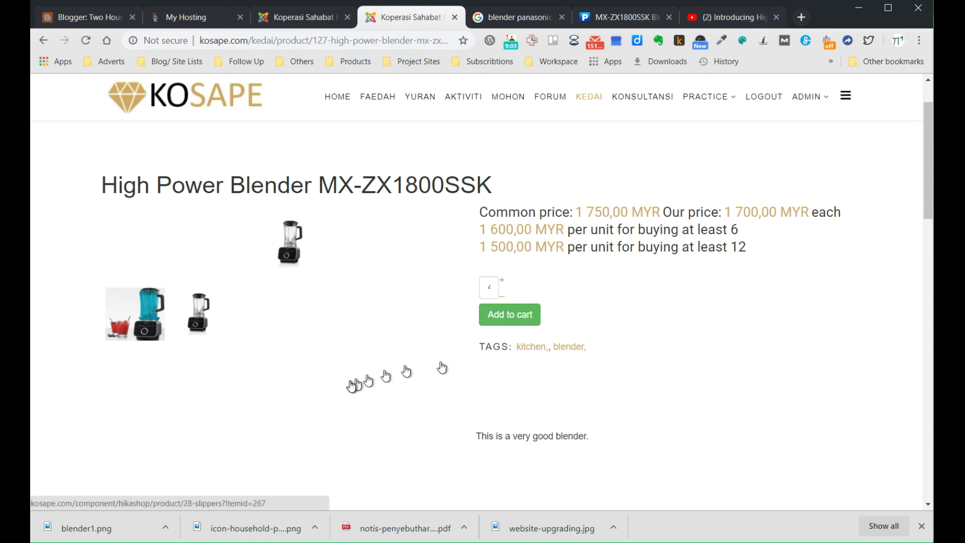
pyautogui.scroll(-3, 352, 386)
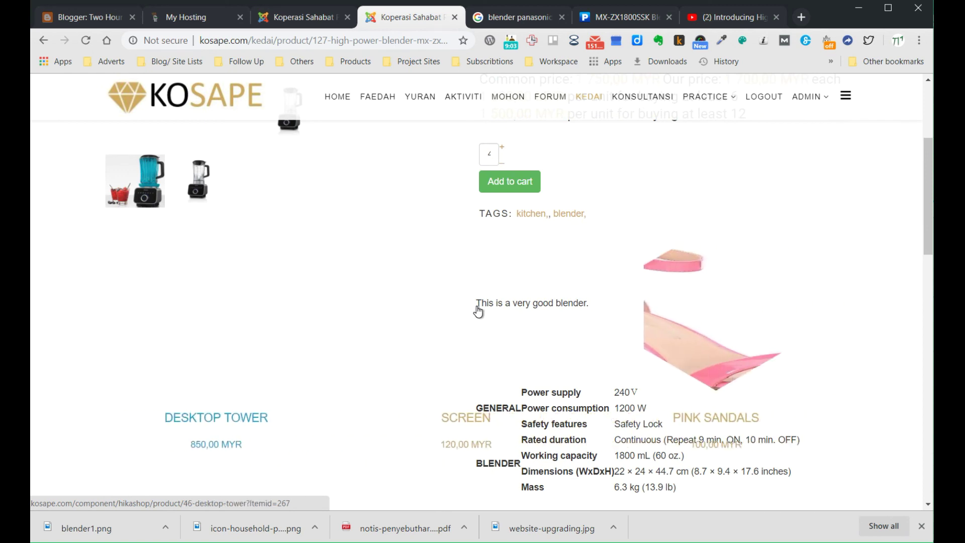
pyautogui.scroll(-3, 478, 312)
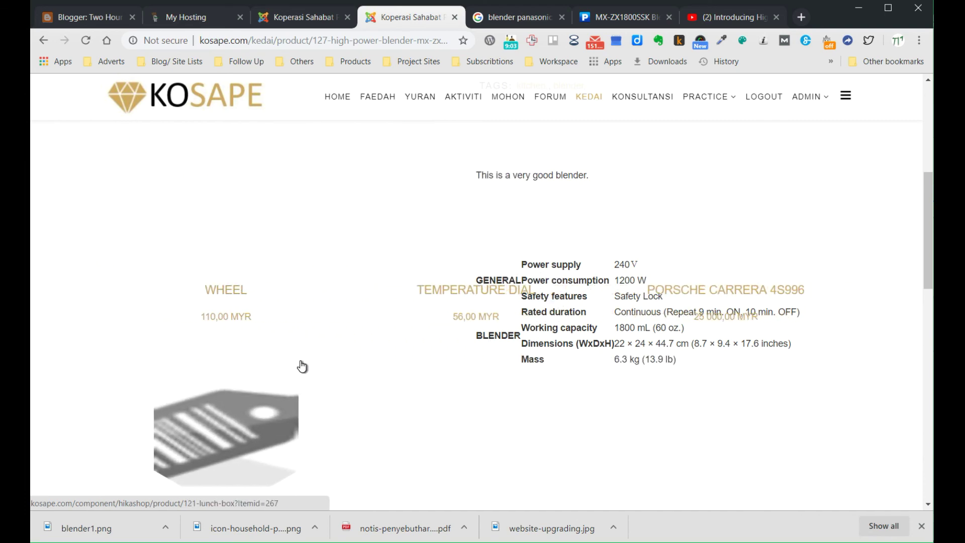
pyautogui.scroll(-5, 302, 367)
pyautogui.scroll(10, 302, 366)
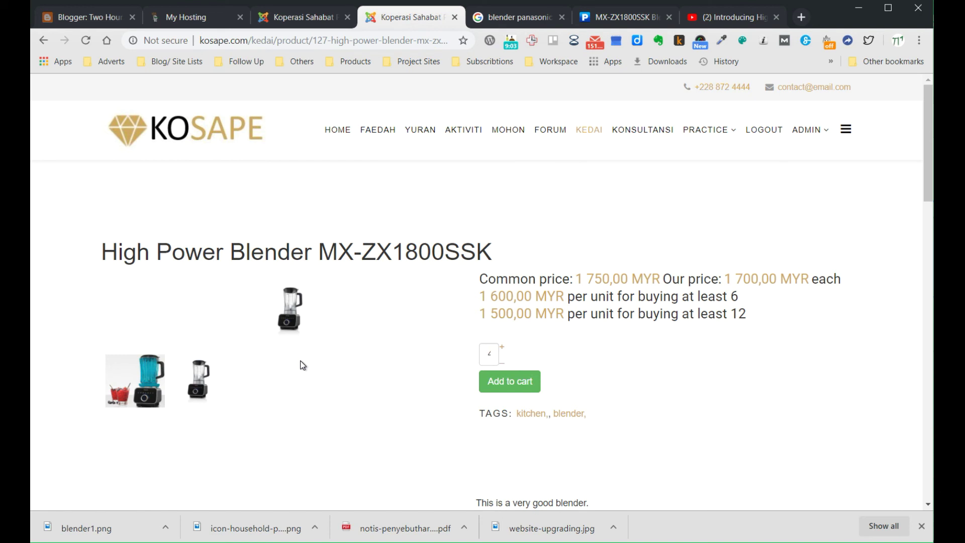
# Step: Add the blender to the cart and return to the product list in the Joomla administration
pyautogui.click(509, 382)
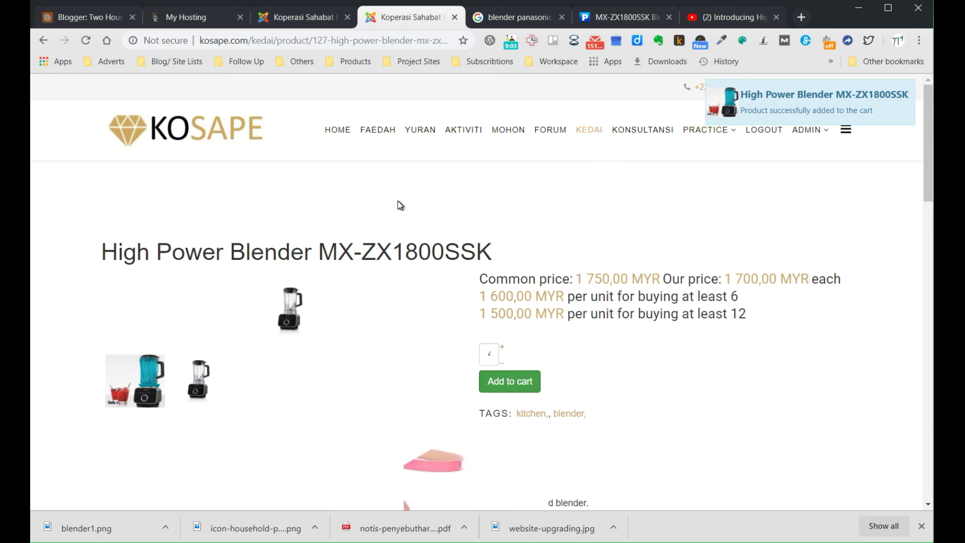
pyautogui.click(304, 23)
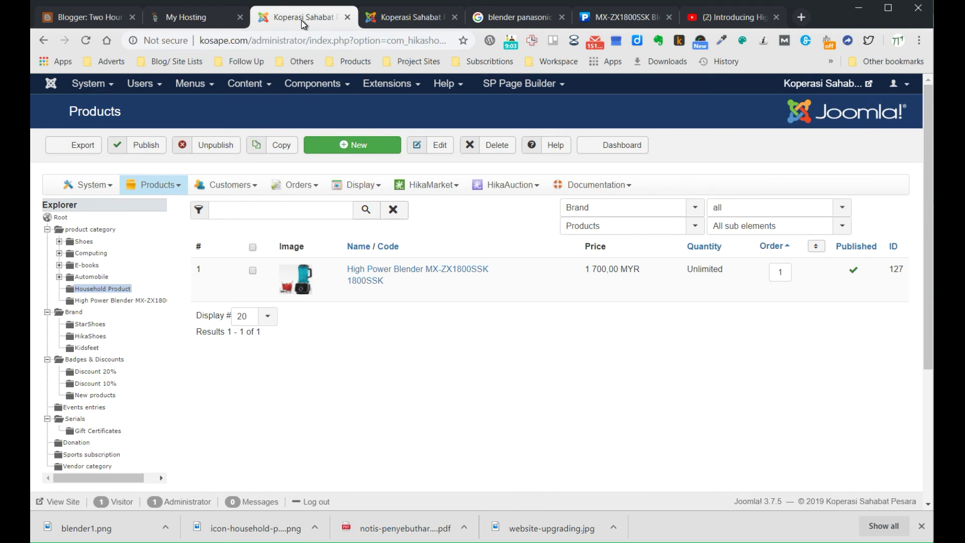
pyautogui.click(231, 534)
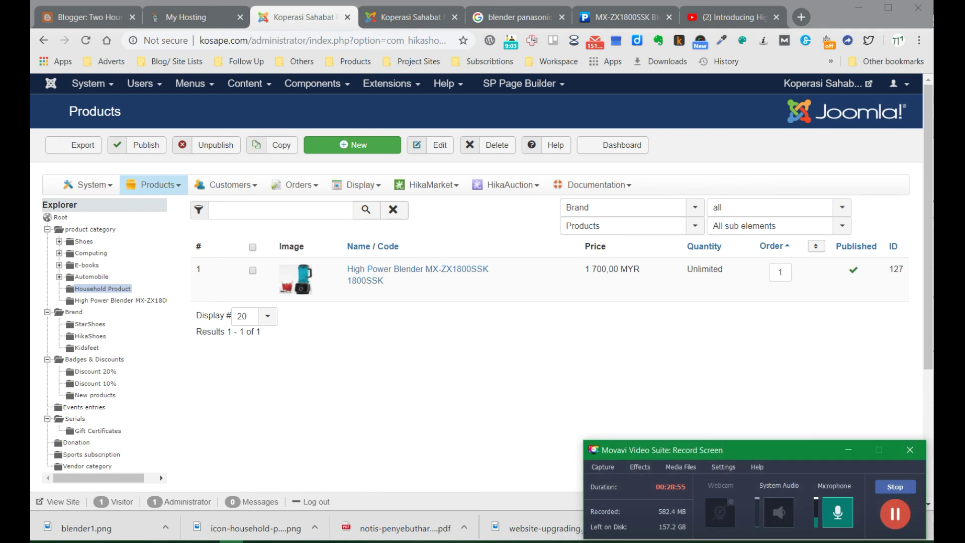